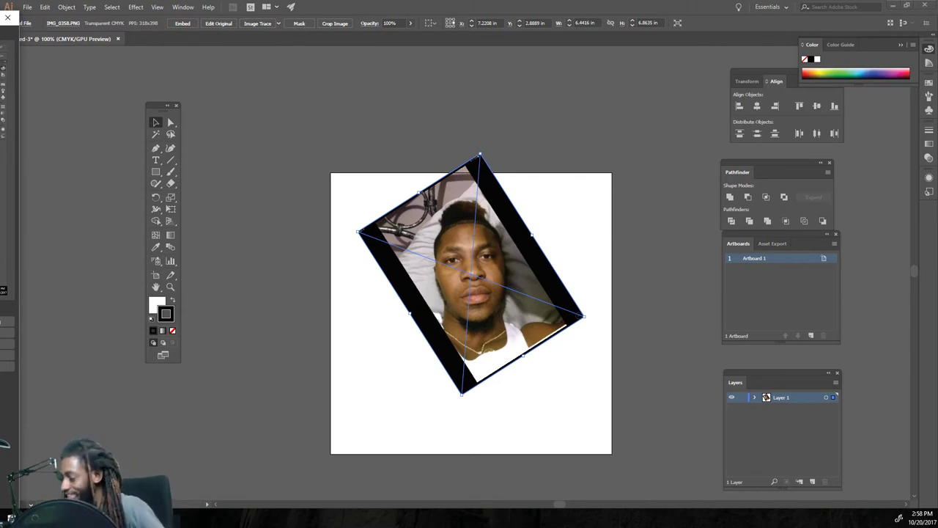
Drop the reference photo to 67% opacity, lock Layer 1, and create Layer 2 above it
{"action": "left_click", "coordinate": [410, 23]}
{"action": "left_click_drag", "start_coordinate": [406, 35], "coordinate": [390, 34]}
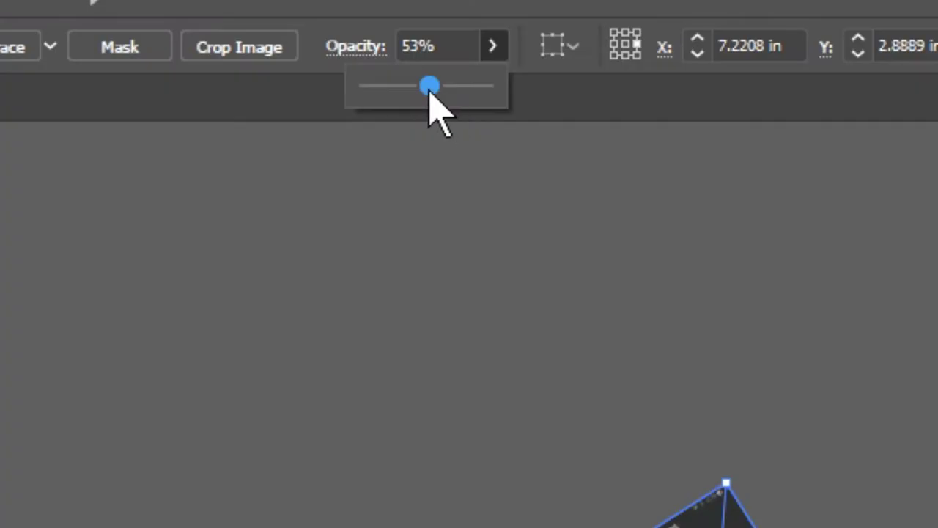
{"action": "left_click_drag", "start_coordinate": [430, 86], "coordinate": [446, 88]}
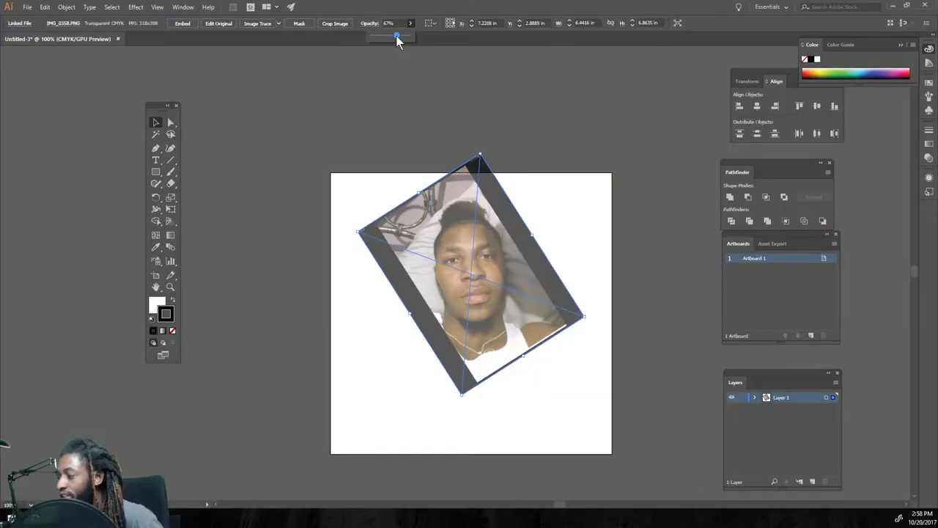
{"action": "key", "text": "Return"}
{"action": "left_click", "coordinate": [741, 397]}
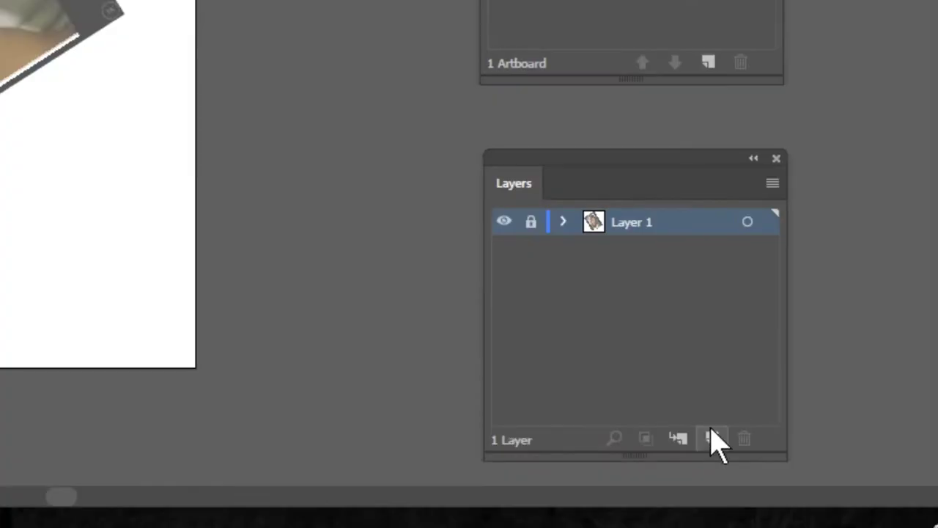
{"action": "left_click", "coordinate": [812, 482]}
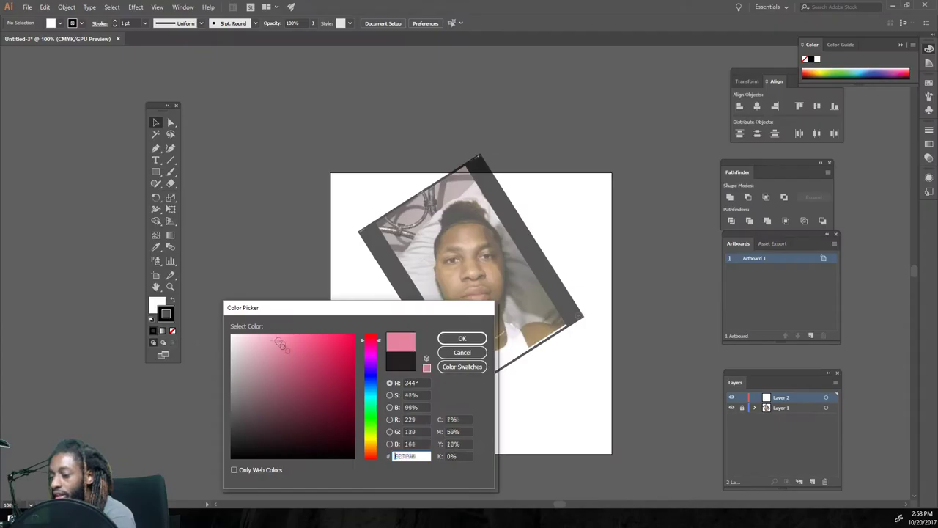
Set a light pink stroke colour with 49% opacity
{"action": "mouse_move", "coordinate": [281, 346]}
{"action": "left_mouse_down"}
{"action": "mouse_move", "coordinate": [261, 332]}
{"action": "mouse_move", "coordinate": [288, 328]}
{"action": "left_mouse_up"}
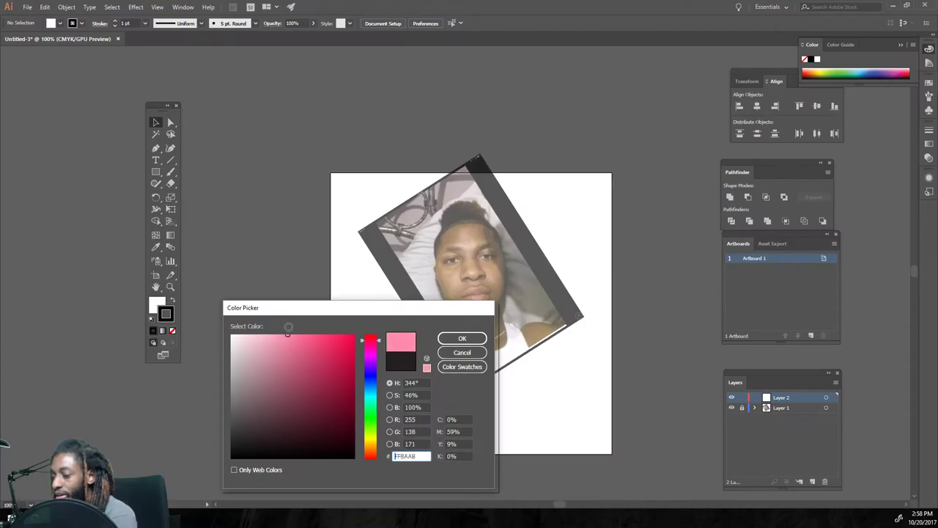
{"action": "left_click", "coordinate": [453, 338]}
{"action": "left_click", "coordinate": [254, 24]}
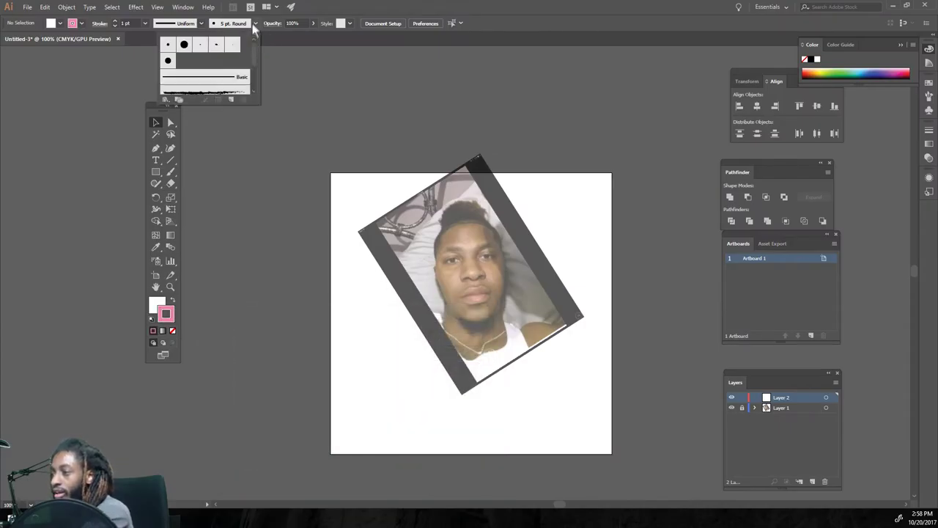
{"action": "left_click", "coordinate": [310, 22]}
{"action": "left_click", "coordinate": [312, 23]}
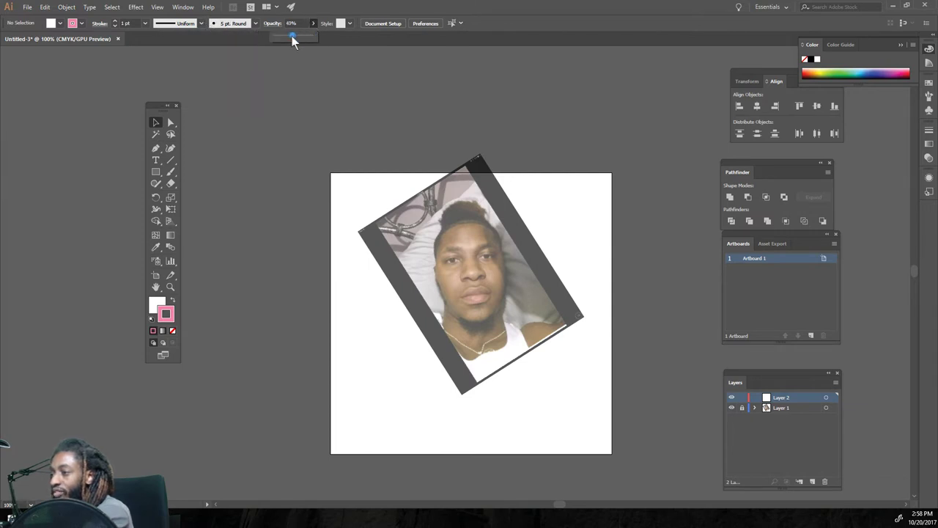
{"action": "left_click_drag", "start_coordinate": [287, 35], "coordinate": [294, 35]}
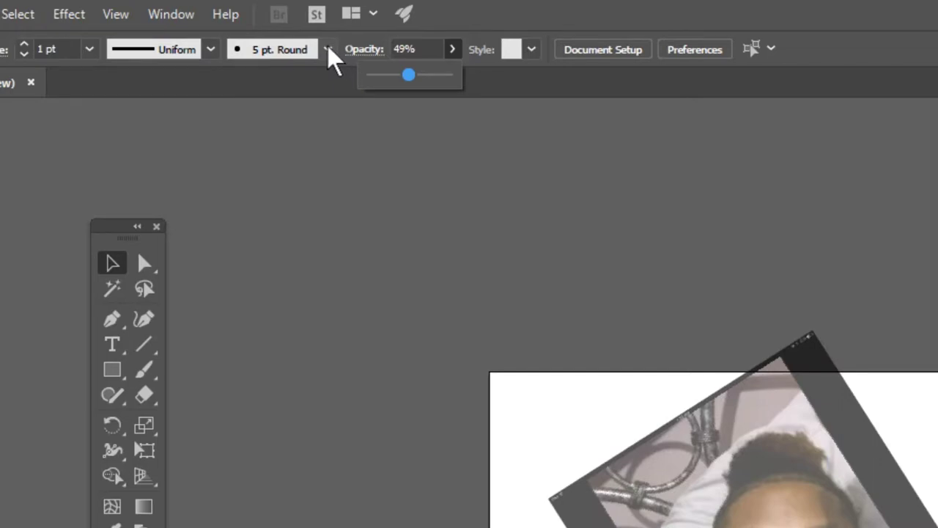
Create a 5 pt calligraphic brush with pressure-based size and 5 pt variation, and start painting with it
{"action": "left_click", "coordinate": [255, 23]}
{"action": "left_click", "coordinate": [231, 99]}
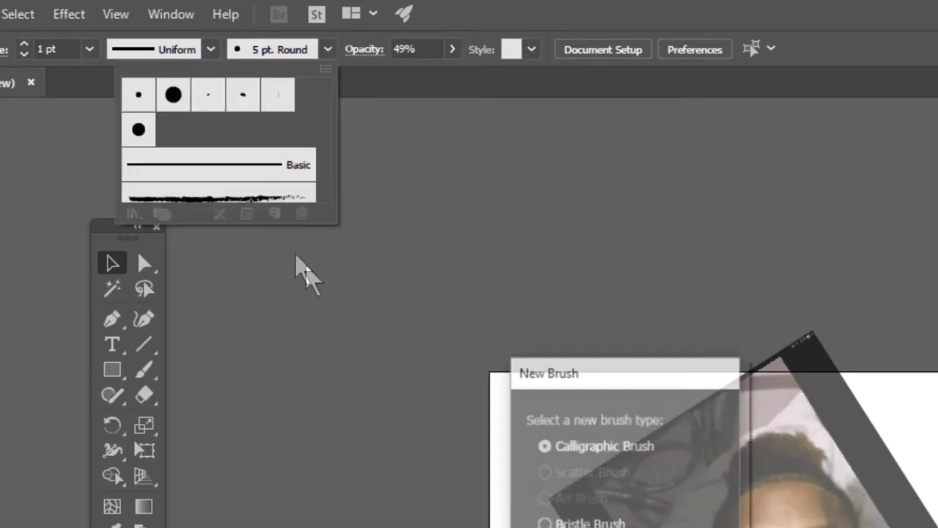
{"action": "left_click", "coordinate": [370, 272]}
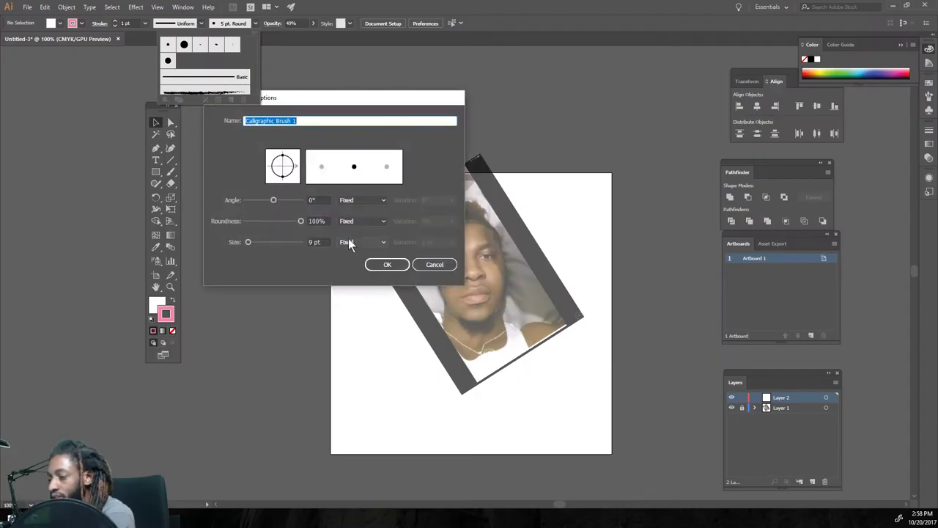
{"action": "left_click", "coordinate": [348, 242]}
{"action": "left_click", "coordinate": [348, 279]}
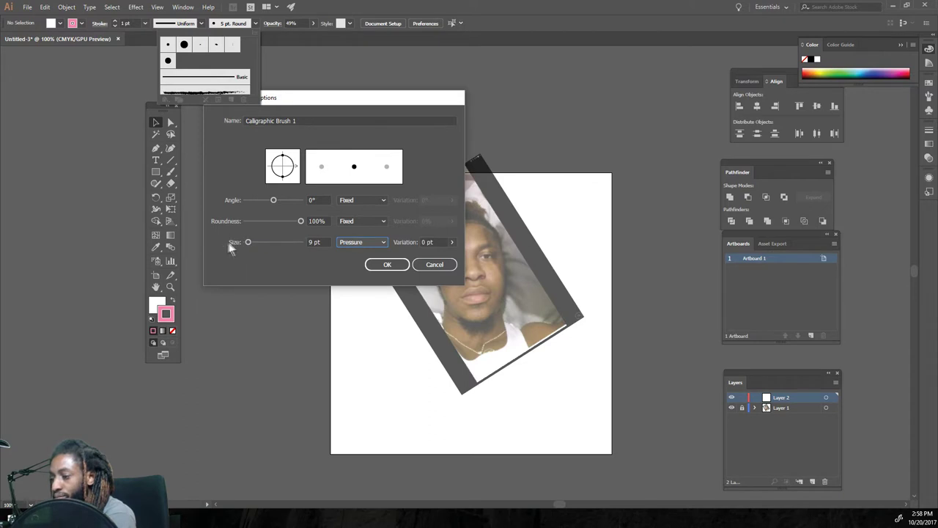
{"action": "left_click_drag", "start_coordinate": [249, 242], "coordinate": [247, 243]}
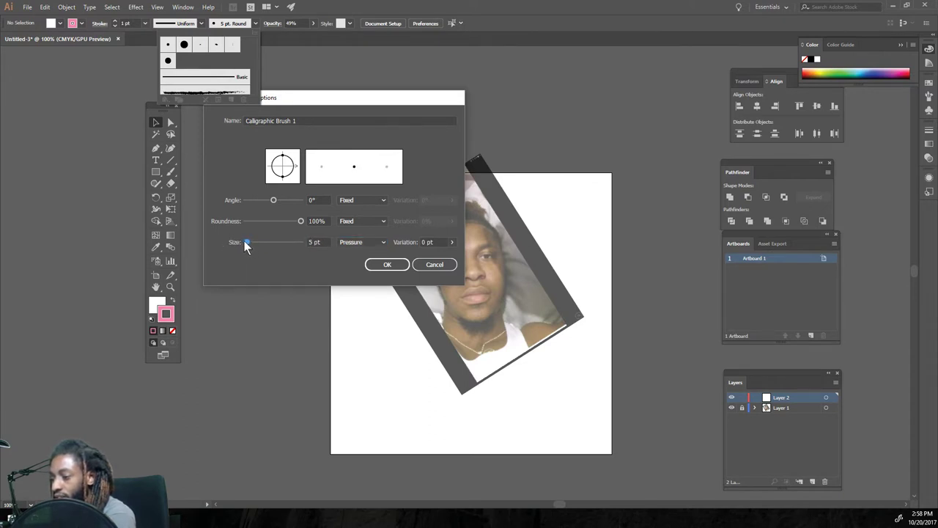
{"action": "left_click", "coordinate": [453, 243]}
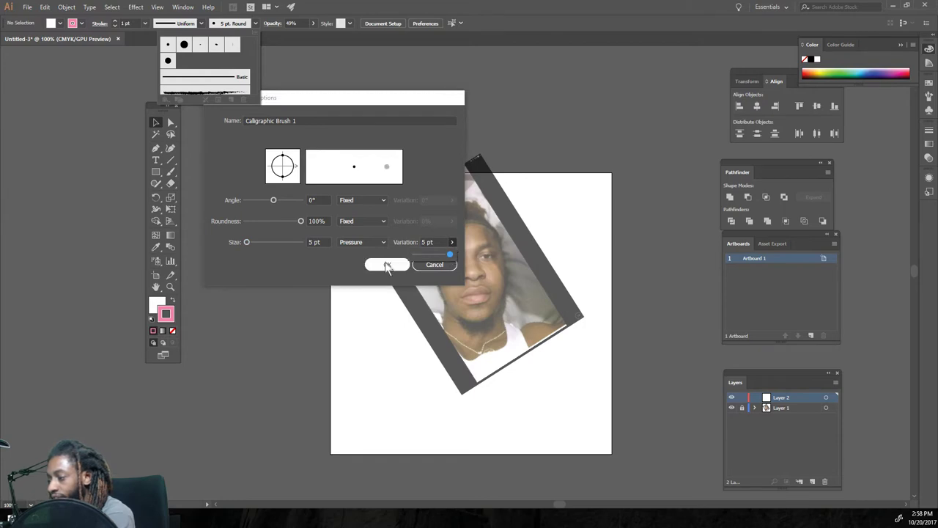
{"action": "left_click", "coordinate": [387, 265]}
{"action": "left_click", "coordinate": [171, 174]}
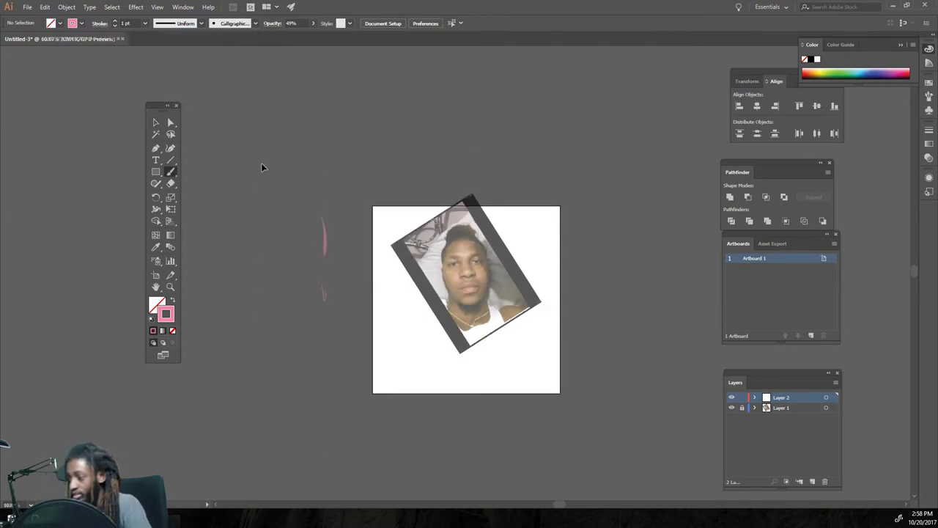
At 150% zoom, sketch the left fist and raised arm in pink
{"action": "key", "text": "ctrl+plus"}
{"action": "key", "text": "ctrl+plus"}
{"action": "key", "text": "ctrl+minus"}
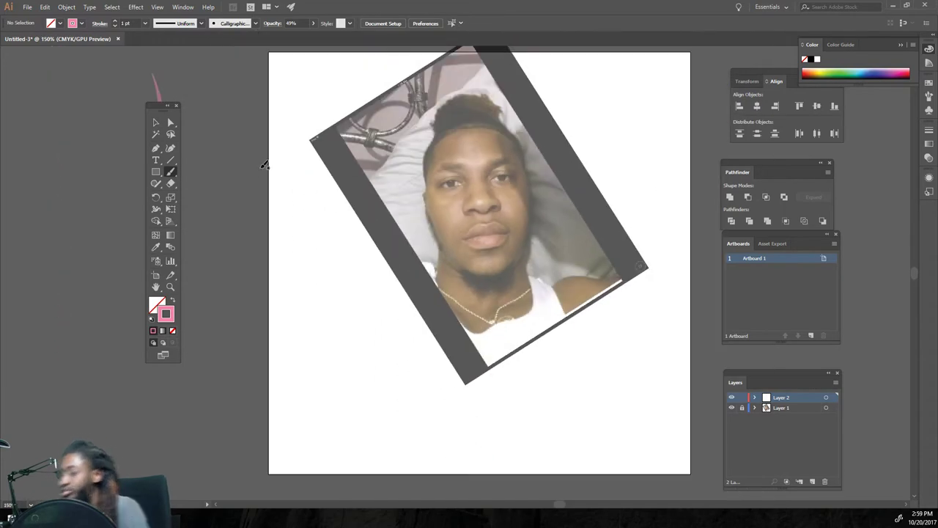
{"action": "mouse_move", "coordinate": [472, 288]}
{"action": "left_mouse_down"}
{"action": "mouse_move", "coordinate": [432, 287]}
{"action": "mouse_move", "coordinate": [387, 365]}
{"action": "mouse_move", "coordinate": [376, 302]}
{"action": "mouse_move", "coordinate": [404, 293]}
{"action": "left_mouse_up"}
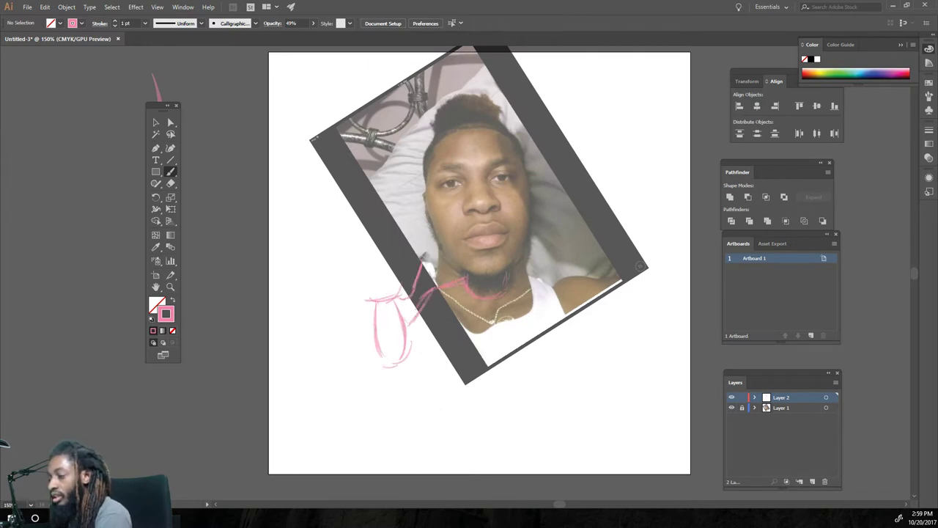
{"action": "left_click_drag", "start_coordinate": [351, 252], "coordinate": [380, 297]}
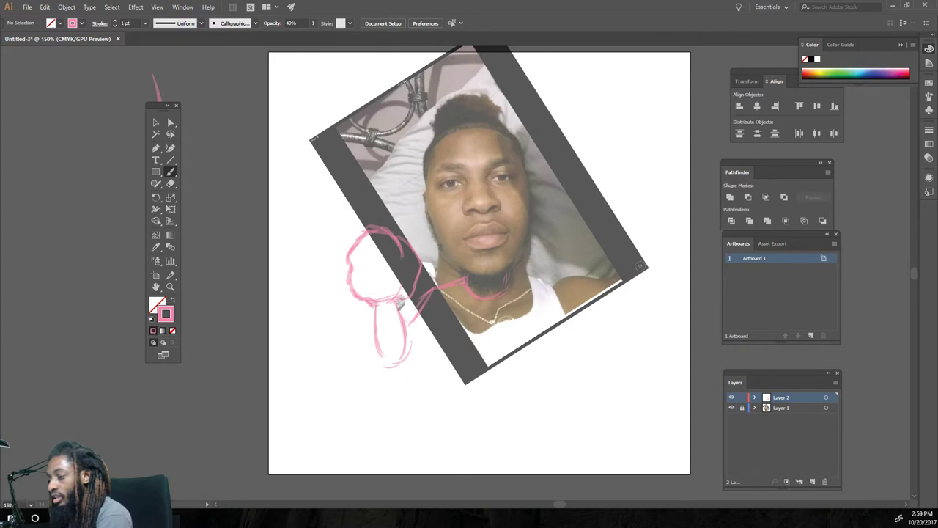
Copy the arm to the right, reflect it horizontally, position it, and hide the photo layer
{"action": "left_click", "coordinate": [155, 124]}
{"action": "left_click", "coordinate": [389, 237]}
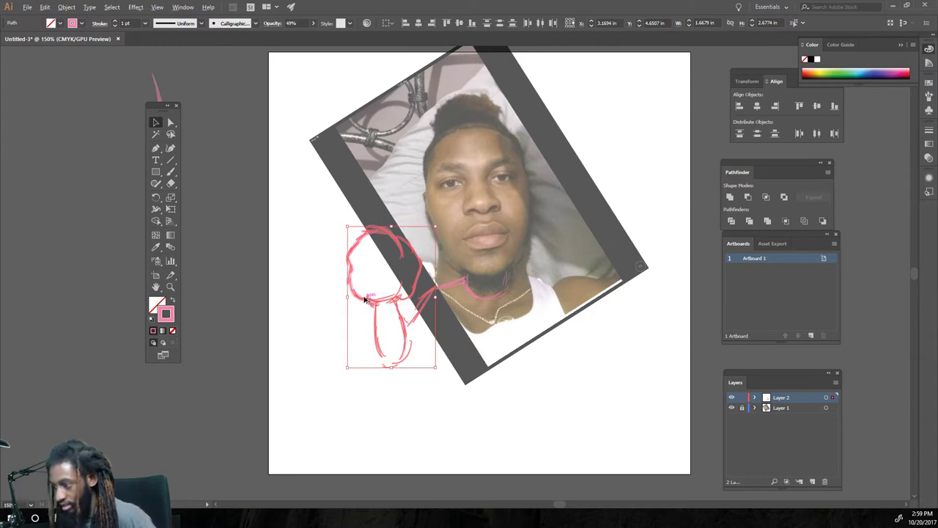
{"action": "left_click_drag", "start_coordinate": [365, 301], "coordinate": [557, 307]}
{"action": "right_click", "coordinate": [554, 305]}
{"action": "mouse_move", "coordinate": [584, 434]}
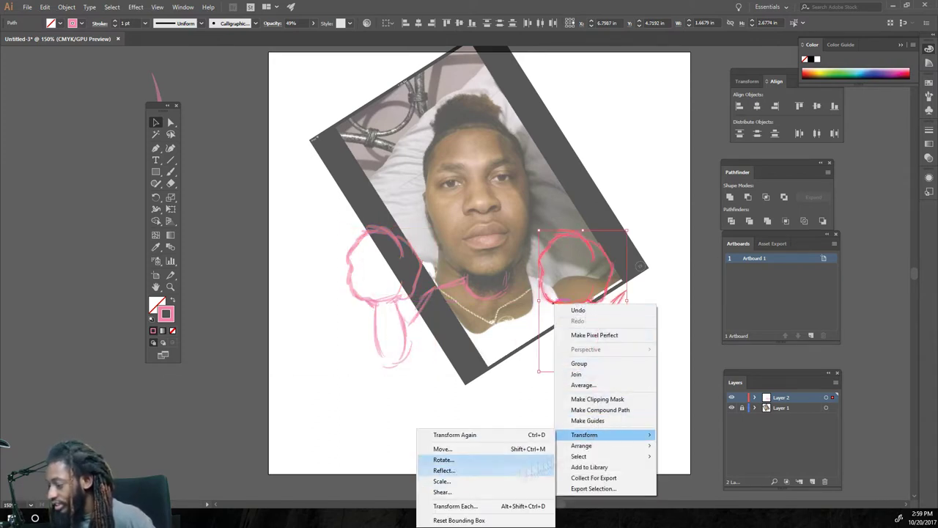
{"action": "left_click", "coordinate": [451, 474]}
{"action": "key", "text": "Return"}
{"action": "left_click_drag", "start_coordinate": [562, 287], "coordinate": [543, 265]}
{"action": "left_click", "coordinate": [731, 408]}
{"action": "left_click", "coordinate": [691, 409]}
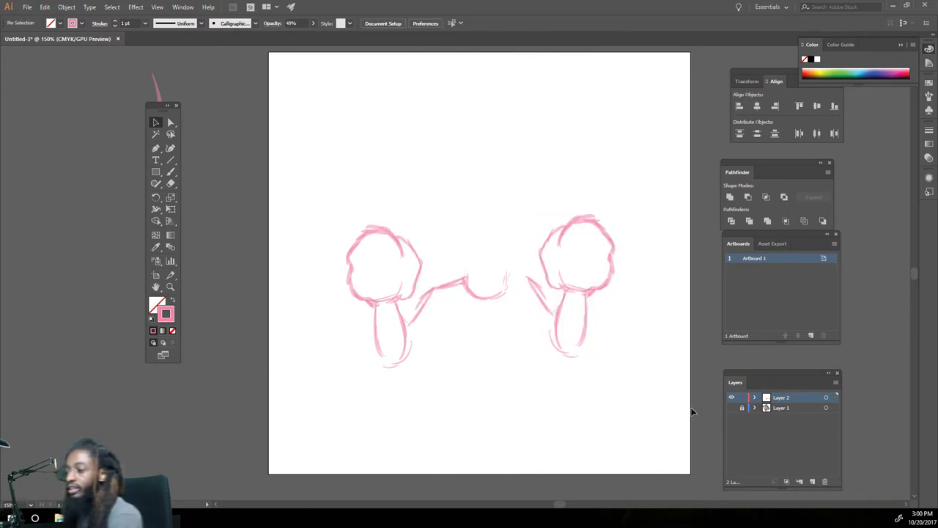
Sketch the shoulders, body, legs and two big shoes
{"action": "left_click", "coordinate": [170, 171]}
{"action": "left_click_drag", "start_coordinate": [580, 357], "coordinate": [518, 344]}
{"action": "mouse_move", "coordinate": [385, 364]}
{"action": "left_mouse_down"}
{"action": "mouse_move", "coordinate": [457, 327]}
{"action": "mouse_move", "coordinate": [477, 398]}
{"action": "mouse_move", "coordinate": [520, 315]}
{"action": "mouse_move", "coordinate": [533, 345]}
{"action": "mouse_move", "coordinate": [503, 402]}
{"action": "mouse_move", "coordinate": [496, 356]}
{"action": "mouse_move", "coordinate": [464, 363]}
{"action": "left_mouse_up"}
{"action": "scroll", "coordinate": [477, 337], "scroll_direction": "down", "scroll_amount": 2}
{"action": "left_click_drag", "start_coordinate": [455, 322], "coordinate": [461, 352]}
{"action": "mouse_move", "coordinate": [499, 401]}
{"action": "left_mouse_down"}
{"action": "mouse_move", "coordinate": [498, 430]}
{"action": "mouse_move", "coordinate": [602, 404]}
{"action": "mouse_move", "coordinate": [513, 366]}
{"action": "mouse_move", "coordinate": [552, 400]}
{"action": "mouse_move", "coordinate": [506, 449]}
{"action": "mouse_move", "coordinate": [492, 407]}
{"action": "left_mouse_up"}
{"action": "key", "text": "ctrl+z"}
{"action": "mouse_move", "coordinate": [455, 366]}
{"action": "left_mouse_down"}
{"action": "mouse_move", "coordinate": [411, 447]}
{"action": "mouse_move", "coordinate": [492, 449]}
{"action": "left_mouse_up"}
{"action": "mouse_move", "coordinate": [546, 403]}
{"action": "left_mouse_down"}
{"action": "mouse_move", "coordinate": [590, 429]}
{"action": "mouse_move", "coordinate": [499, 449]}
{"action": "left_mouse_up"}
Sketch a candled cake above the right fist and a bottle under the left fist
{"action": "scroll", "coordinate": [586, 158], "scroll_direction": "up", "scroll_amount": 1}
{"action": "mouse_move", "coordinate": [591, 156]}
{"action": "left_mouse_down"}
{"action": "mouse_move", "coordinate": [616, 95]}
{"action": "mouse_move", "coordinate": [565, 136]}
{"action": "left_mouse_up"}
{"action": "mouse_move", "coordinate": [558, 92]}
{"action": "left_mouse_down"}
{"action": "mouse_move", "coordinate": [610, 154]}
{"action": "mouse_move", "coordinate": [579, 135]}
{"action": "left_mouse_up"}
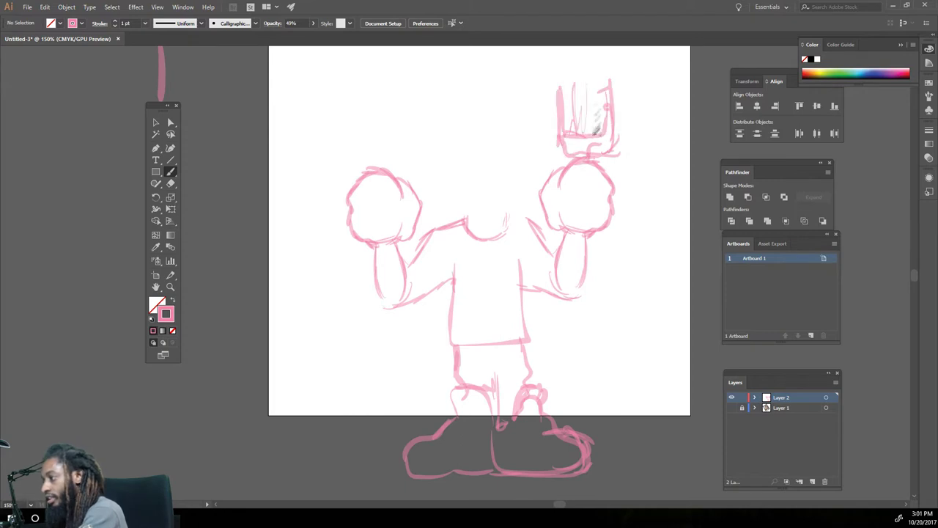
{"action": "left_click_drag", "start_coordinate": [590, 80], "coordinate": [597, 133]}
{"action": "mouse_move", "coordinate": [407, 177]}
{"action": "left_mouse_down"}
{"action": "mouse_move", "coordinate": [390, 207]}
{"action": "mouse_move", "coordinate": [387, 307]}
{"action": "left_mouse_up"}
{"action": "mouse_move", "coordinate": [381, 240]}
{"action": "left_mouse_down"}
{"action": "mouse_move", "coordinate": [391, 322]}
{"action": "mouse_move", "coordinate": [385, 392]}
{"action": "left_mouse_up"}
Draw the V-neck collar lines on the torso
{"action": "scroll", "coordinate": [567, 393], "scroll_direction": "down", "scroll_amount": 1}
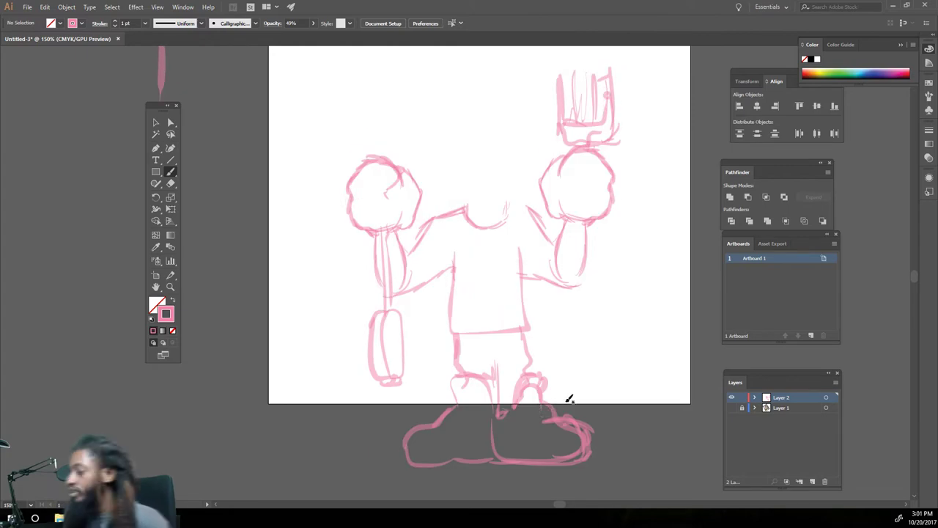
{"action": "left_click_drag", "start_coordinate": [508, 199], "coordinate": [482, 264]}
{"action": "left_click_drag", "start_coordinate": [465, 211], "coordinate": [481, 262]}
{"action": "mouse_move", "coordinate": [511, 202]}
{"action": "left_mouse_down"}
{"action": "mouse_move", "coordinate": [486, 268]}
{"action": "mouse_move", "coordinate": [497, 278]}
{"action": "mouse_move", "coordinate": [487, 273]}
{"action": "left_mouse_up"}
Show and relock the photo layer, then select all the pink sketch strokes and scale them down
{"action": "left_click", "coordinate": [742, 407]}
{"action": "left_click", "coordinate": [731, 407]}
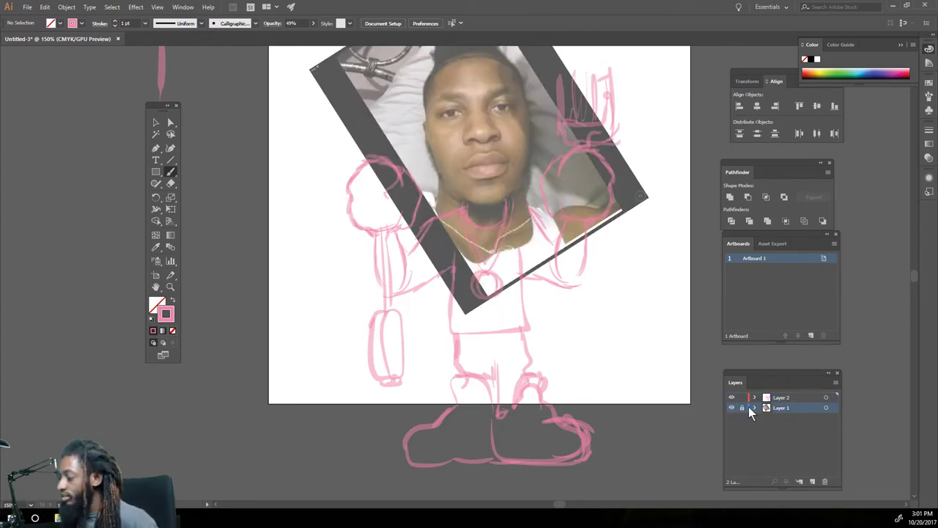
{"action": "scroll", "coordinate": [568, 360], "scroll_direction": "up", "scroll_amount": 2}
{"action": "scroll", "coordinate": [568, 359], "scroll_direction": "down", "scroll_amount": 3}
{"action": "left_click", "coordinate": [742, 408]}
{"action": "key", "text": "v"}
{"action": "key", "text": "ctrl+a"}
{"action": "left_click_drag", "start_coordinate": [619, 461], "coordinate": [592, 425]}
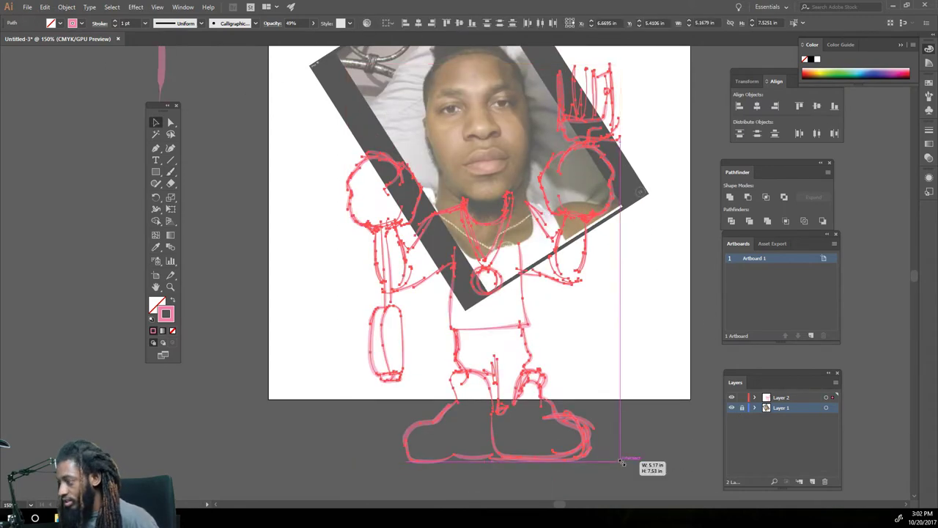
{"action": "scroll", "coordinate": [581, 433], "scroll_direction": "up", "scroll_amount": 3}
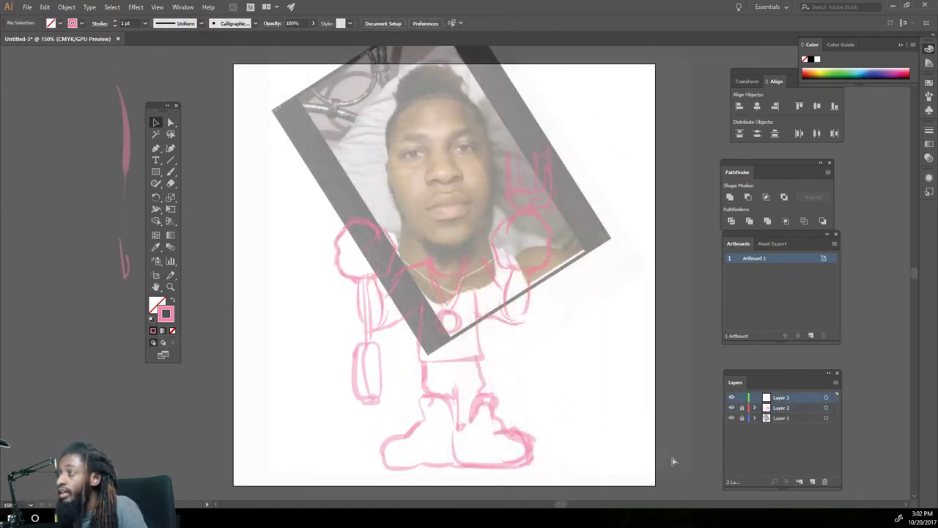
Zoom in on the face, reset to default black stroke, and thin it to 0.5 pt
{"action": "key", "text": "ctrl+plus"}
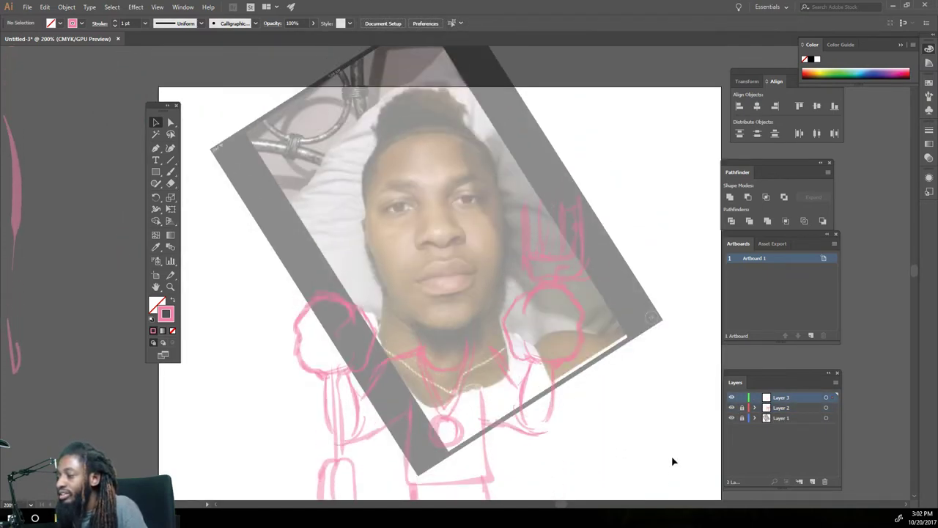
{"action": "key", "text": "ctrl+plus"}
{"action": "left_click", "coordinate": [153, 319]}
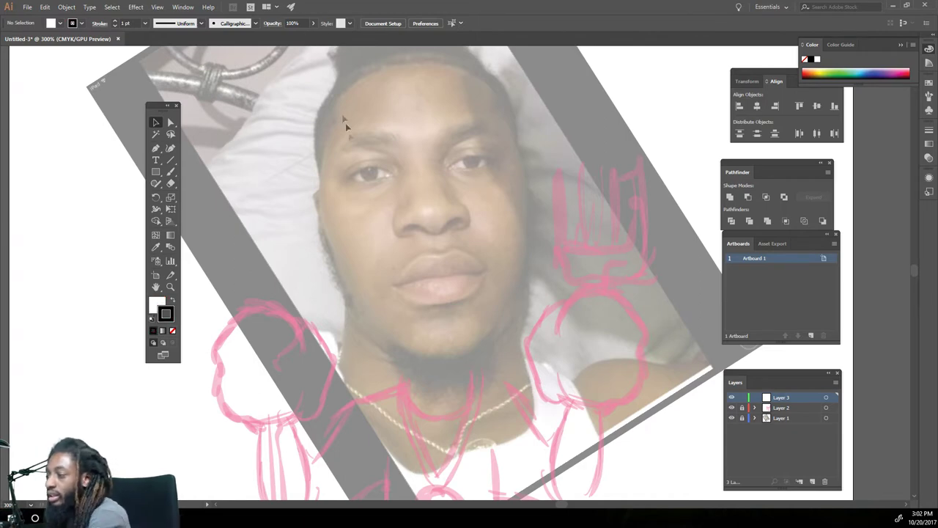
{"action": "key", "text": "ctrl+plus"}
{"action": "key", "text": "ctrl+plus"}
{"action": "key", "text": "bracketleft"}
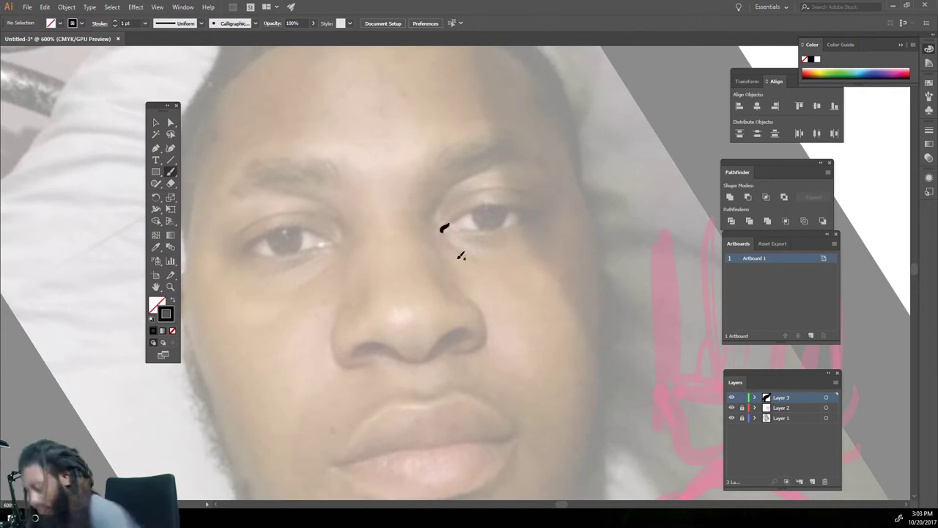
Keep the stroke at 0.5 pt and ink the upper lid lines of both eyes
{"action": "left_click", "coordinate": [146, 23]}
{"action": "left_click", "coordinate": [156, 46]}
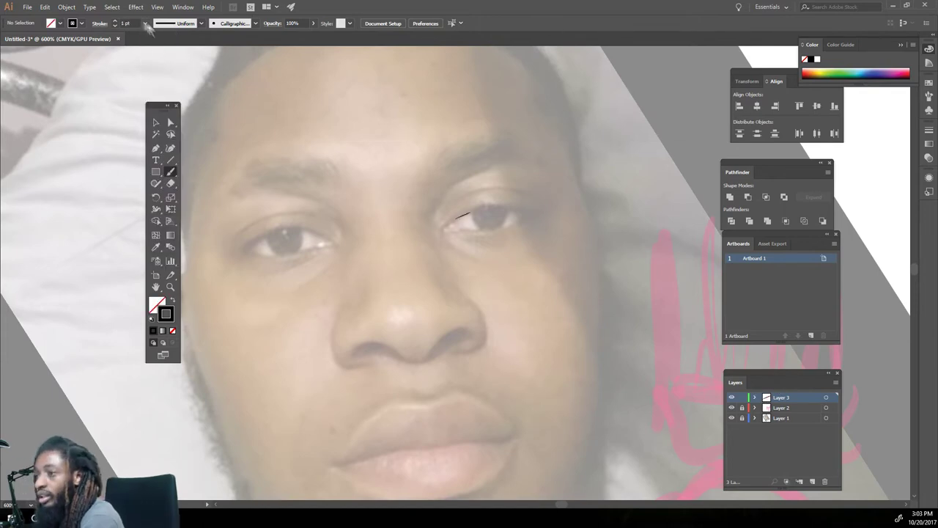
{"action": "left_click_drag", "start_coordinate": [442, 233], "coordinate": [541, 213]}
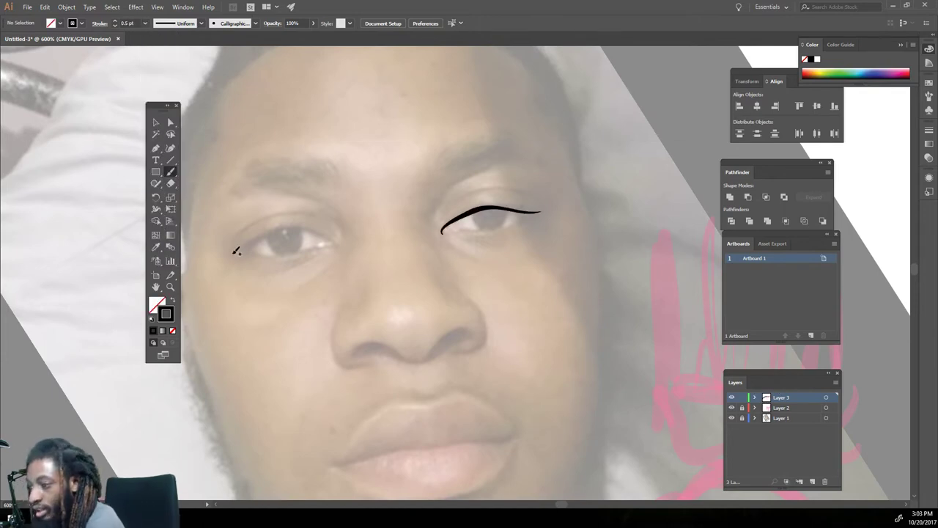
{"action": "left_click_drag", "start_coordinate": [292, 225], "coordinate": [333, 228]}
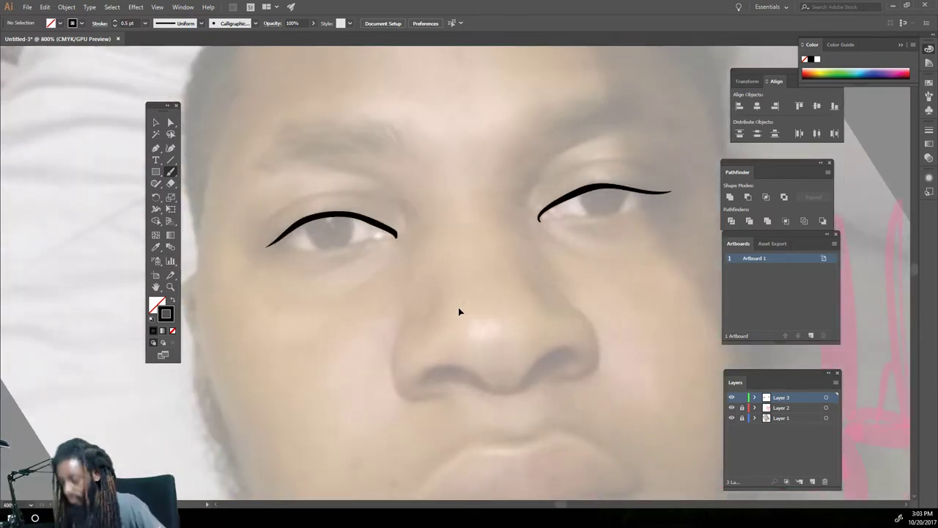
{"action": "left_click_drag", "start_coordinate": [539, 219], "coordinate": [674, 193]}
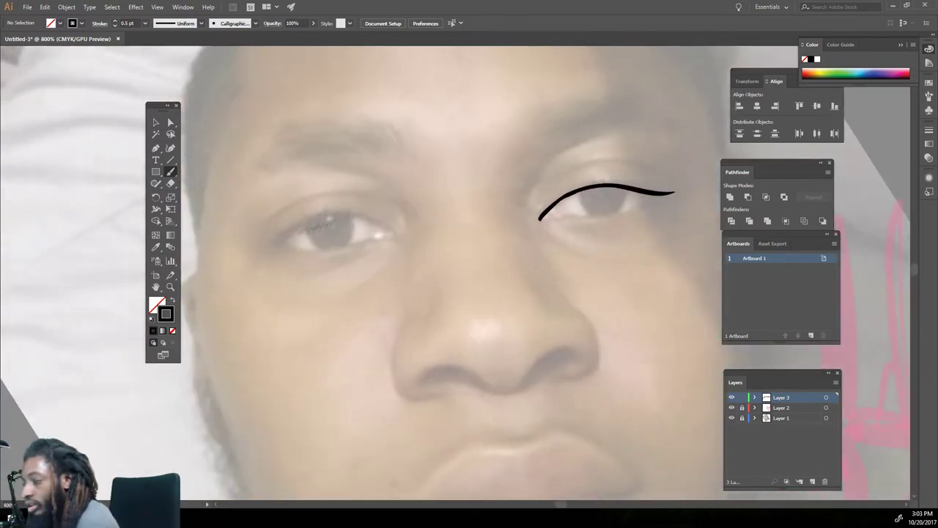
{"action": "left_click_drag", "start_coordinate": [295, 229], "coordinate": [396, 234]}
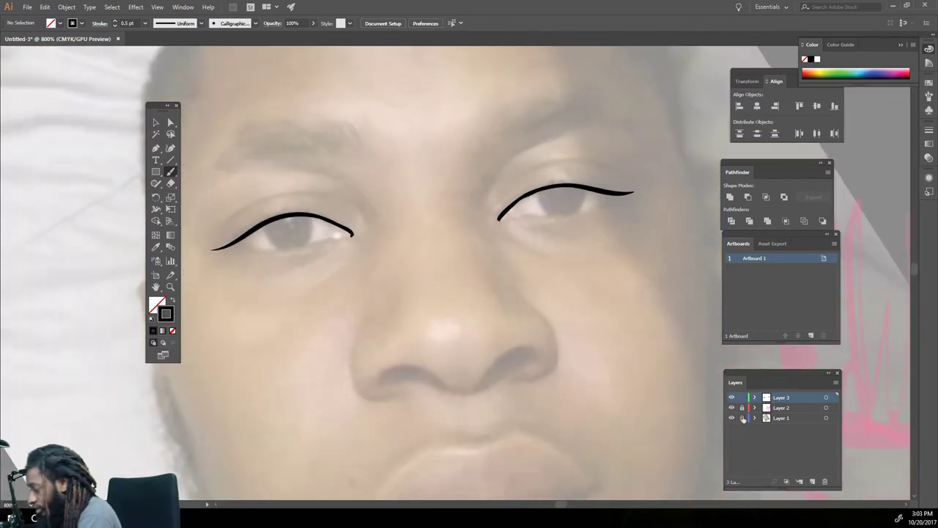
Briefly unlock Layer 1 to adjust the photo, relock it, and return to the drawing layer
{"action": "left_click", "coordinate": [743, 418]}
{"action": "key", "text": "ctrl+a"}
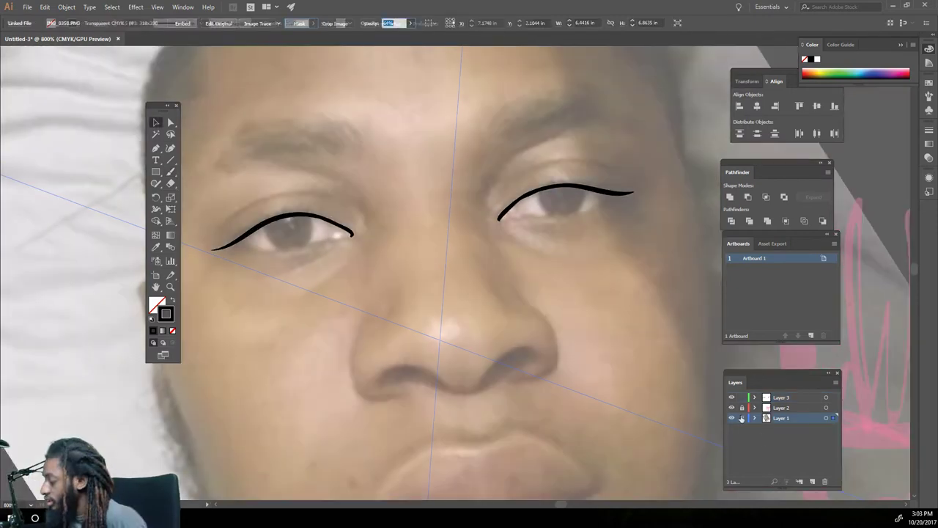
{"action": "left_click", "coordinate": [742, 418]}
{"action": "key", "text": "b"}
{"action": "left_click", "coordinate": [781, 397]}
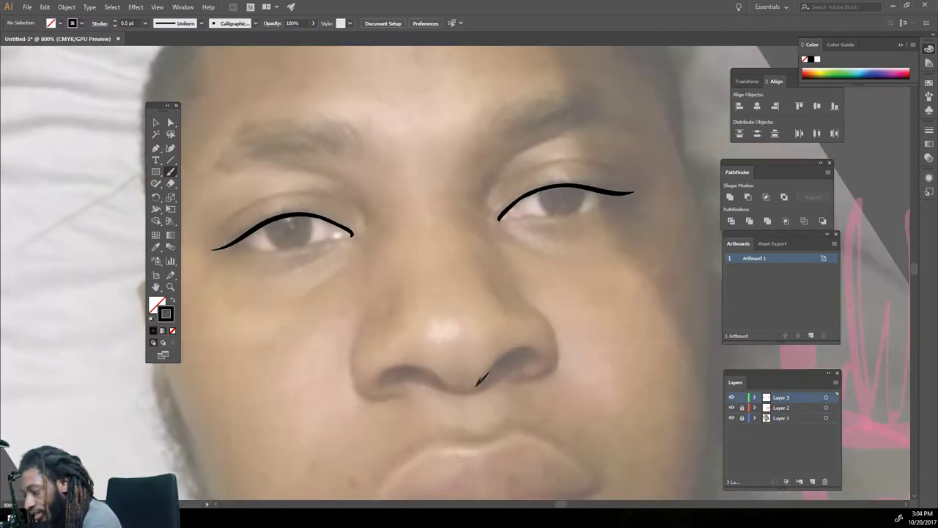
Ink the nose: right nostril curve, base, and both sides
{"action": "left_click_drag", "start_coordinate": [481, 380], "coordinate": [534, 354]}
{"action": "mouse_move", "coordinate": [379, 378]}
{"action": "left_mouse_down"}
{"action": "mouse_move", "coordinate": [449, 387]}
{"action": "mouse_move", "coordinate": [488, 378]}
{"action": "left_mouse_up"}
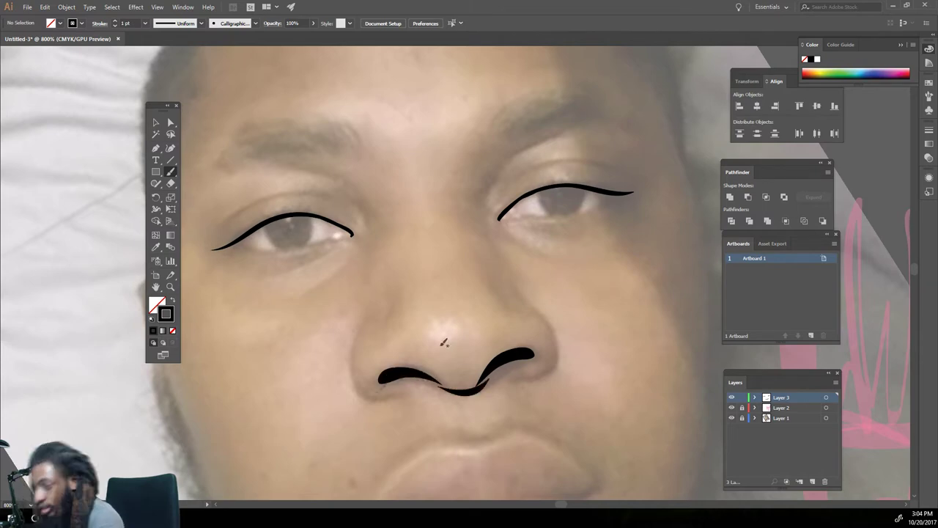
{"action": "left_click_drag", "start_coordinate": [383, 397], "coordinate": [364, 326]}
{"action": "mouse_move", "coordinate": [506, 378]}
{"action": "left_mouse_down"}
{"action": "mouse_move", "coordinate": [557, 334]}
{"action": "mouse_move", "coordinate": [517, 302]}
{"action": "left_mouse_up"}
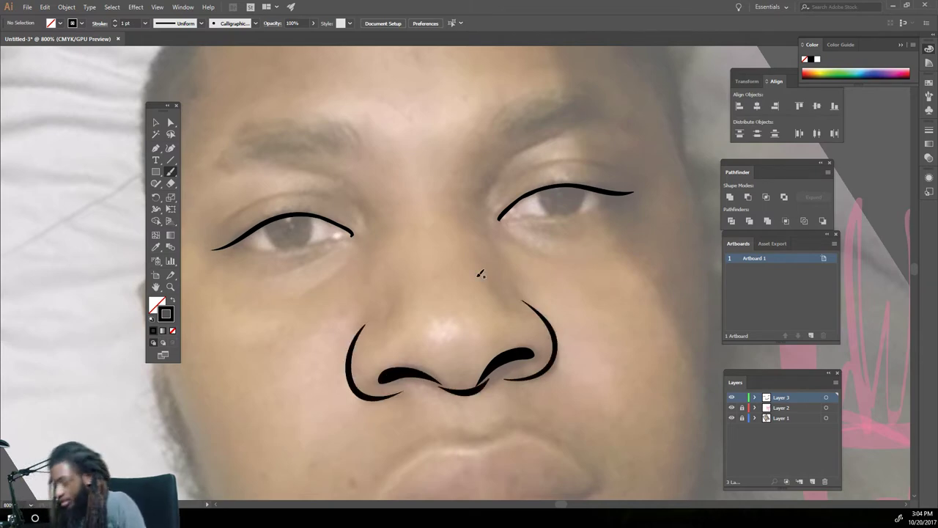
{"action": "key", "text": "ctrl+minus"}
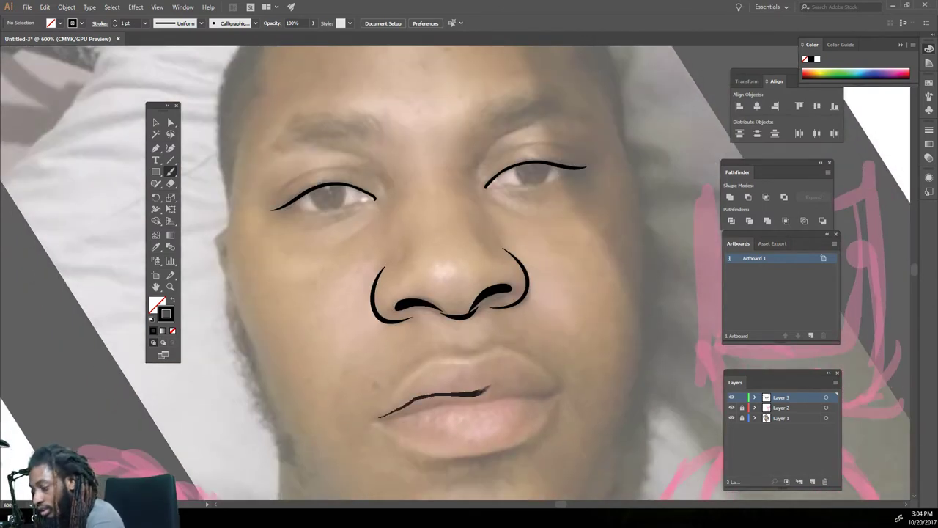
Ink the lips, including the crease and lower lip outline
{"action": "left_click_drag", "start_coordinate": [381, 407], "coordinate": [563, 383]}
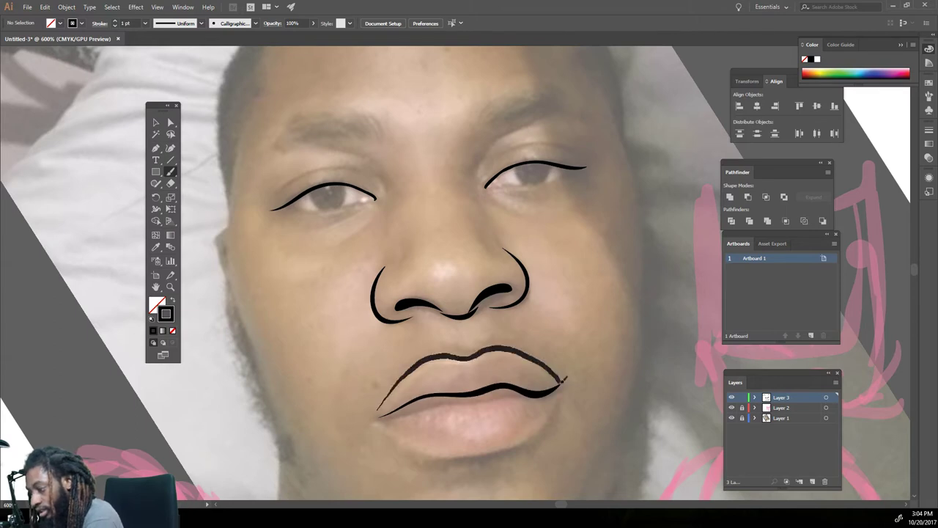
{"action": "scroll", "coordinate": [422, 357], "scroll_direction": "down", "scroll_amount": 1}
{"action": "left_click_drag", "start_coordinate": [387, 387], "coordinate": [561, 352]}
{"action": "left_click_drag", "start_coordinate": [384, 395], "coordinate": [559, 359]}
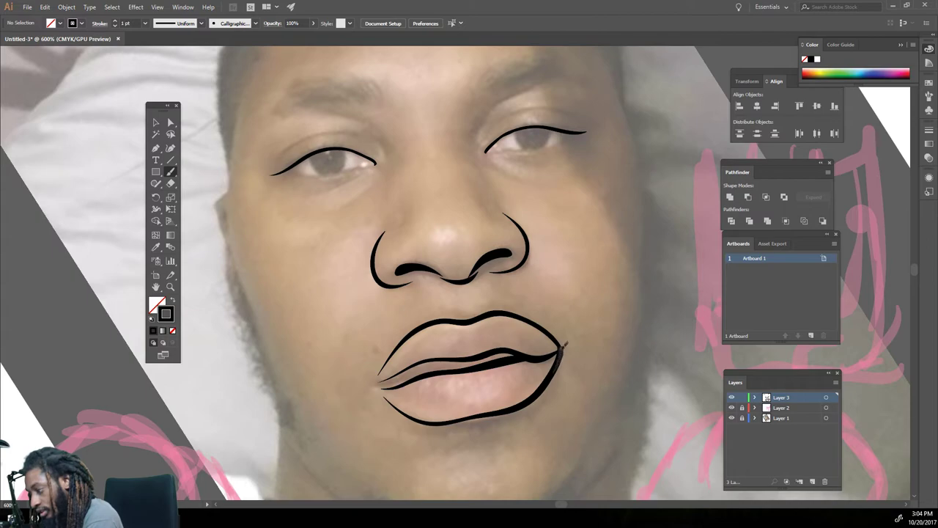
{"action": "scroll", "coordinate": [466, 262], "scroll_direction": "up", "scroll_amount": 3}
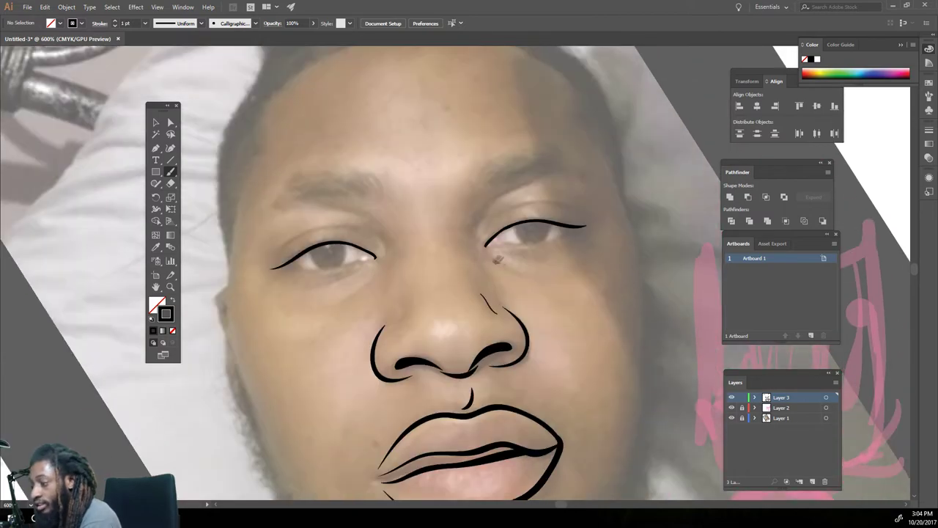
Draw the left cheek, jaw lines and the chin curve
{"action": "key", "text": "ctrl+minus"}
{"action": "left_click_drag", "start_coordinate": [381, 366], "coordinate": [350, 244]}
{"action": "left_click_drag", "start_coordinate": [627, 344], "coordinate": [608, 167]}
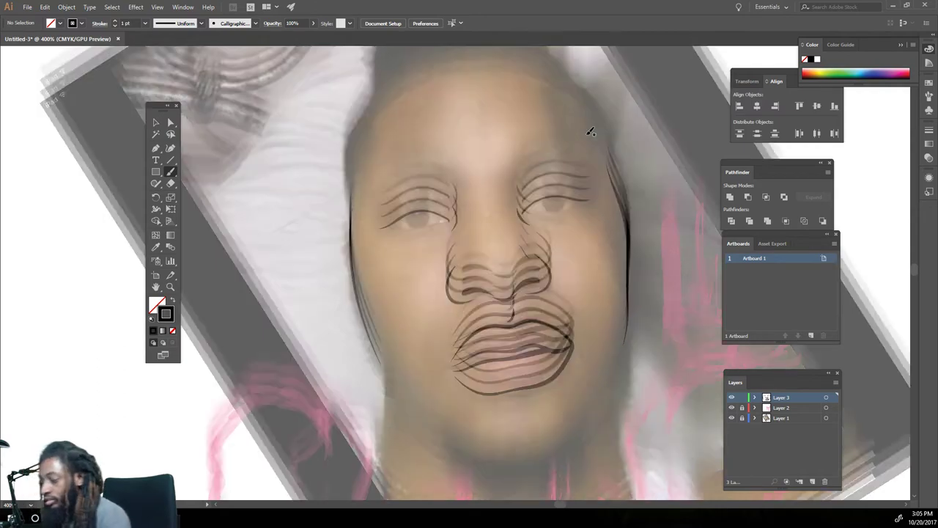
{"action": "scroll", "coordinate": [419, 390], "scroll_direction": "down", "scroll_amount": 2}
{"action": "left_click_drag", "start_coordinate": [419, 391], "coordinate": [581, 398]}
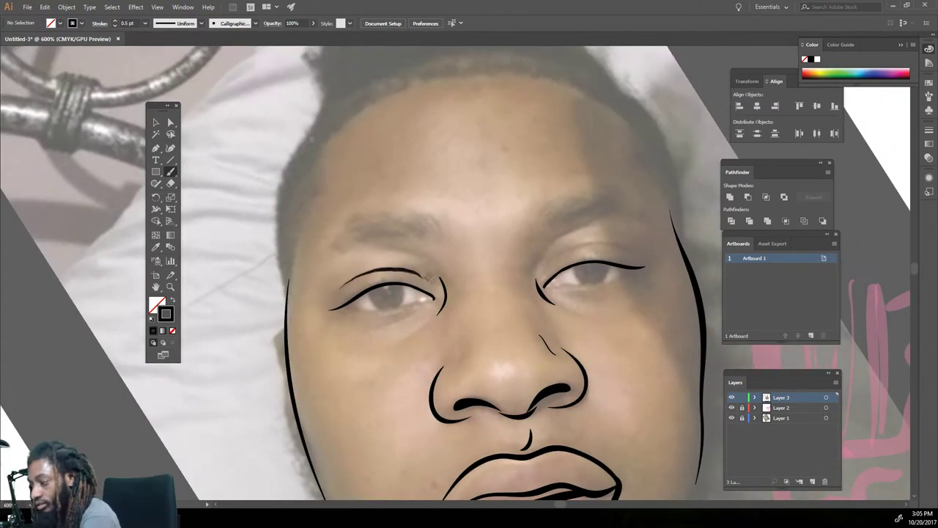
{"action": "scroll", "coordinate": [632, 292], "scroll_direction": "up", "scroll_amount": 2}
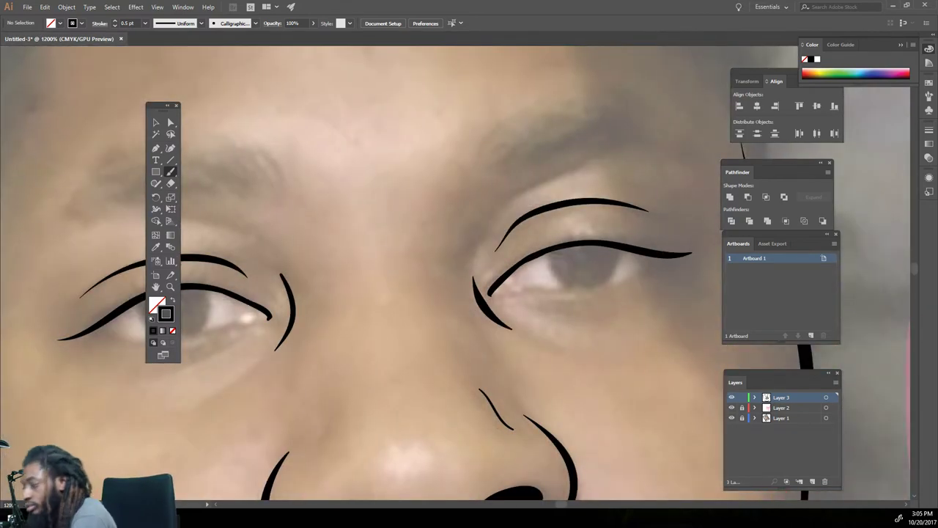
Draw both irises and outline the head from cheek across the hairline
{"action": "left_click_drag", "start_coordinate": [569, 282], "coordinate": [618, 272]}
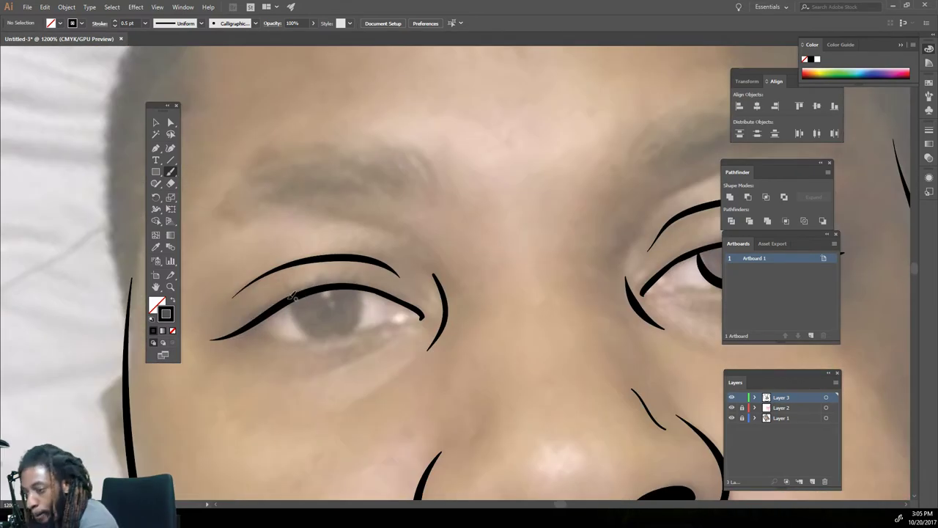
{"action": "left_click_drag", "start_coordinate": [287, 302], "coordinate": [350, 326]}
{"action": "key", "text": "ctrl+minus"}
{"action": "scroll", "coordinate": [260, 311], "scroll_direction": "up", "scroll_amount": 2}
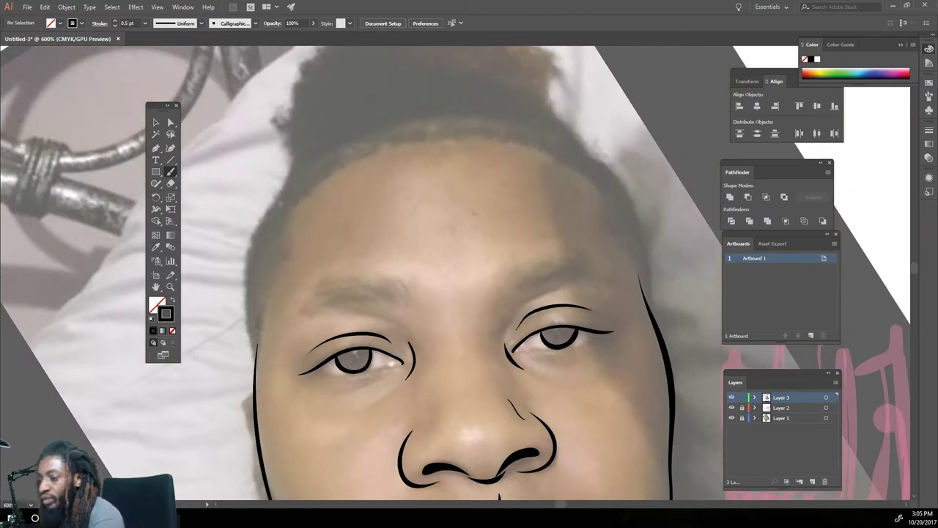
{"action": "mouse_move", "coordinate": [258, 359]}
{"action": "left_mouse_down"}
{"action": "mouse_move", "coordinate": [242, 266]}
{"action": "mouse_move", "coordinate": [293, 176]}
{"action": "mouse_move", "coordinate": [477, 104]}
{"action": "mouse_move", "coordinate": [635, 161]}
{"action": "mouse_move", "coordinate": [656, 330]}
{"action": "left_mouse_up"}
{"action": "key", "text": "ctrl+minus"}
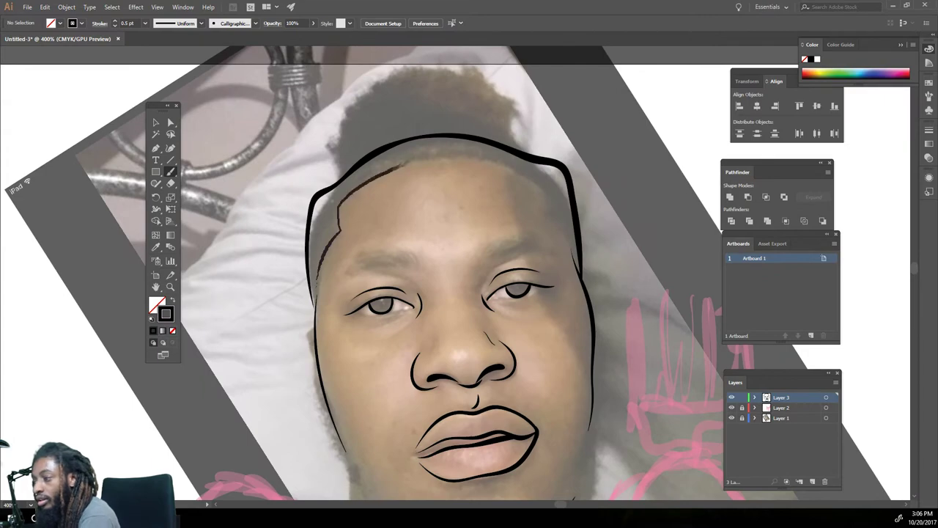
Extend the forehead hairline and add short hair strands along its right and left sides
{"action": "left_click_drag", "start_coordinate": [400, 166], "coordinate": [544, 183]}
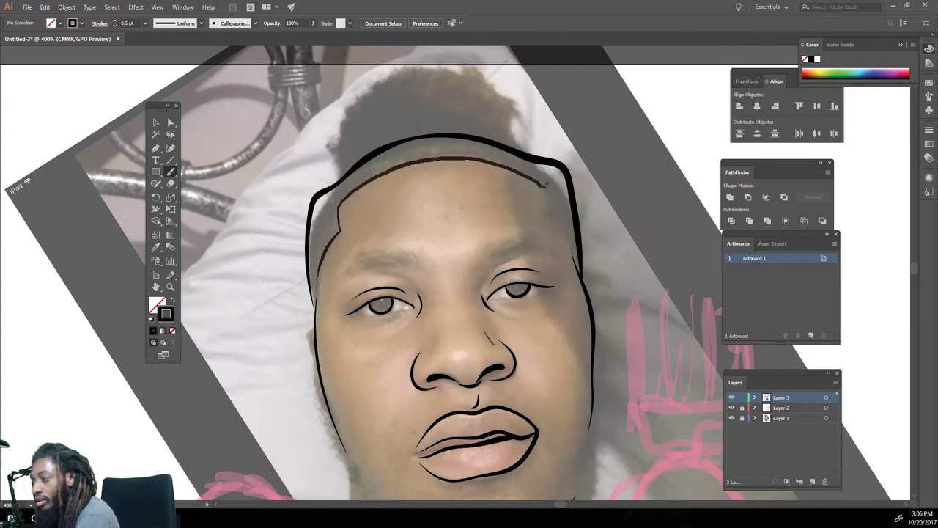
{"action": "key", "text": "ctrl+plus"}
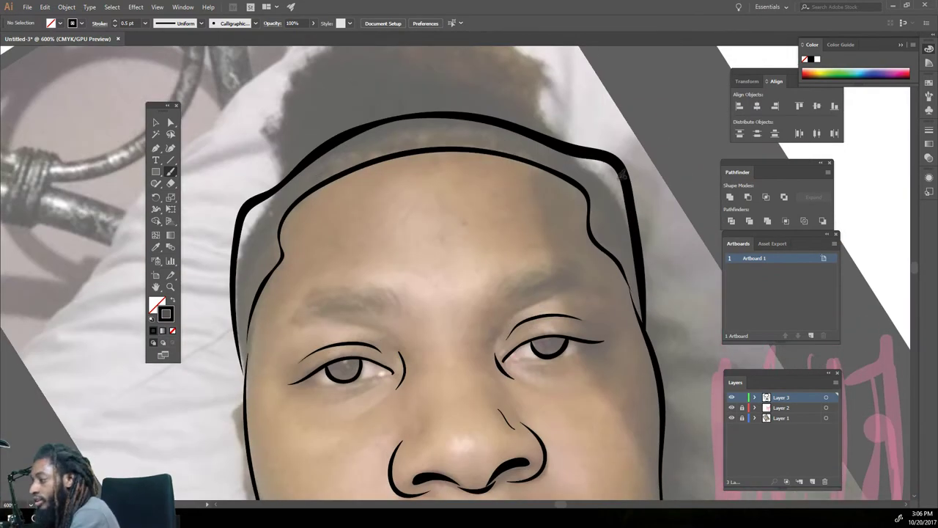
{"action": "left_click_drag", "start_coordinate": [586, 177], "coordinate": [464, 136]}
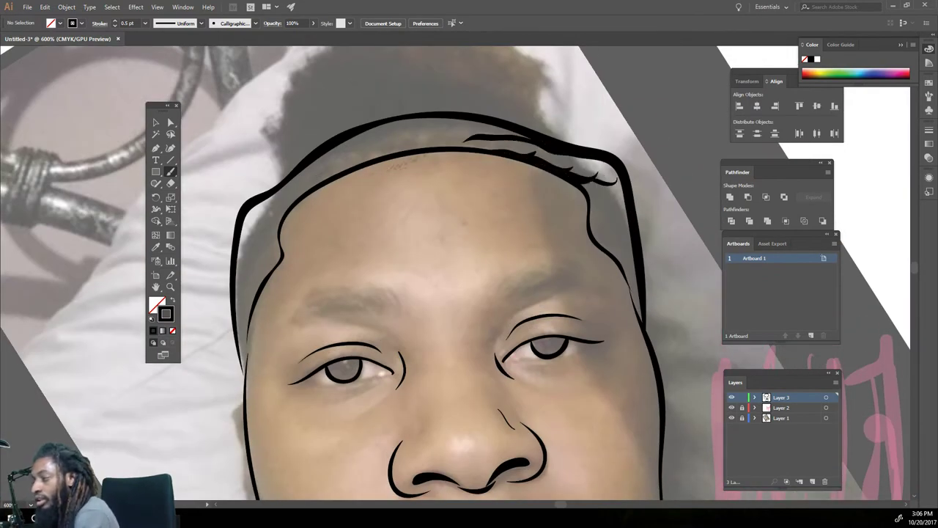
{"action": "mouse_move", "coordinate": [321, 178]}
{"action": "left_mouse_down"}
{"action": "mouse_move", "coordinate": [240, 240]}
{"action": "mouse_move", "coordinate": [229, 273]}
{"action": "left_mouse_up"}
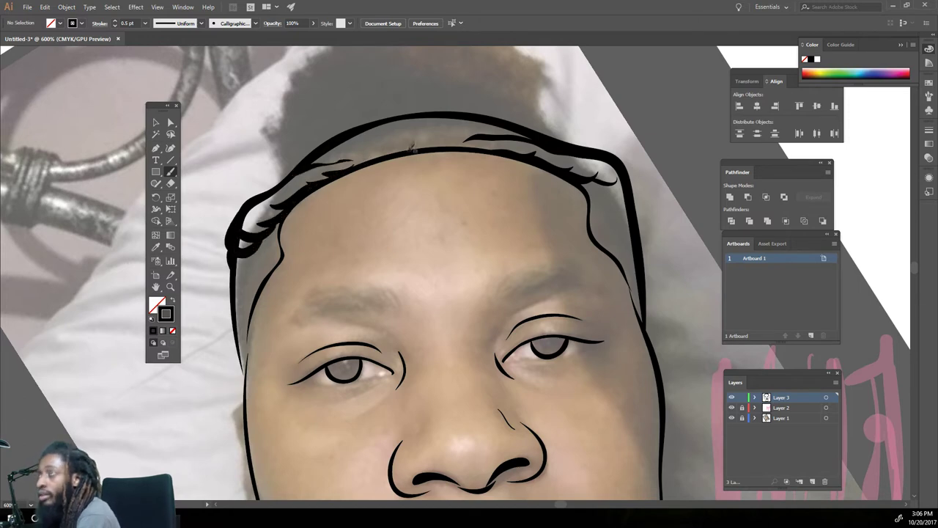
{"action": "scroll", "coordinate": [580, 121], "scroll_direction": "down", "scroll_amount": 2}
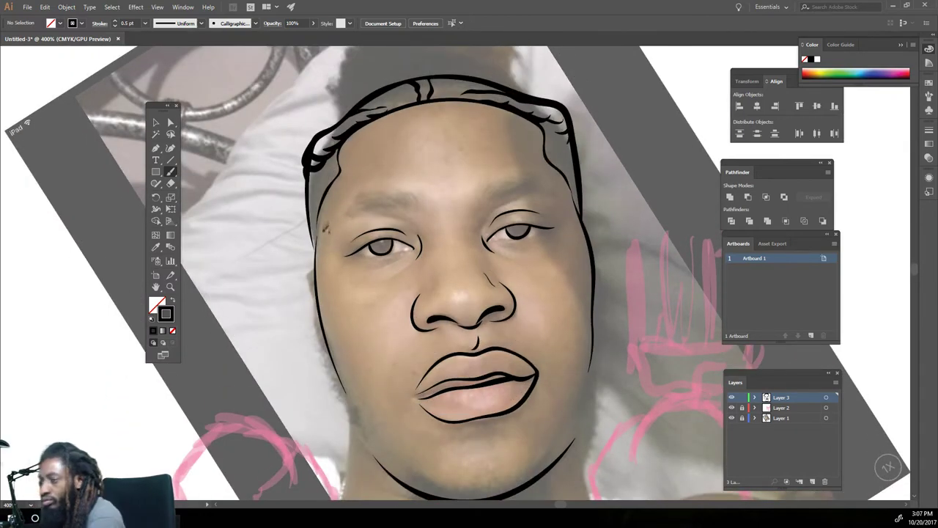
{"action": "scroll", "coordinate": [311, 165], "scroll_direction": "down", "scroll_amount": 1}
{"action": "scroll", "coordinate": [387, 440], "scroll_direction": "down", "scroll_amount": 1}
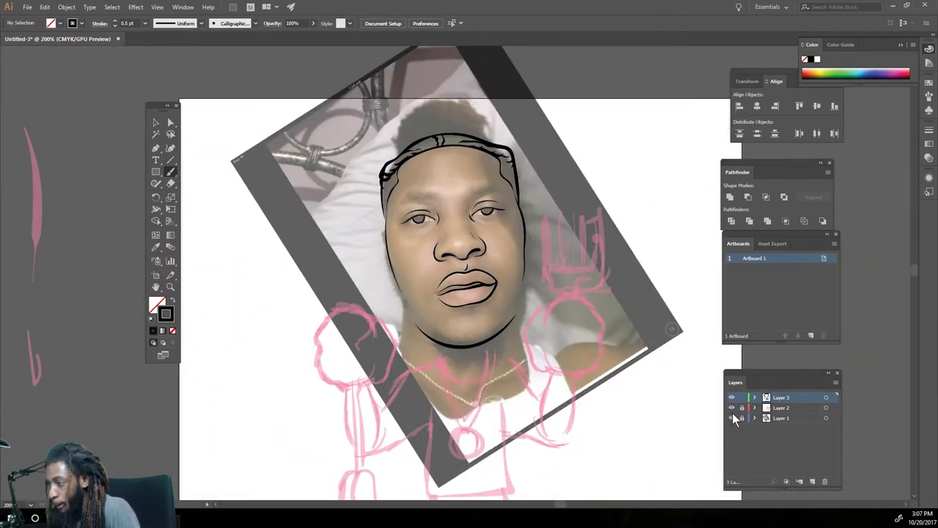
Hide and reshow the reference photo to check the line art
{"action": "left_click", "coordinate": [731, 418]}
{"action": "left_click", "coordinate": [731, 418]}
{"action": "scroll", "coordinate": [451, 198], "scroll_direction": "up", "scroll_amount": 2}
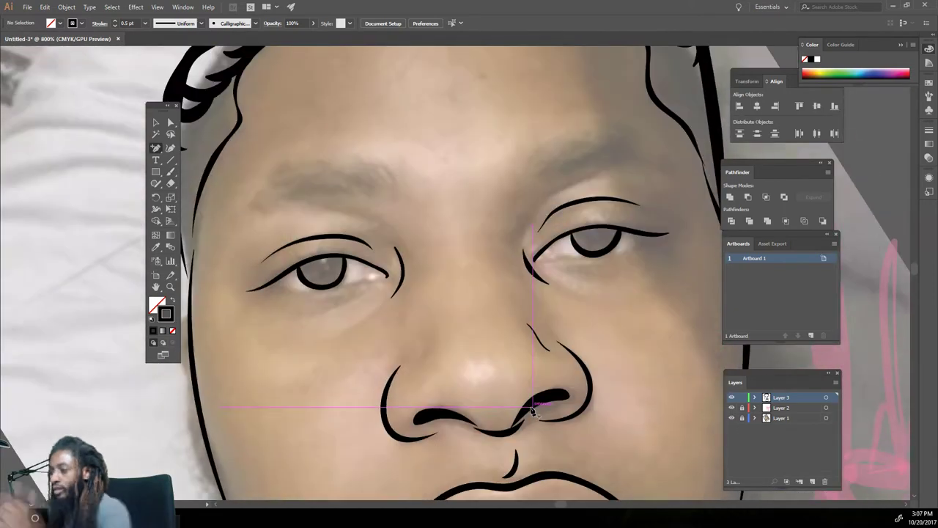
Draw fine 0.25 pt lower-eyelid lines under both eyes and a crease under the right eye
{"action": "key", "text": "b"}
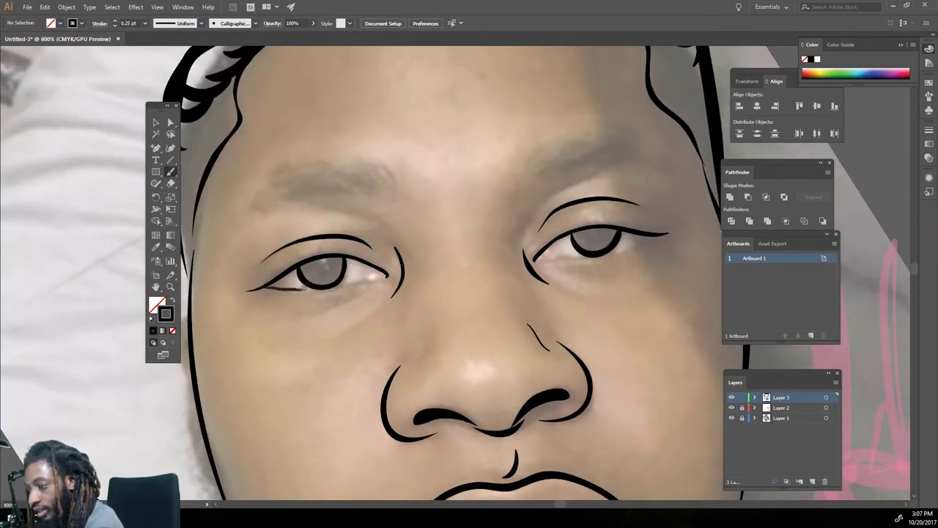
{"action": "left_click_drag", "start_coordinate": [386, 277], "coordinate": [372, 277]}
{"action": "left_click_drag", "start_coordinate": [535, 260], "coordinate": [579, 252]}
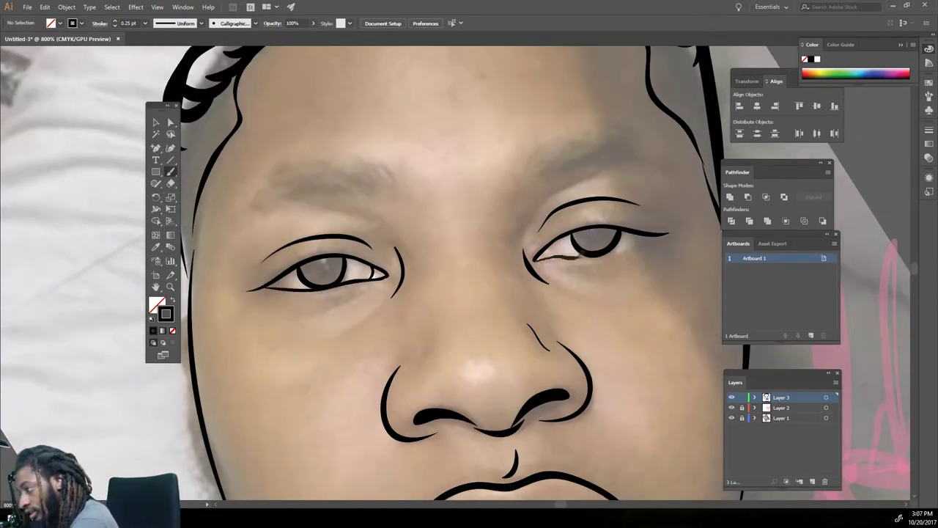
{"action": "left_click_drag", "start_coordinate": [658, 234], "coordinate": [664, 234]}
{"action": "left_click_drag", "start_coordinate": [574, 272], "coordinate": [584, 276]}
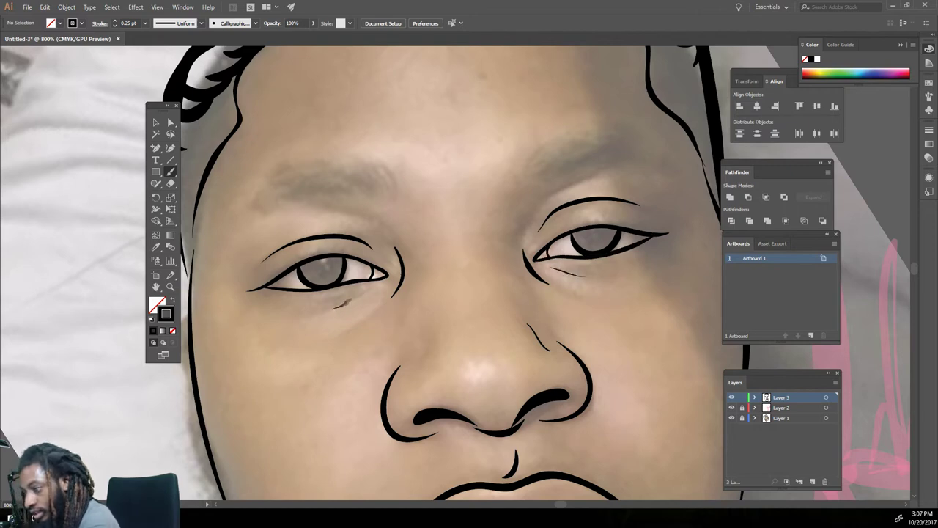
{"action": "scroll", "coordinate": [356, 213], "scroll_direction": "down", "scroll_amount": 1}
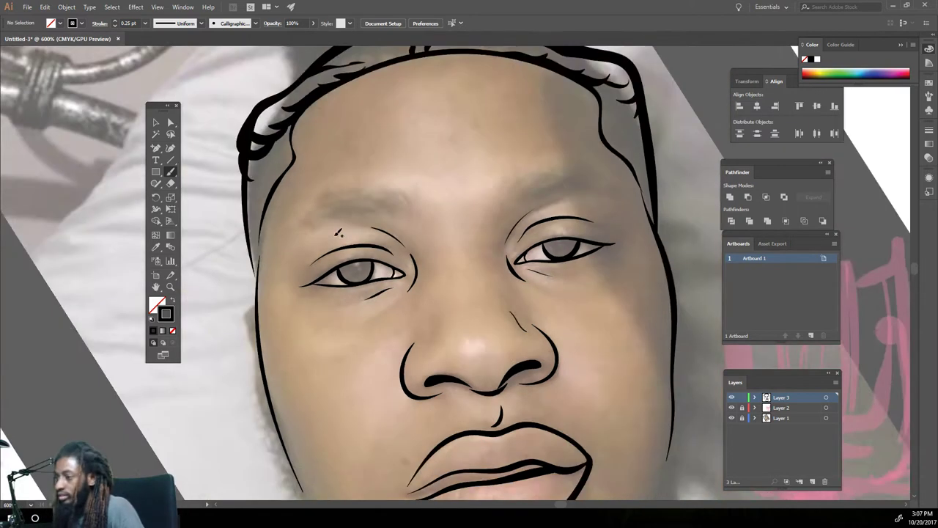
{"action": "scroll", "coordinate": [396, 261], "scroll_direction": "up", "scroll_amount": 2}
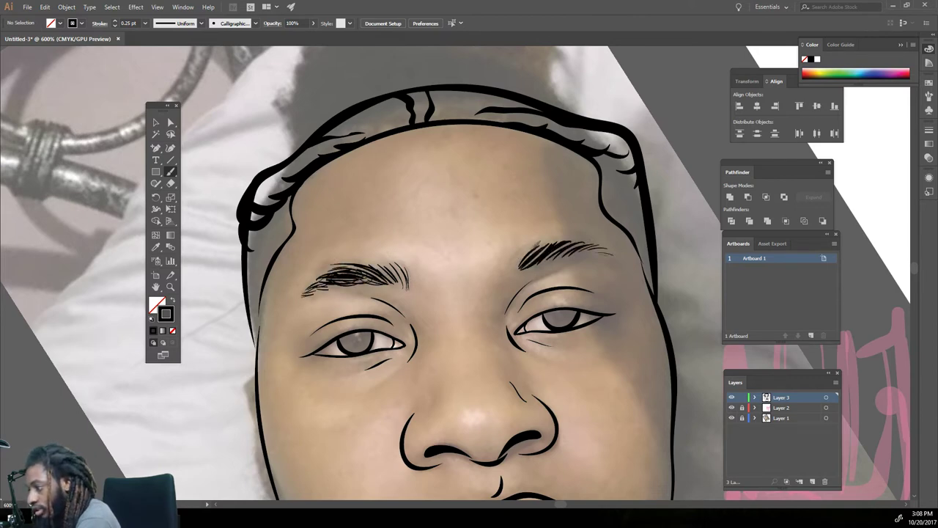
Brush beard hair strokes on the chin and a thicker jaw line, undoing a stray blob
{"action": "scroll", "coordinate": [648, 355], "scroll_direction": "down", "scroll_amount": 2}
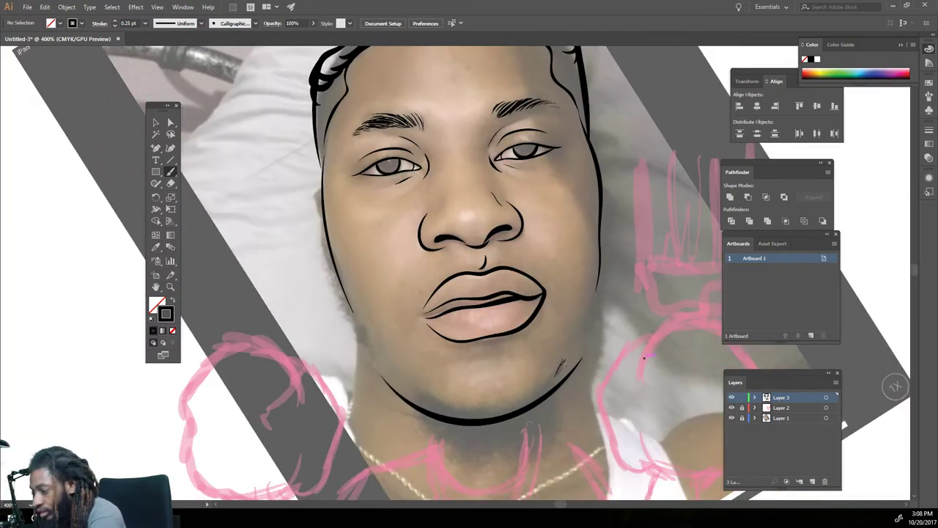
{"action": "left_click_drag", "start_coordinate": [455, 425], "coordinate": [459, 401]}
{"action": "mouse_move", "coordinate": [443, 425]}
{"action": "left_mouse_down"}
{"action": "mouse_move", "coordinate": [440, 391]}
{"action": "mouse_move", "coordinate": [429, 396]}
{"action": "left_mouse_up"}
{"action": "left_click_drag", "start_coordinate": [559, 419], "coordinate": [427, 418]}
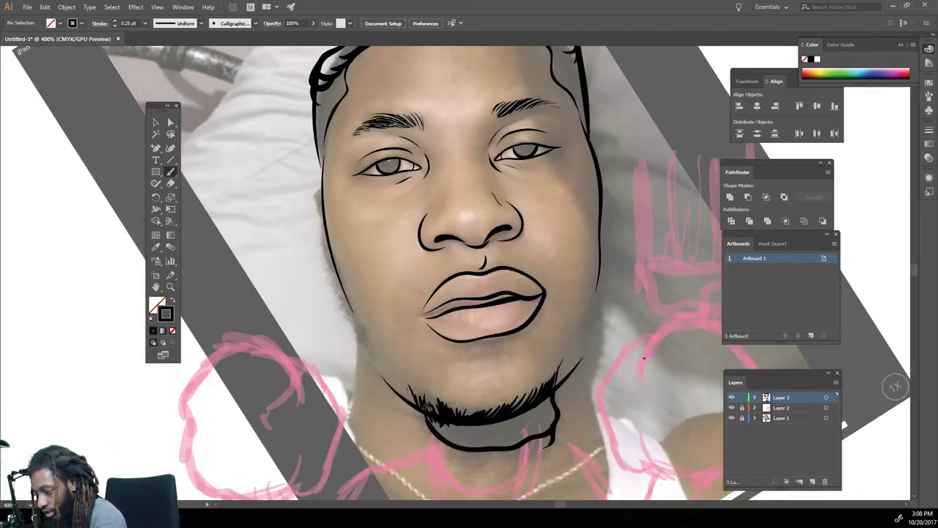
{"action": "left_click_drag", "start_coordinate": [557, 411], "coordinate": [537, 424]}
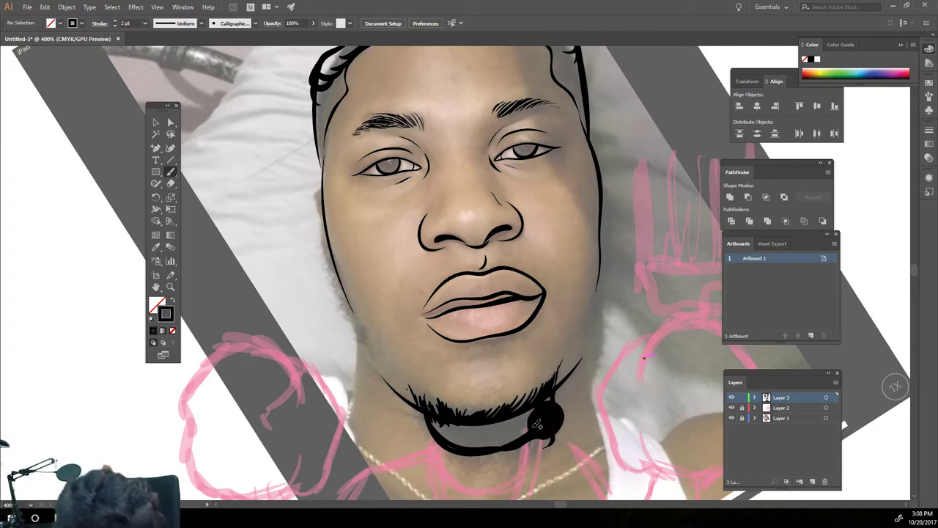
{"action": "key", "text": "ctrl+z"}
{"action": "mouse_move", "coordinate": [546, 415]}
{"action": "left_mouse_down"}
{"action": "mouse_move", "coordinate": [439, 444]}
{"action": "mouse_move", "coordinate": [546, 411]}
{"action": "mouse_move", "coordinate": [517, 454]}
{"action": "left_mouse_up"}
Switch to a 1 pt stroke, fill the left part of the beard black, and review the face
{"action": "left_click", "coordinate": [144, 23]}
{"action": "left_click", "coordinate": [154, 68]}
{"action": "left_click_drag", "start_coordinate": [444, 443], "coordinate": [418, 405]}
{"action": "key", "text": "ctrl+0"}
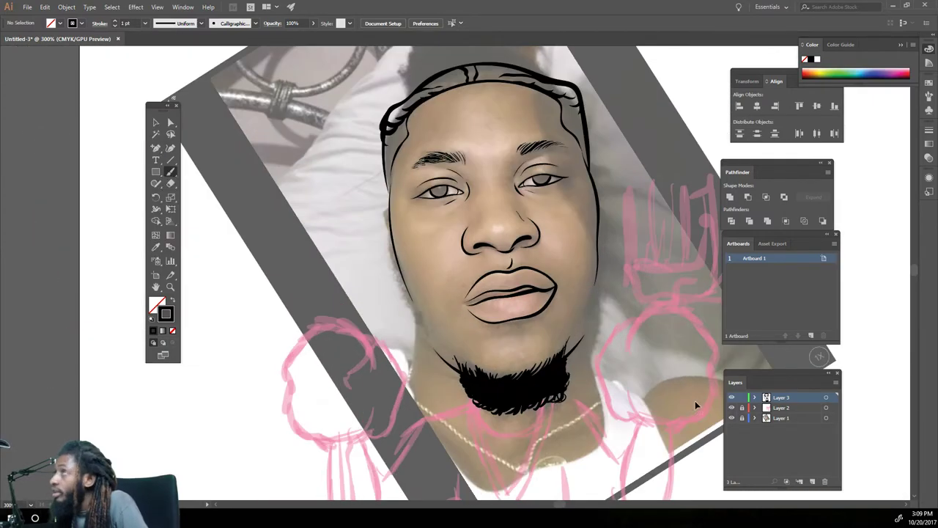
{"action": "scroll", "coordinate": [695, 400], "scroll_direction": "up", "scroll_amount": 3}
Hide the reference photo layer and brush a chin line under the beard
{"action": "left_click", "coordinate": [731, 418]}
{"action": "key", "text": "ctrl+0"}
{"action": "scroll", "coordinate": [675, 408], "scroll_direction": "up", "scroll_amount": 4}
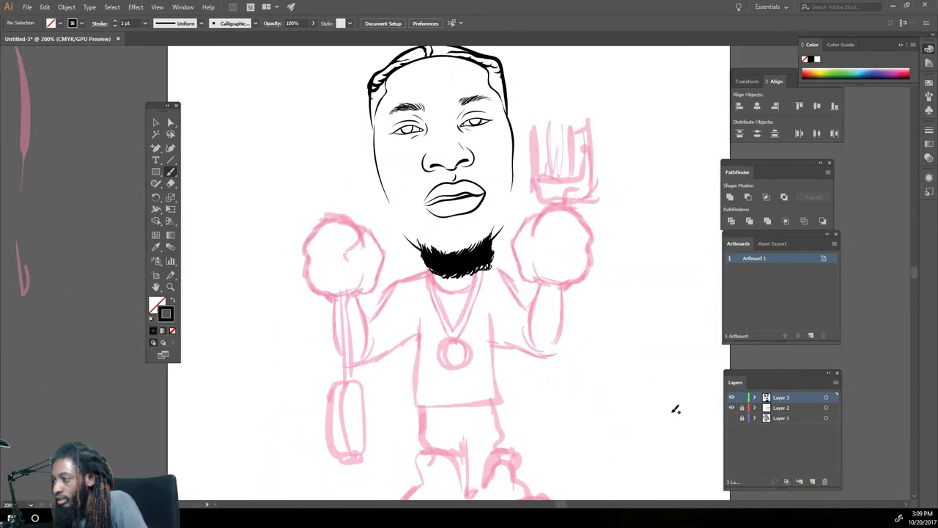
{"action": "left_click_drag", "start_coordinate": [490, 297], "coordinate": [411, 300]}
Ink the shirt's bottom hem, both sides and both shoulder lines
{"action": "key", "text": "ctrl+0"}
{"action": "scroll", "coordinate": [401, 313], "scroll_direction": "up", "scroll_amount": 2}
{"action": "scroll", "coordinate": [400, 313], "scroll_direction": "up", "scroll_amount": 2}
{"action": "left_click_drag", "start_coordinate": [381, 423], "coordinate": [537, 416]}
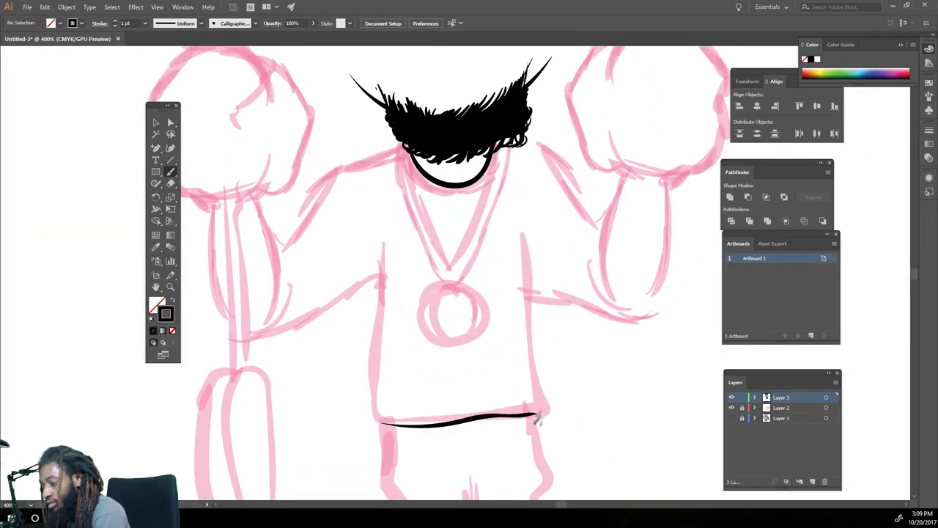
{"action": "left_click_drag", "start_coordinate": [539, 374], "coordinate": [530, 178]}
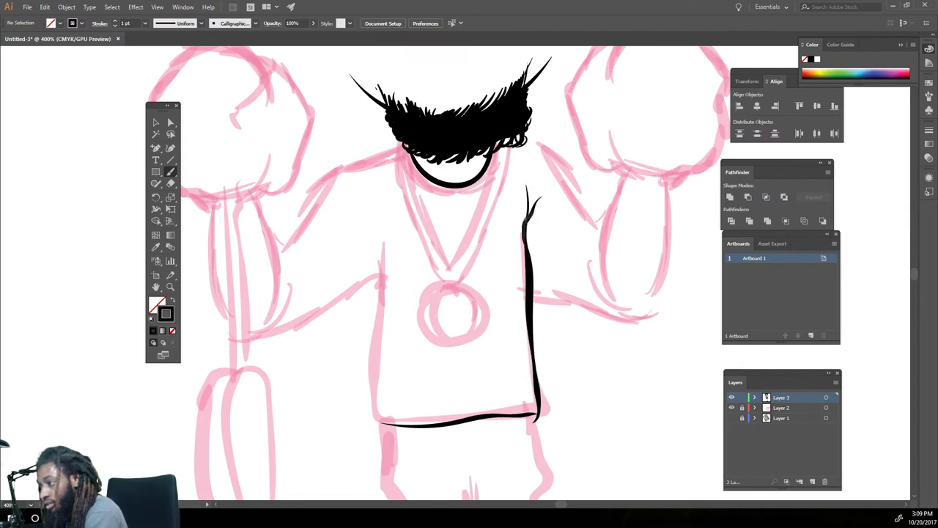
{"action": "left_click_drag", "start_coordinate": [383, 424], "coordinate": [374, 213]}
{"action": "left_click_drag", "start_coordinate": [293, 236], "coordinate": [400, 138]}
{"action": "mouse_move", "coordinate": [603, 224]}
{"action": "left_mouse_down"}
{"action": "mouse_move", "coordinate": [542, 146]}
{"action": "mouse_move", "coordinate": [506, 139]}
{"action": "left_mouse_up"}
Brush trial forearm and hand strokes on both arms, then undo them
{"action": "scroll", "coordinate": [572, 220], "scroll_direction": "down", "scroll_amount": 5}
{"action": "scroll", "coordinate": [618, 360], "scroll_direction": "up", "scroll_amount": 3}
{"action": "scroll", "coordinate": [608, 325], "scroll_direction": "up", "scroll_amount": 2}
{"action": "mouse_move", "coordinate": [603, 321]}
{"action": "left_mouse_down"}
{"action": "mouse_move", "coordinate": [623, 421]}
{"action": "mouse_move", "coordinate": [642, 412]}
{"action": "mouse_move", "coordinate": [580, 389]}
{"action": "mouse_move", "coordinate": [557, 360]}
{"action": "left_mouse_up"}
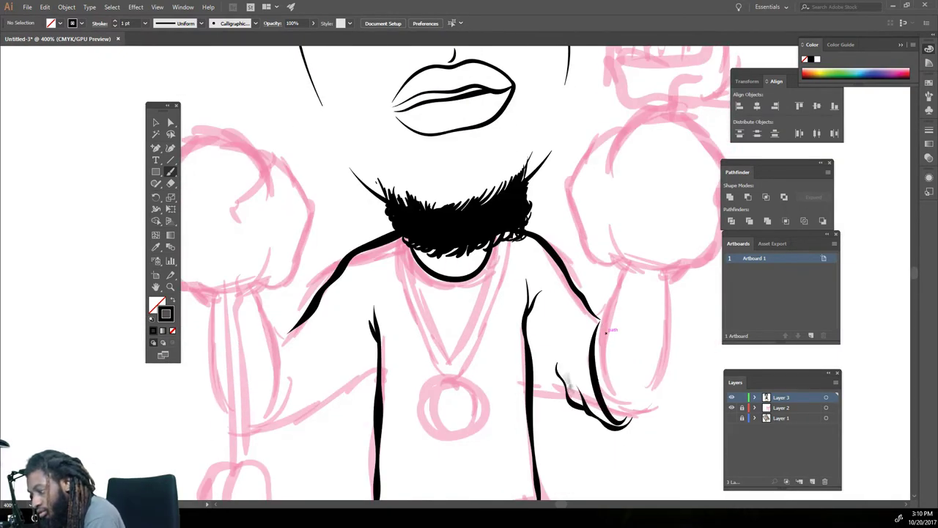
{"action": "left_click_drag", "start_coordinate": [323, 412], "coordinate": [289, 441]}
{"action": "left_click_drag", "start_coordinate": [344, 385], "coordinate": [314, 433]}
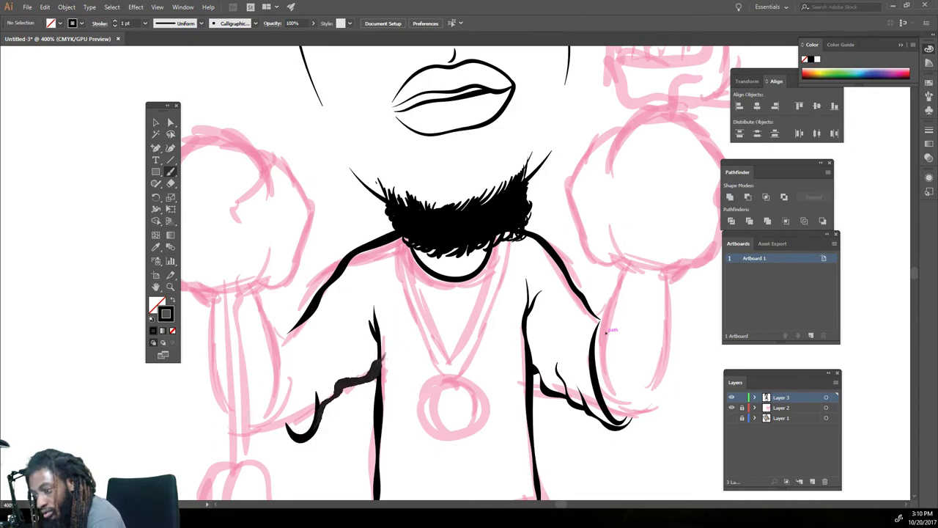
{"action": "left_click_drag", "start_coordinate": [383, 361], "coordinate": [317, 427]}
{"action": "key", "text": "ctrl+minus"}
{"action": "key", "text": "ctrl+plus"}
{"action": "key", "text": "ctrl+z"}
{"action": "key", "text": "ctrl+z"}
{"action": "key", "text": "ctrl+z"}
{"action": "key", "text": "ctrl+z"}
{"action": "key", "text": "ctrl+z"}
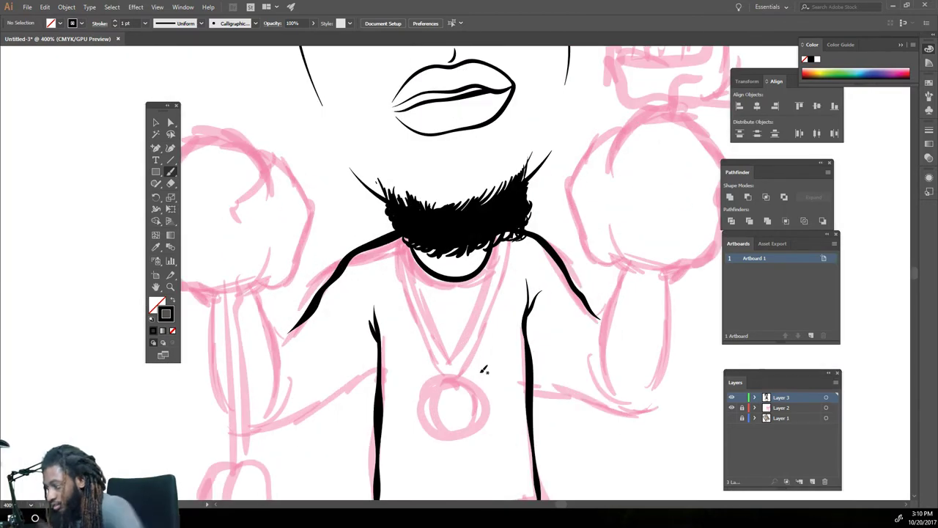
Ink the edges of both short sleeves
{"action": "mouse_move", "coordinate": [591, 320]}
{"action": "left_mouse_down"}
{"action": "mouse_move", "coordinate": [563, 408]}
{"action": "mouse_move", "coordinate": [574, 415]}
{"action": "left_mouse_up"}
{"action": "left_click_drag", "start_coordinate": [531, 389], "coordinate": [575, 415]}
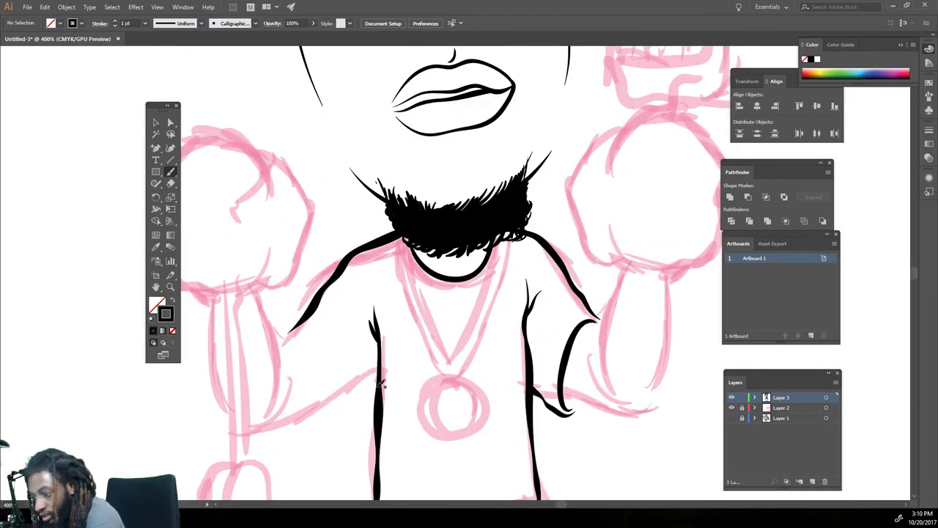
{"action": "left_click_drag", "start_coordinate": [378, 390], "coordinate": [341, 409]}
{"action": "mouse_move", "coordinate": [356, 333]}
{"action": "left_mouse_down"}
{"action": "mouse_move", "coordinate": [311, 393]}
{"action": "mouse_move", "coordinate": [283, 402]}
{"action": "left_mouse_up"}
{"action": "key", "text": "ctrl+minus"}
{"action": "key", "text": "ctrl+minus"}
{"action": "key", "text": "ctrl+minus"}
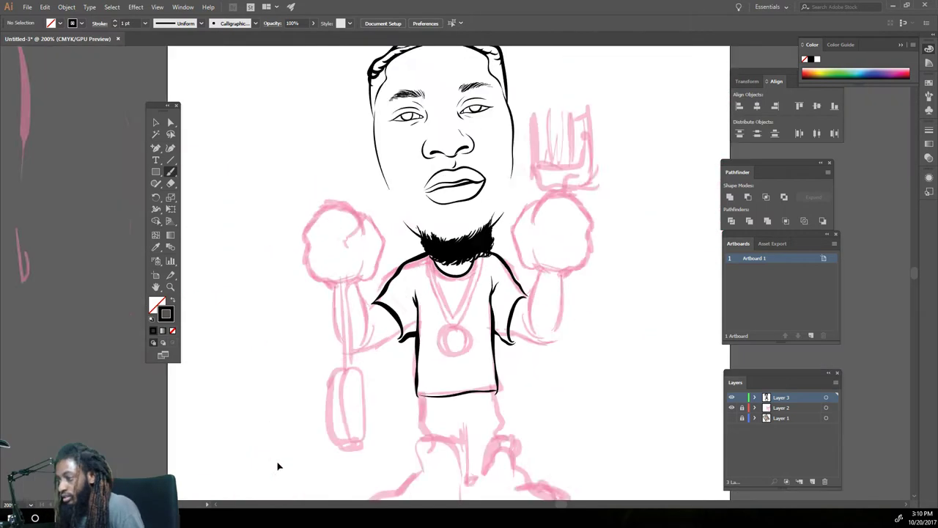
{"action": "key", "text": "ctrl+plus"}
{"action": "key", "text": "ctrl+plus"}
{"action": "key", "text": "ctrl+plus"}
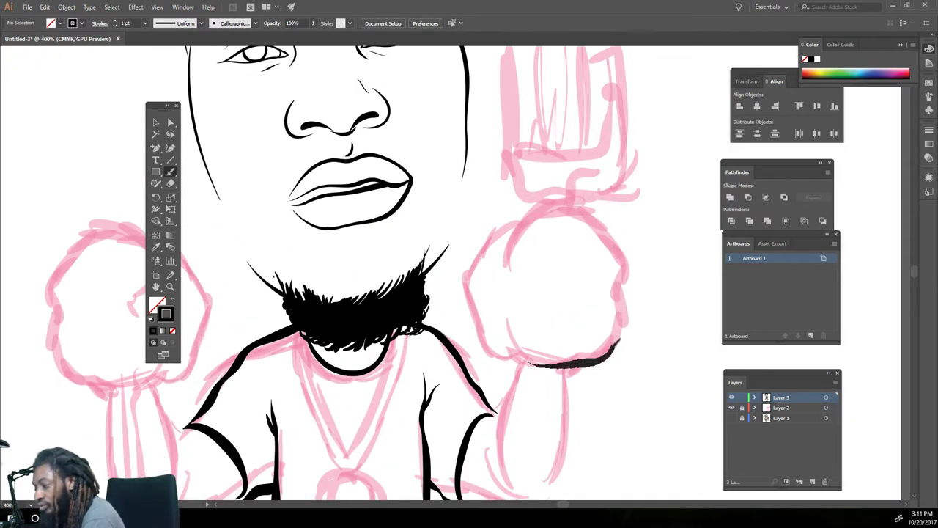
Brush the fist's outline and the finger lines across it, joining its left side to the top
{"action": "mouse_move", "coordinate": [622, 279]}
{"action": "left_mouse_down"}
{"action": "mouse_move", "coordinate": [561, 200]}
{"action": "mouse_move", "coordinate": [504, 239]}
{"action": "left_mouse_up"}
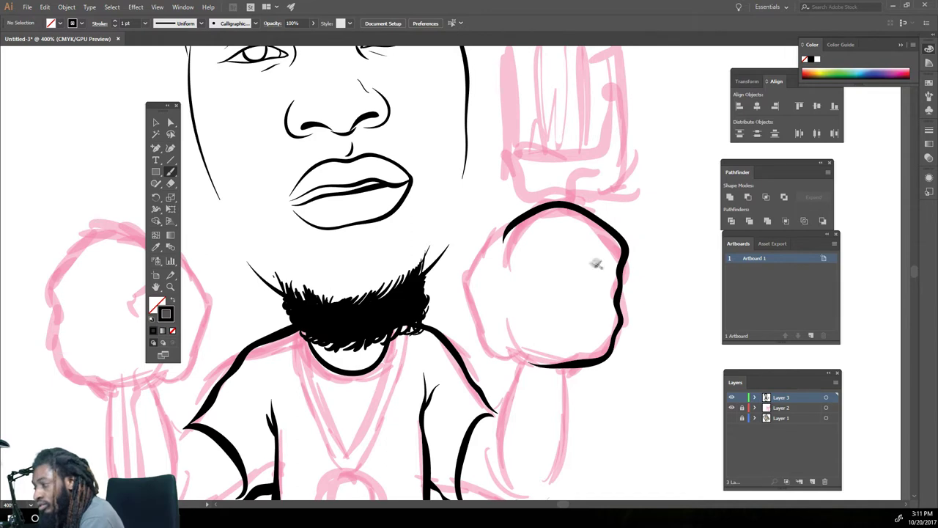
{"action": "mouse_move", "coordinate": [504, 274]}
{"action": "left_mouse_down"}
{"action": "mouse_move", "coordinate": [587, 299]}
{"action": "mouse_move", "coordinate": [566, 330]}
{"action": "mouse_move", "coordinate": [503, 302]}
{"action": "left_mouse_up"}
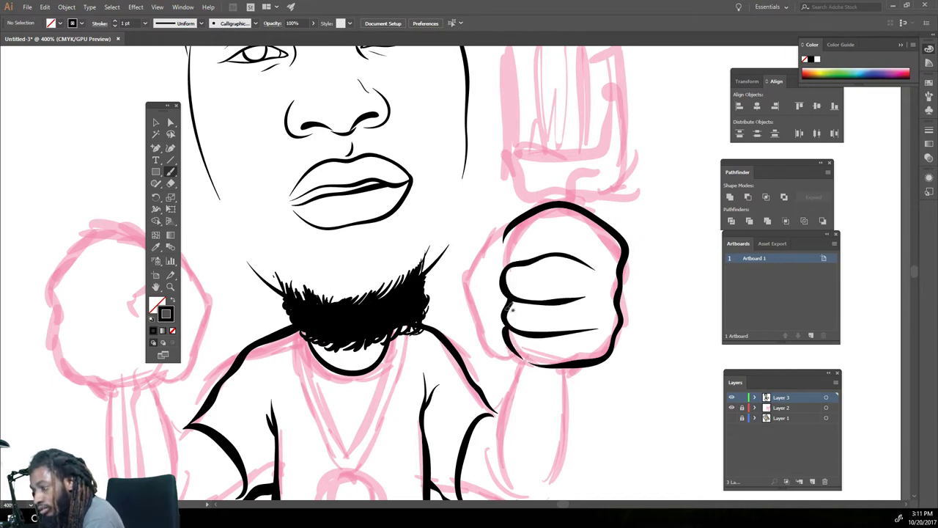
{"action": "mouse_move", "coordinate": [475, 280]}
{"action": "left_mouse_down"}
{"action": "mouse_move", "coordinate": [506, 212]}
{"action": "mouse_move", "coordinate": [556, 202]}
{"action": "left_mouse_up"}
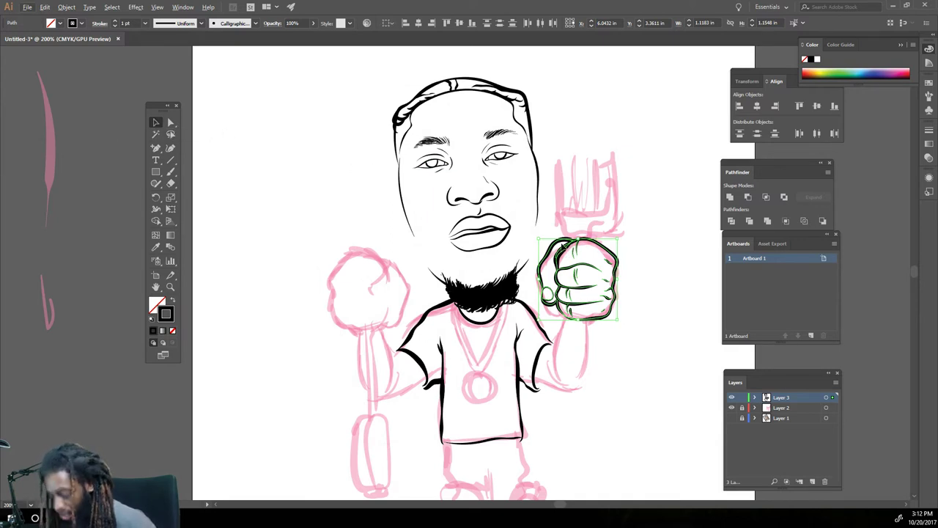
Alt-drag a copy of the fist onto the left hand, reflect it vertically, and nudge it into place
{"action": "left_click_drag", "start_coordinate": [572, 248], "coordinate": [369, 257]}
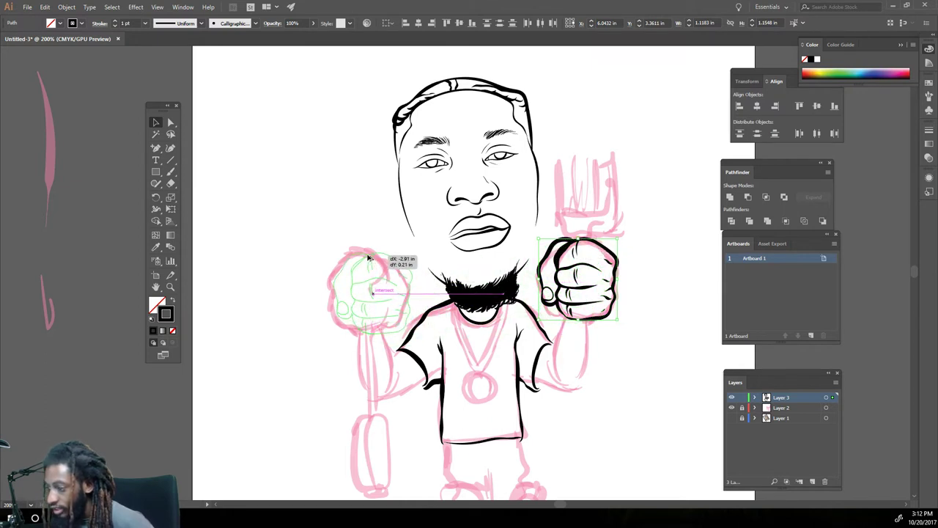
{"action": "left_click_drag", "start_coordinate": [369, 257], "coordinate": [364, 255]}
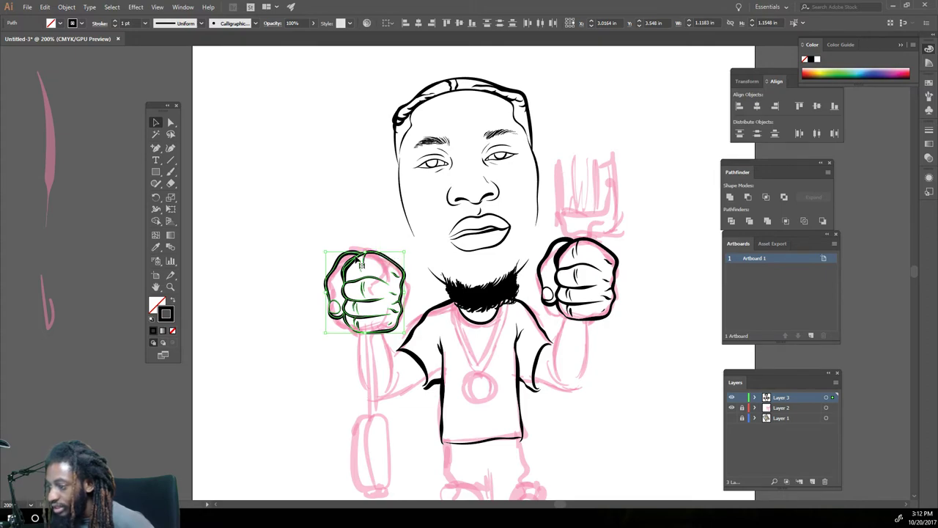
{"action": "right_click", "coordinate": [358, 258]}
{"action": "mouse_move", "coordinate": [490, 364]}
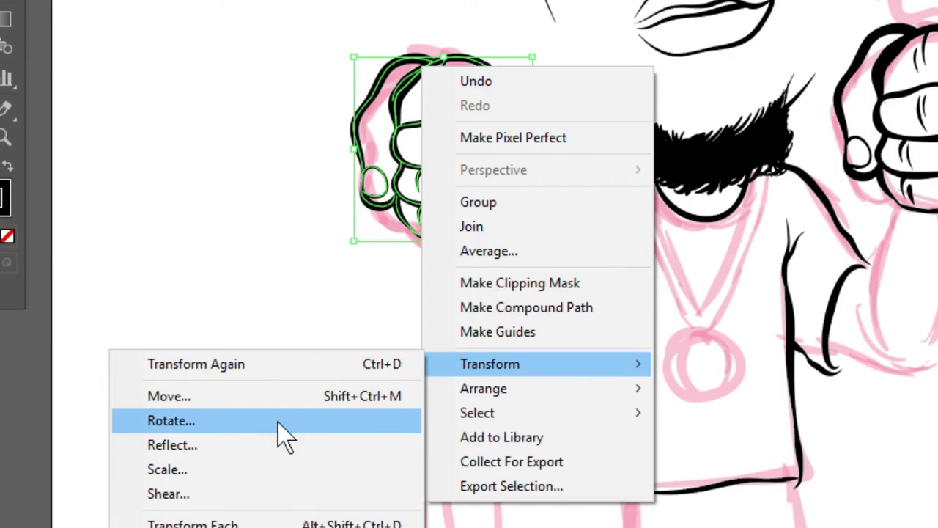
{"action": "left_click", "coordinate": [233, 447]}
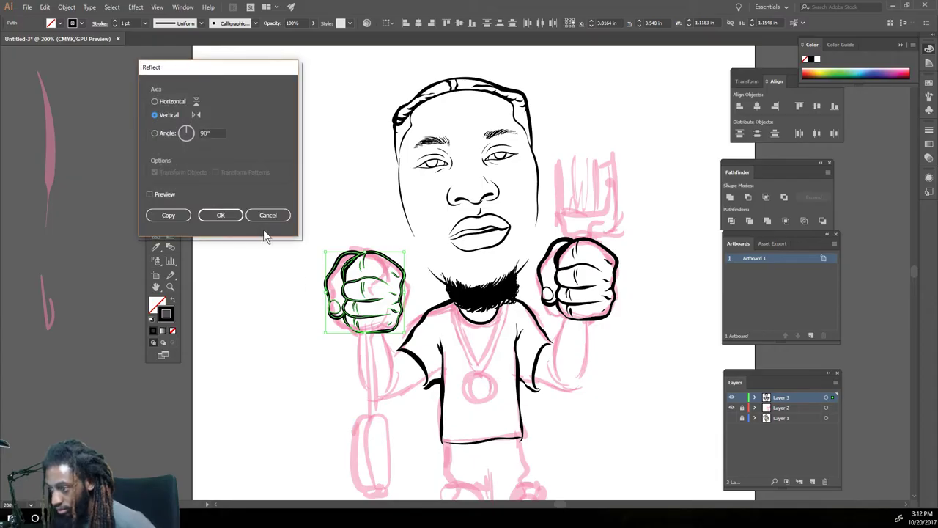
{"action": "left_click", "coordinate": [217, 217]}
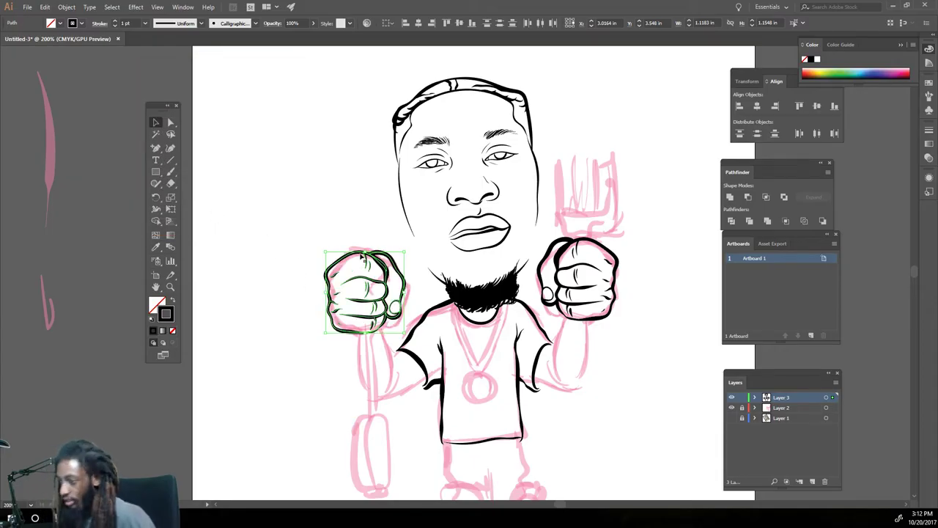
{"action": "left_click_drag", "start_coordinate": [355, 257], "coordinate": [363, 256]}
{"action": "left_click", "coordinate": [320, 333]}
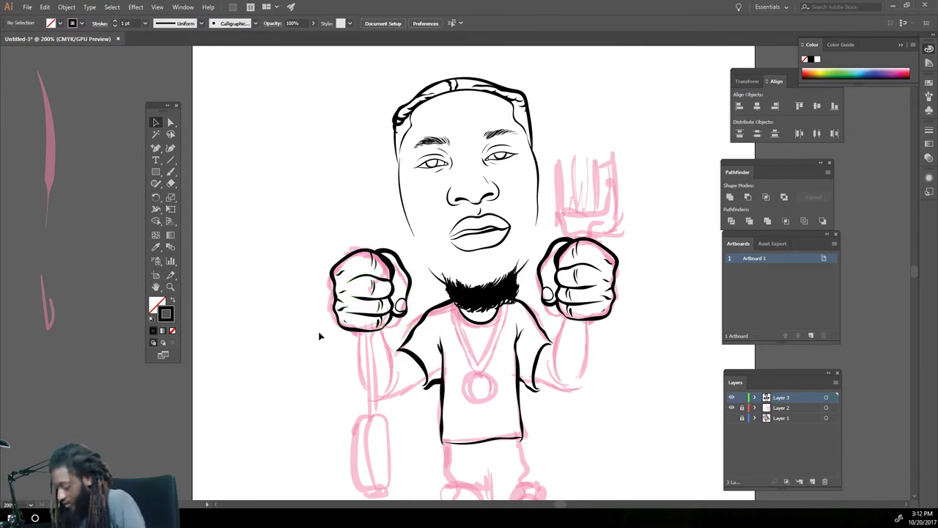
{"action": "key", "text": "ctrl+minus"}
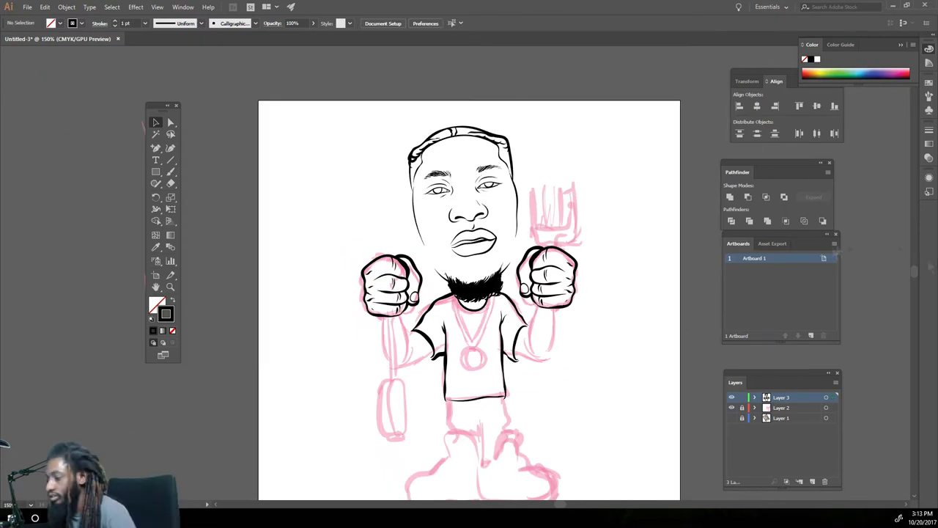
Trace the arm below the fist and ink the shoe's top edge, tongue outline and creases
{"action": "key", "text": "ctrl+plus"}
{"action": "key", "text": "ctrl+plus"}
{"action": "key", "text": "ctrl+plus"}
{"action": "key", "text": "b"}
{"action": "mouse_move", "coordinate": [527, 389]}
{"action": "left_mouse_down"}
{"action": "mouse_move", "coordinate": [550, 287]}
{"action": "mouse_move", "coordinate": [579, 420]}
{"action": "left_mouse_up"}
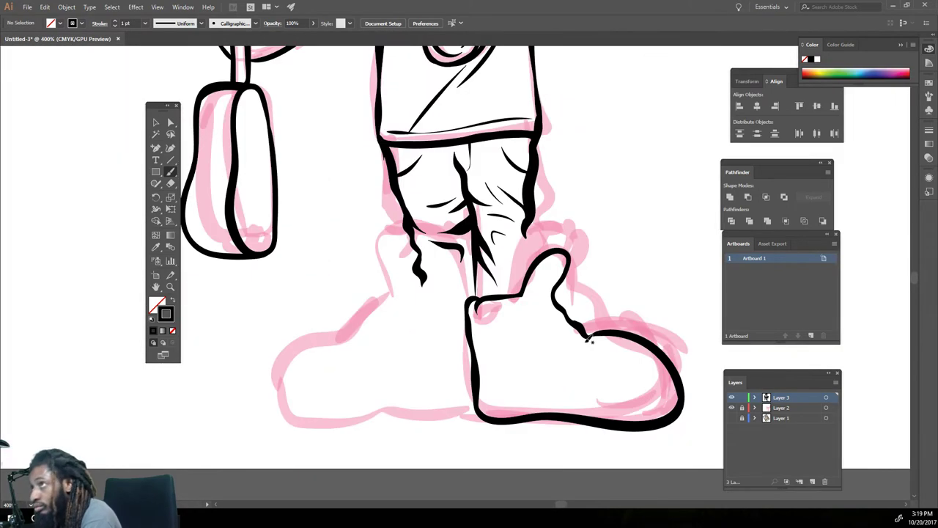
{"action": "left_click_drag", "start_coordinate": [478, 359], "coordinate": [477, 359]}
{"action": "mouse_move", "coordinate": [513, 317]}
{"action": "left_mouse_down"}
{"action": "mouse_move", "coordinate": [529, 285]}
{"action": "mouse_move", "coordinate": [563, 331]}
{"action": "left_mouse_up"}
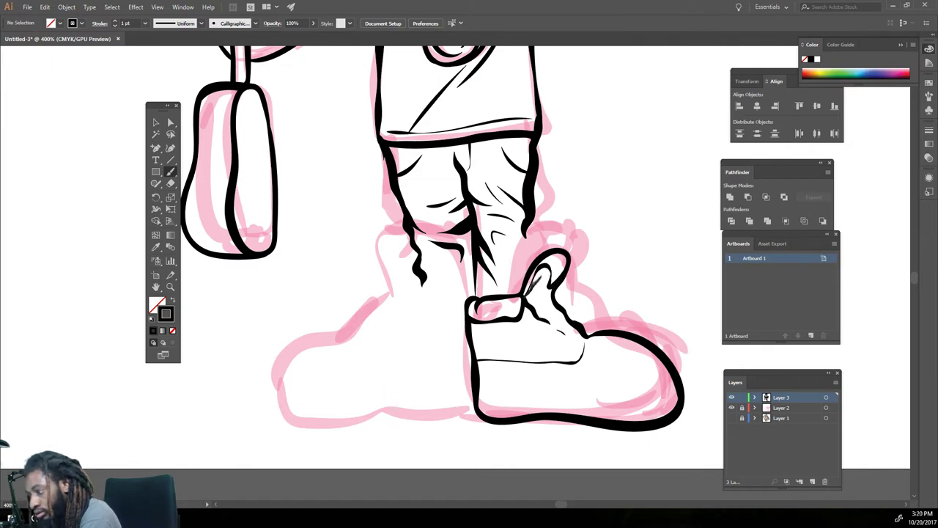
{"action": "left_click_drag", "start_coordinate": [543, 277], "coordinate": [537, 290]}
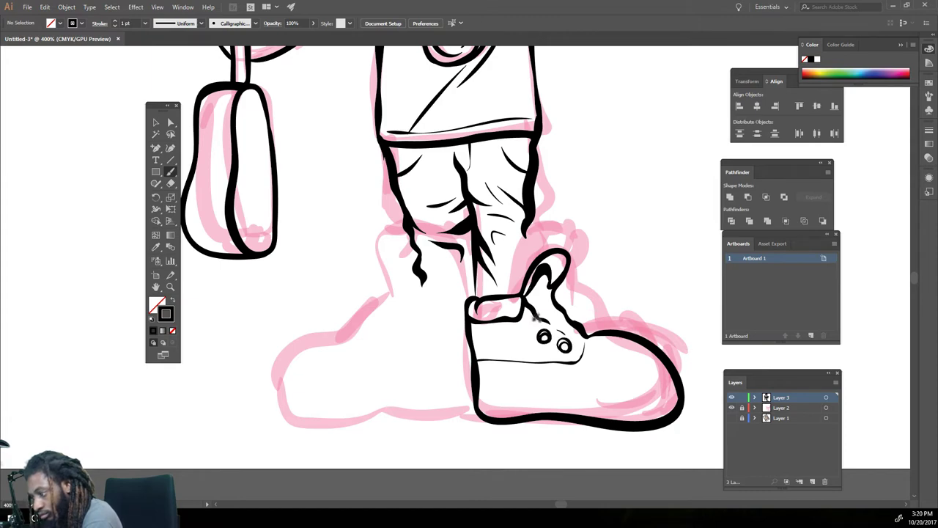
Raise the shoe's bottom curve slightly with the Selection tool
{"action": "scroll", "coordinate": [482, 450], "scroll_direction": "down", "scroll_amount": 1}
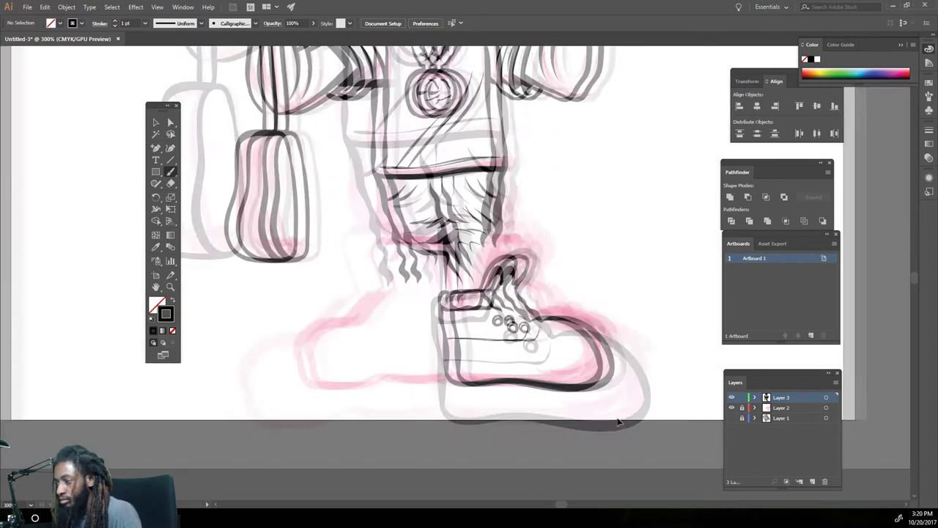
{"action": "scroll", "coordinate": [514, 440], "scroll_direction": "up", "scroll_amount": 1}
{"action": "key", "text": "v"}
{"action": "left_click", "coordinate": [594, 431]}
{"action": "mouse_move", "coordinate": [651, 429]}
{"action": "left_mouse_down"}
{"action": "mouse_move", "coordinate": [651, 416]}
{"action": "mouse_move", "coordinate": [459, 413]}
{"action": "left_mouse_up"}
{"action": "left_click", "coordinate": [653, 455]}
Extend the sole line along the bottom of the shoe
{"action": "left_click", "coordinate": [169, 168]}
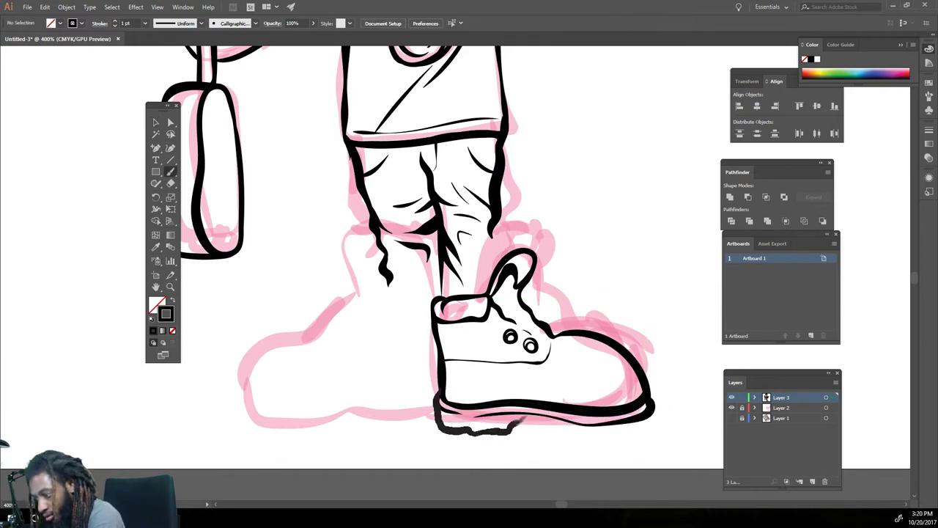
{"action": "left_click_drag", "start_coordinate": [517, 422], "coordinate": [648, 365]}
{"action": "scroll", "coordinate": [631, 396], "scroll_direction": "down", "scroll_amount": 1}
{"action": "scroll", "coordinate": [622, 412], "scroll_direction": "up", "scroll_amount": 1}
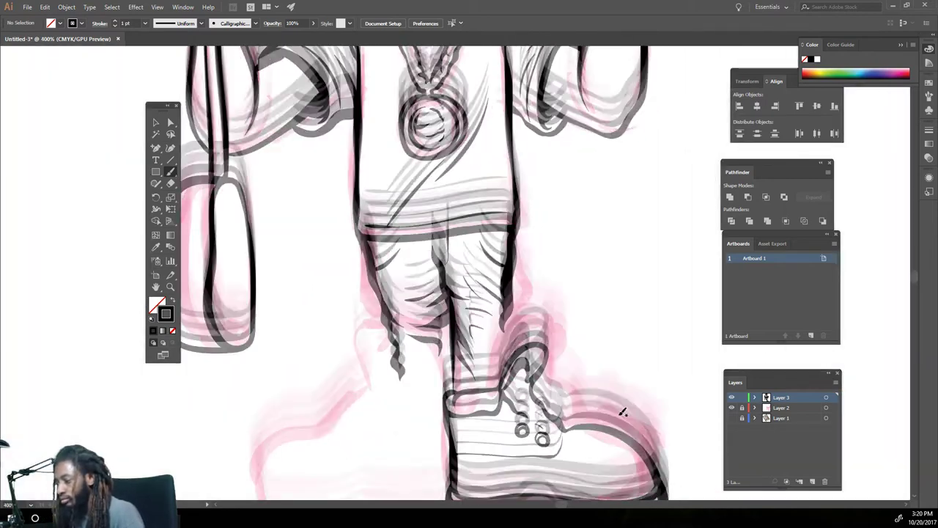
{"action": "scroll", "coordinate": [623, 412], "scroll_direction": "down", "scroll_amount": 3}
Draw looped shoelaces on the shoe, then select all of the shoe's strokes
{"action": "mouse_move", "coordinate": [585, 332]}
{"action": "left_mouse_down"}
{"action": "mouse_move", "coordinate": [521, 327]}
{"action": "mouse_move", "coordinate": [561, 312]}
{"action": "mouse_move", "coordinate": [518, 306]}
{"action": "mouse_move", "coordinate": [502, 330]}
{"action": "mouse_move", "coordinate": [579, 293]}
{"action": "left_mouse_up"}
{"action": "left_click_drag", "start_coordinate": [546, 323], "coordinate": [602, 304]}
{"action": "left_click_drag", "start_coordinate": [517, 323], "coordinate": [601, 312]}
{"action": "scroll", "coordinate": [513, 330], "scroll_direction": "down", "scroll_amount": 1}
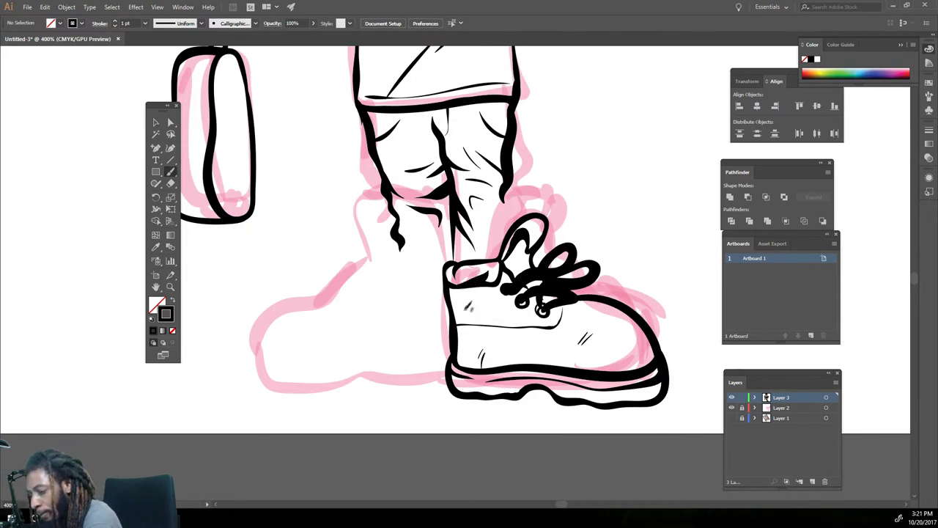
{"action": "key", "text": "v"}
{"action": "key", "text": "ctrl+a"}
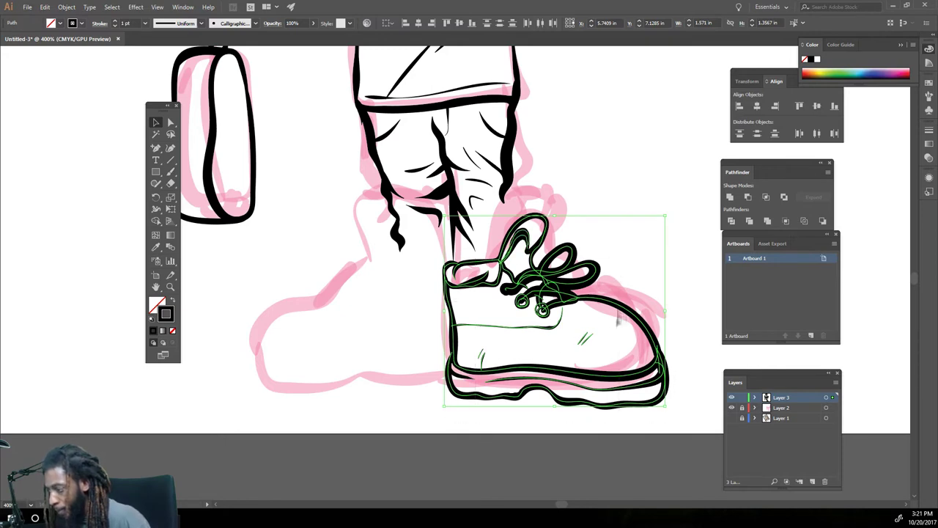
Duplicate the shoe to the left, mirror it, and position it beside the original
{"action": "left_click_drag", "start_coordinate": [561, 293], "coordinate": [387, 293]}
{"action": "right_click", "coordinate": [387, 293]}
{"action": "left_click", "coordinate": [281, 460]}
{"action": "key", "text": "Return"}
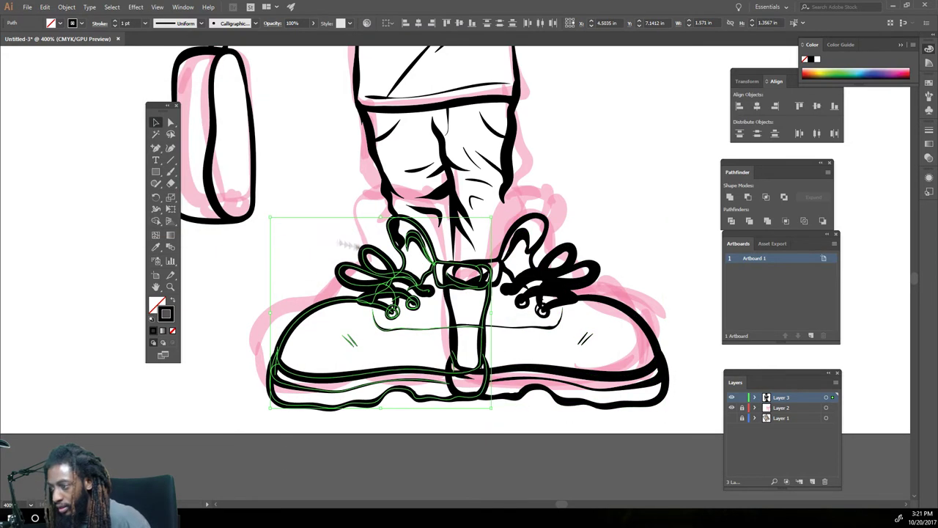
{"action": "left_click_drag", "start_coordinate": [461, 287], "coordinate": [417, 286]}
{"action": "left_click_drag", "start_coordinate": [376, 340], "coordinate": [358, 336]}
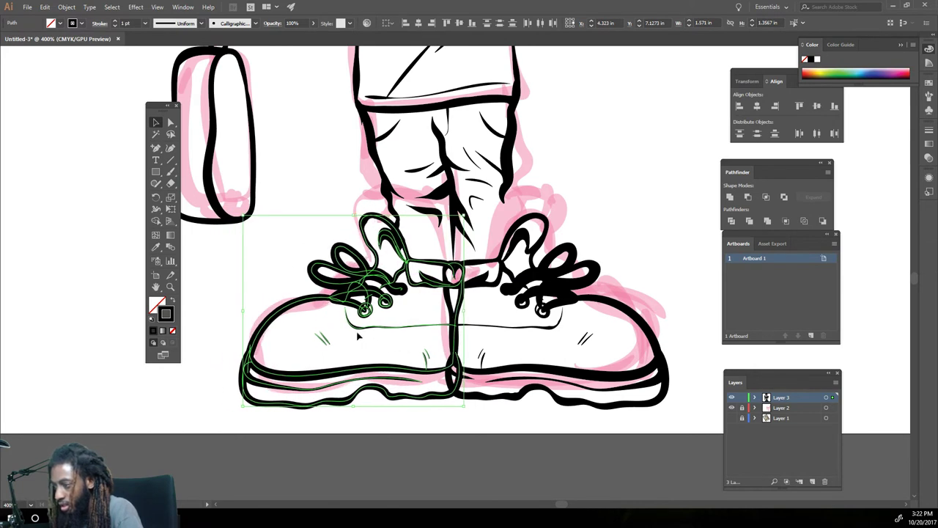
{"action": "left_click", "coordinate": [433, 420]}
Select all the artwork to check it, then zoom in and return to the Paintbrush
{"action": "scroll", "coordinate": [433, 415], "scroll_direction": "down", "scroll_amount": 5}
{"action": "scroll", "coordinate": [579, 327], "scroll_direction": "up", "scroll_amount": 3}
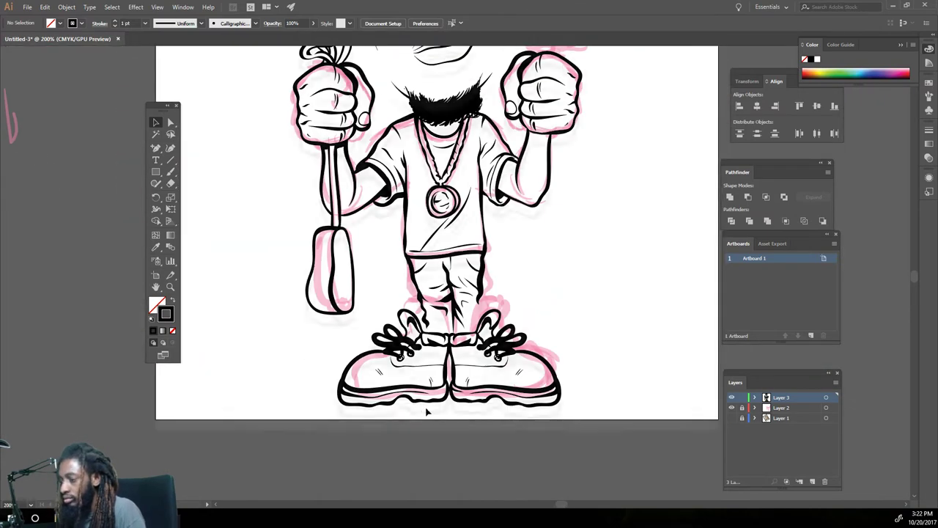
{"action": "key", "text": "ctrl+a"}
{"action": "left_click", "coordinate": [582, 413]}
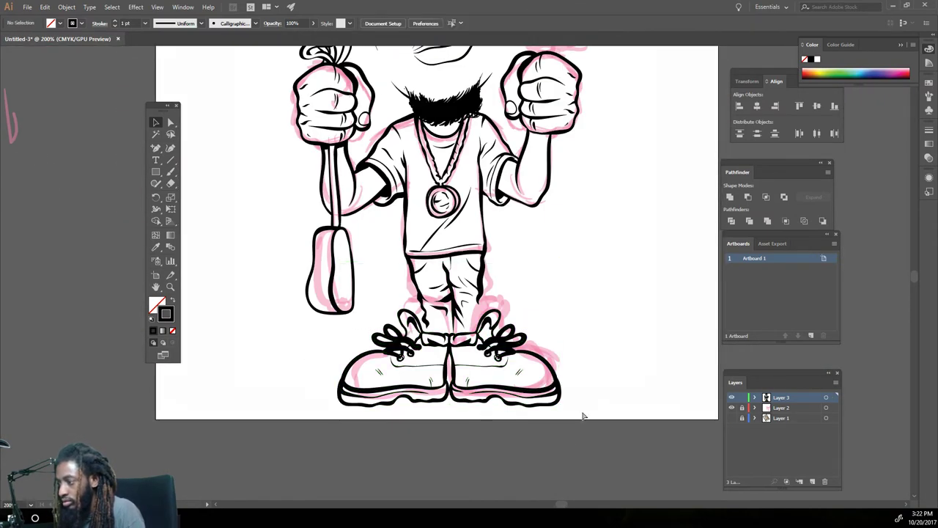
{"action": "key", "text": "ctrl+equal"}
{"action": "key", "text": "ctrl+equal"}
{"action": "key", "text": "ctrl+equal"}
{"action": "key", "text": "b"}
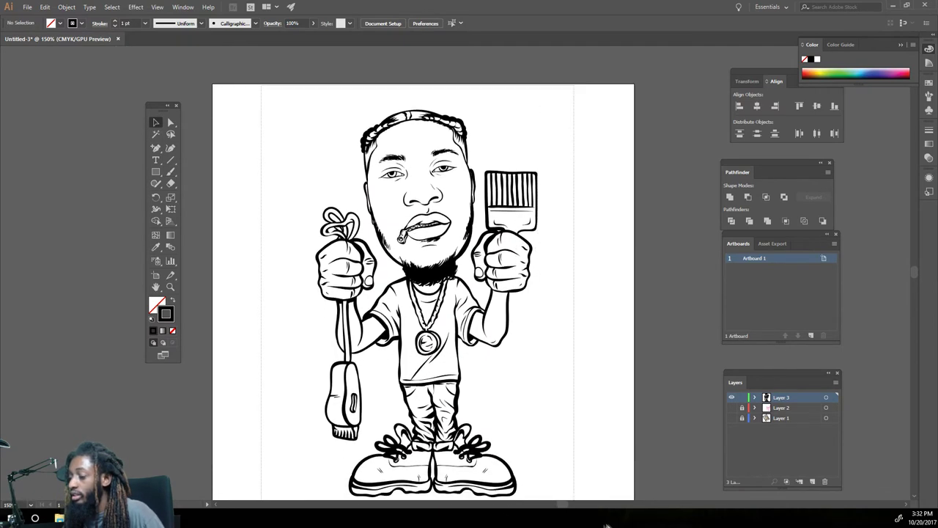
Expand the appearance of all the line art and unite it with Pathfinder
{"action": "key", "text": "ctrl+a"}
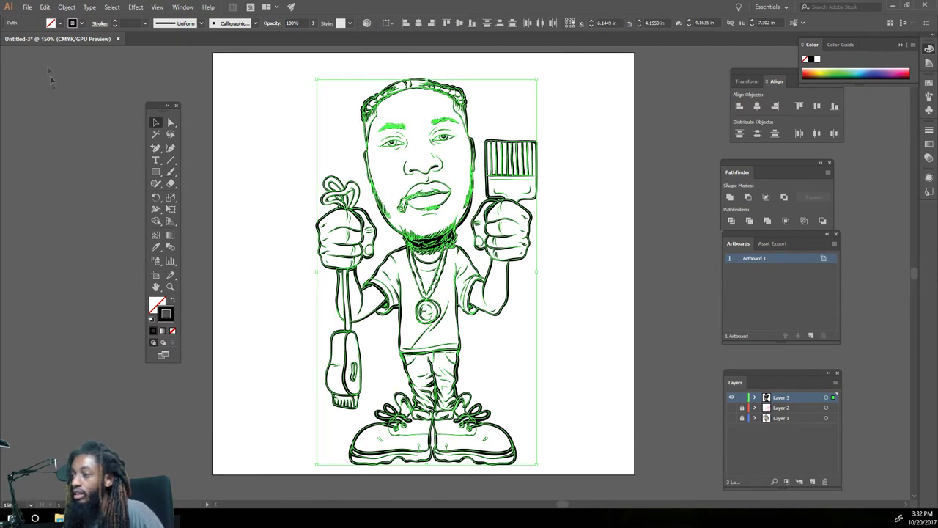
{"action": "left_click", "coordinate": [67, 6]}
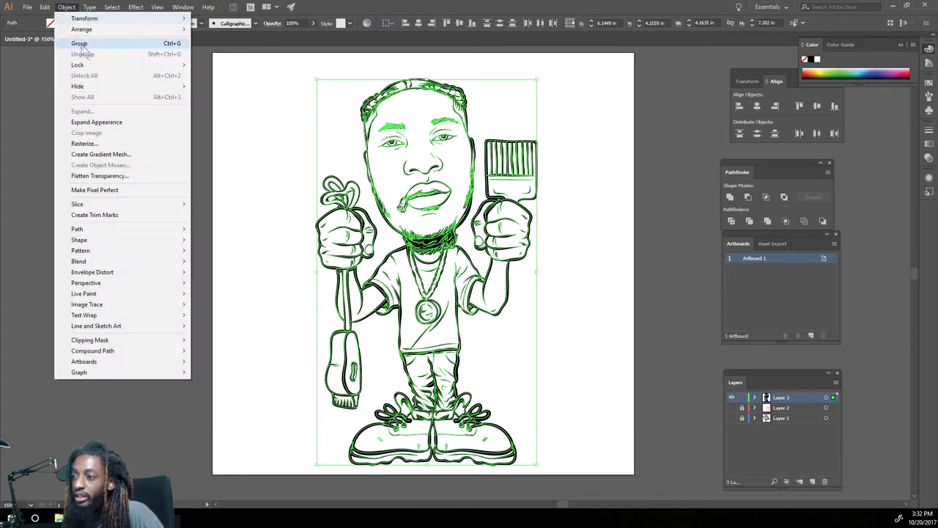
{"action": "left_click", "coordinate": [140, 121]}
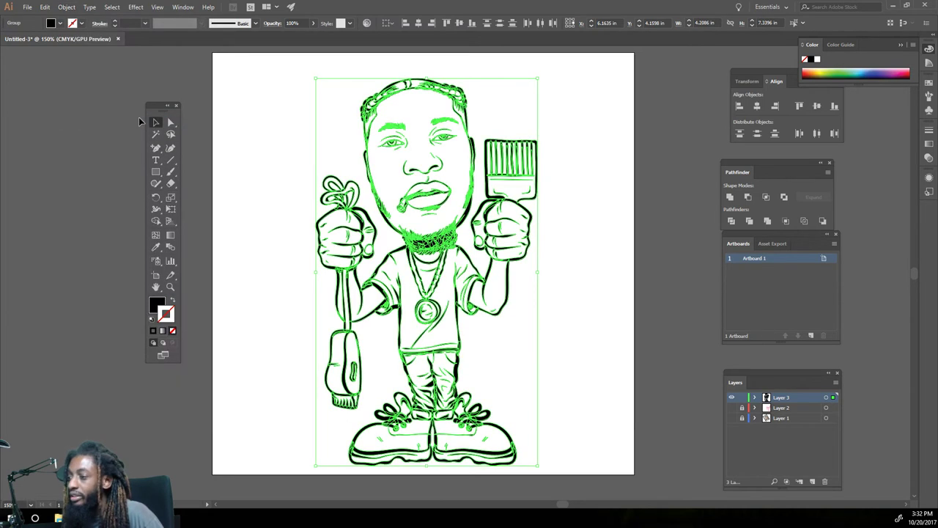
{"action": "left_click", "coordinate": [768, 221]}
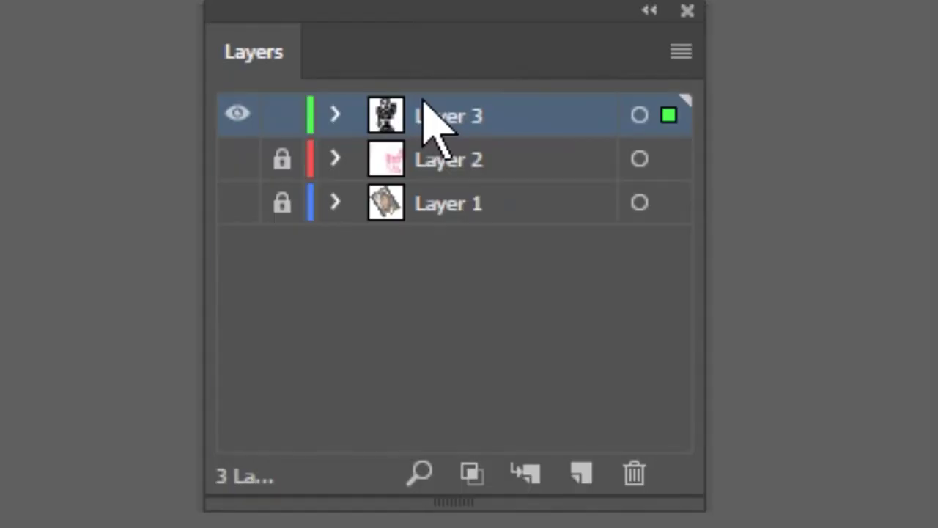
Duplicate Layer 3, lock the Layer 3 copy, and make Layer 3 active
{"action": "left_click_drag", "start_coordinate": [777, 398], "coordinate": [812, 478]}
{"action": "left_click_drag", "start_coordinate": [583, 454], "coordinate": [587, 485]}
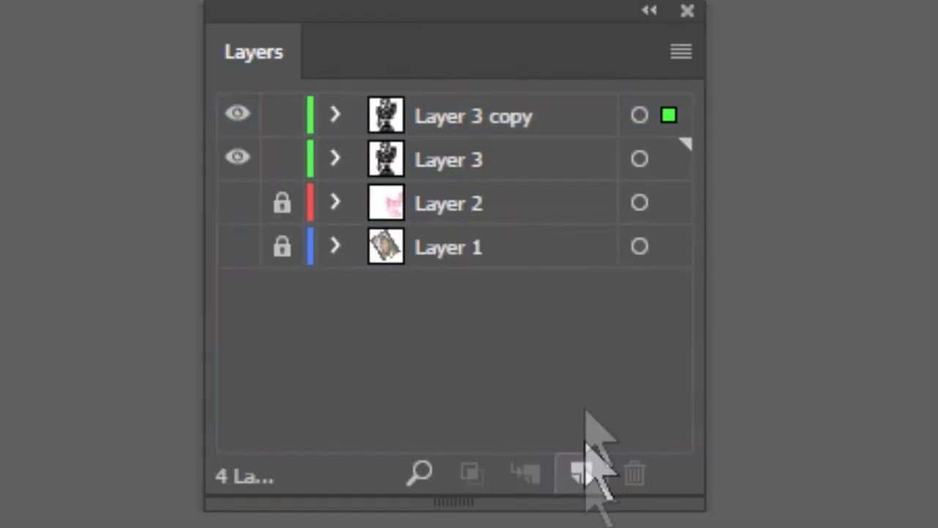
{"action": "left_click", "coordinate": [282, 116]}
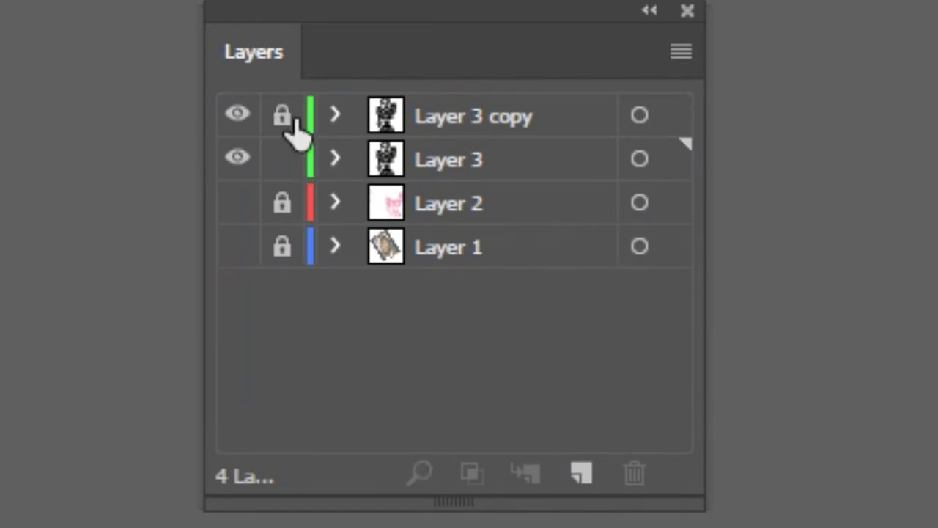
{"action": "left_click", "coordinate": [454, 163]}
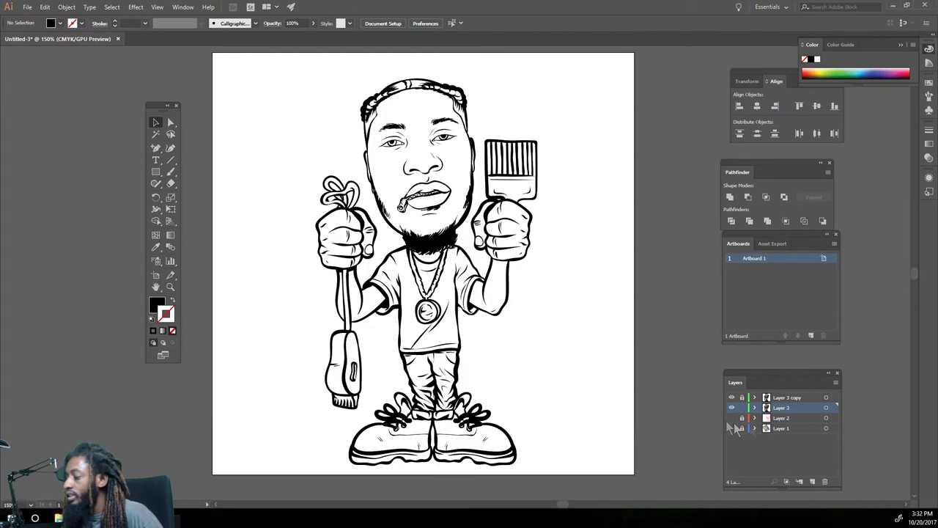
{"action": "double_click", "coordinate": [156, 306]}
Mix a tan skin-tone orange, E59A61, in the Color Picker and apply it as fill
{"action": "left_click", "coordinate": [275, 333]}
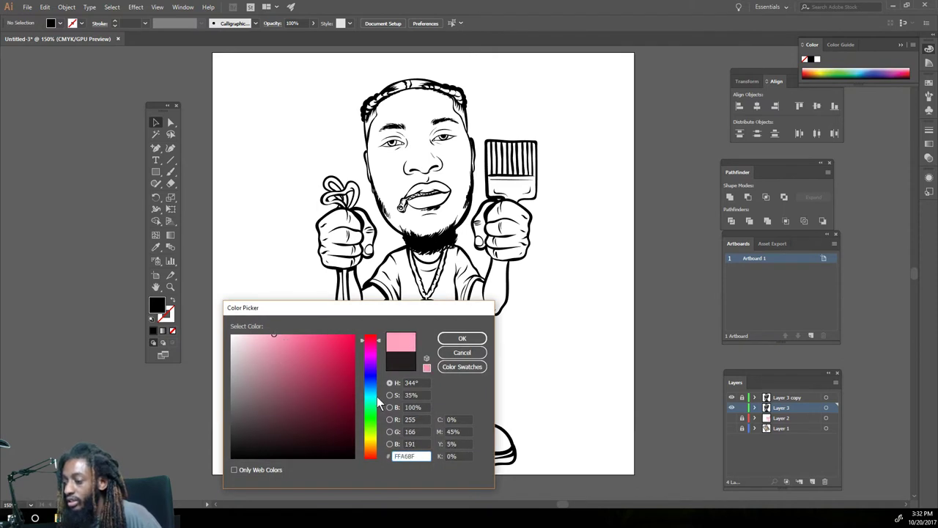
{"action": "left_click_drag", "start_coordinate": [379, 401], "coordinate": [377, 449]}
{"action": "left_click_drag", "start_coordinate": [333, 413], "coordinate": [293, 335]}
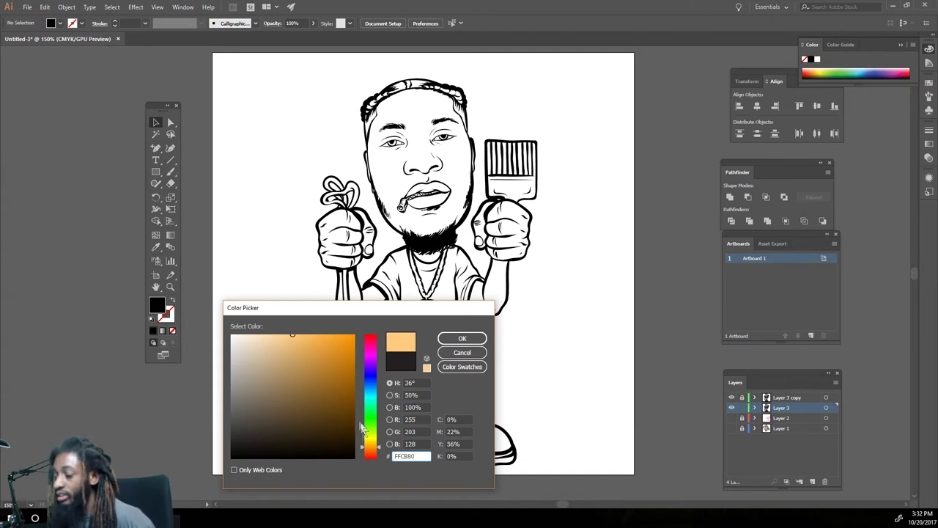
{"action": "left_click_drag", "start_coordinate": [369, 450], "coordinate": [368, 454]}
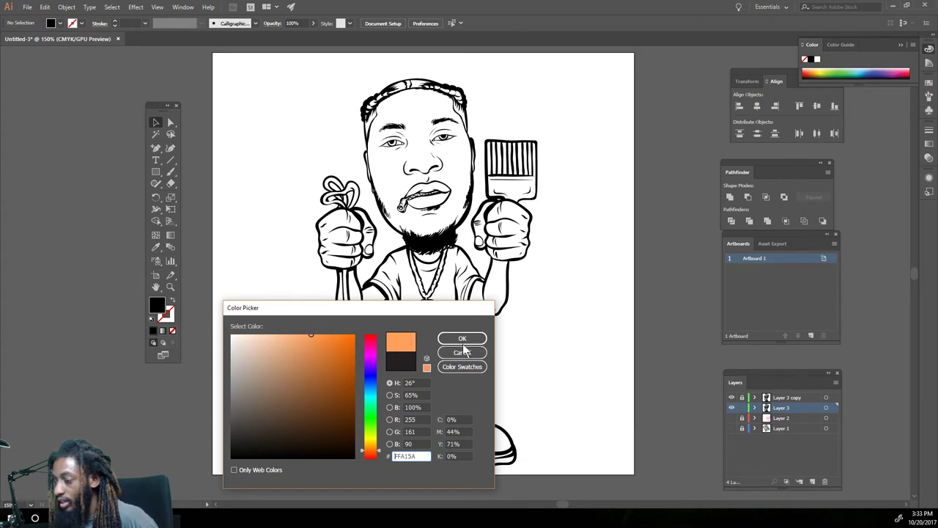
{"action": "left_click_drag", "start_coordinate": [319, 342], "coordinate": [300, 358]}
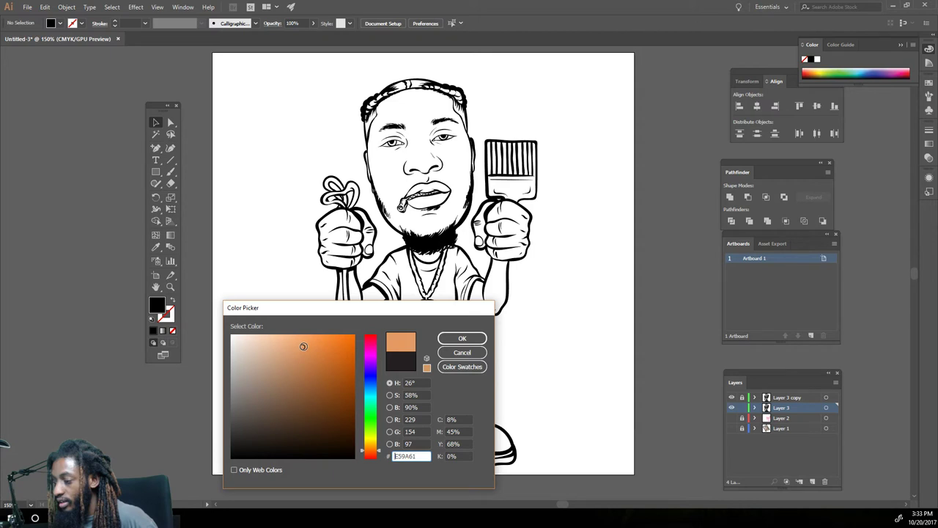
{"action": "left_click", "coordinate": [465, 339]}
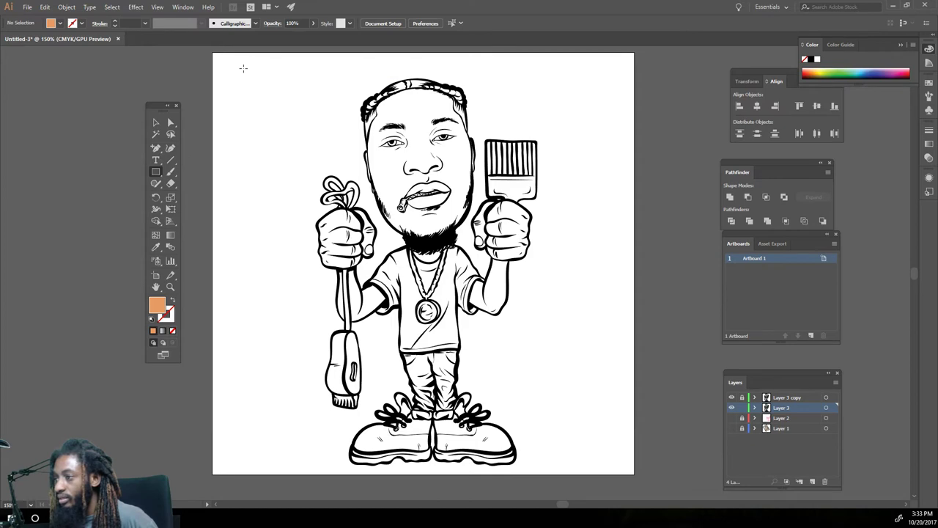
Draw a rectangle over the artboard, send it behind the line art, and Pathfinder-merge everything
{"action": "left_click_drag", "start_coordinate": [265, 71], "coordinate": [644, 462]}
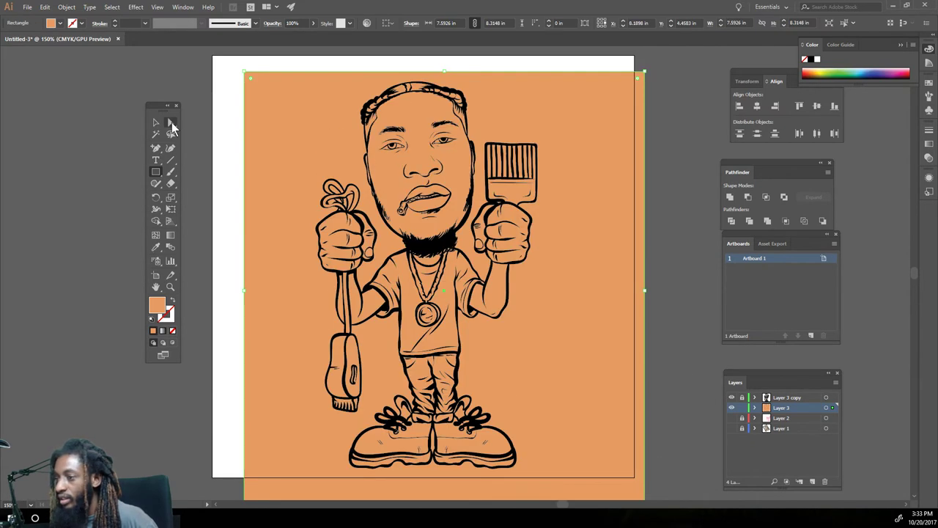
{"action": "left_click", "coordinate": [156, 123]}
{"action": "right_click", "coordinate": [294, 128]}
{"action": "mouse_move", "coordinate": [321, 276]}
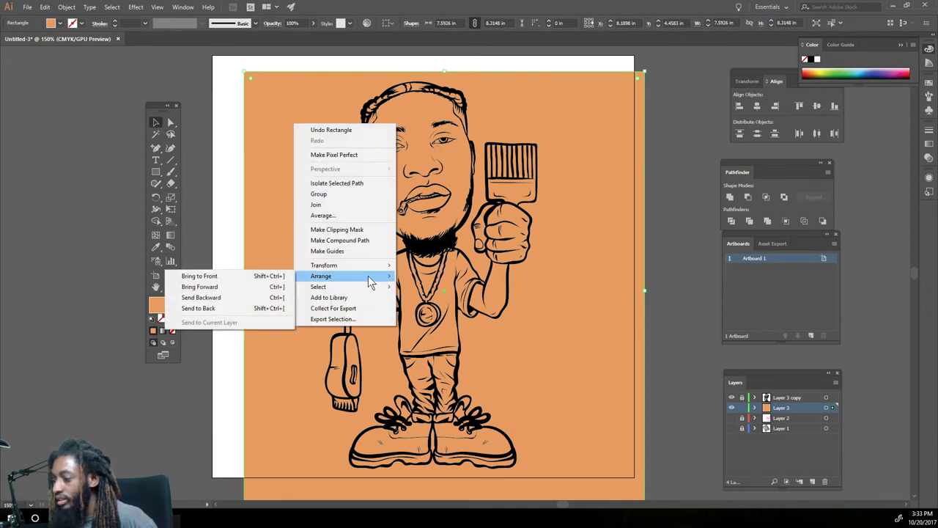
{"action": "left_click", "coordinate": [208, 310]}
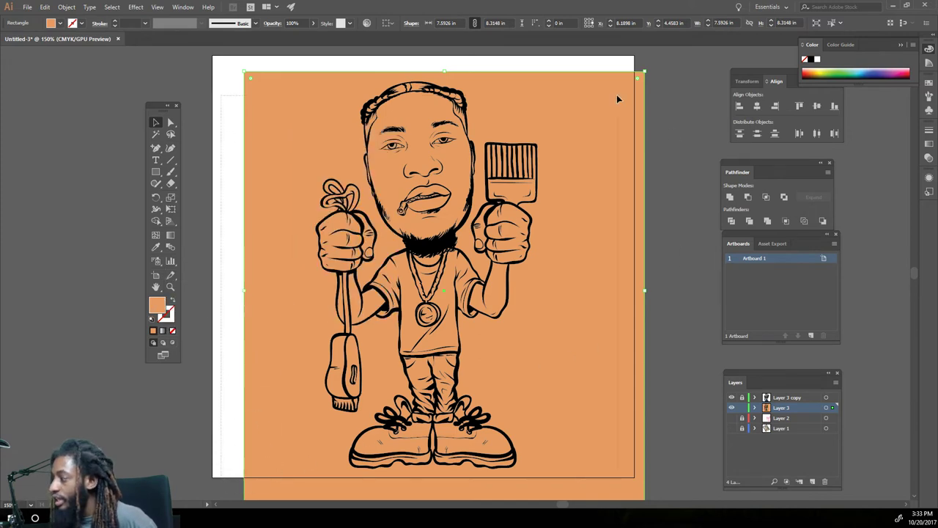
{"action": "key", "text": "ctrl+a"}
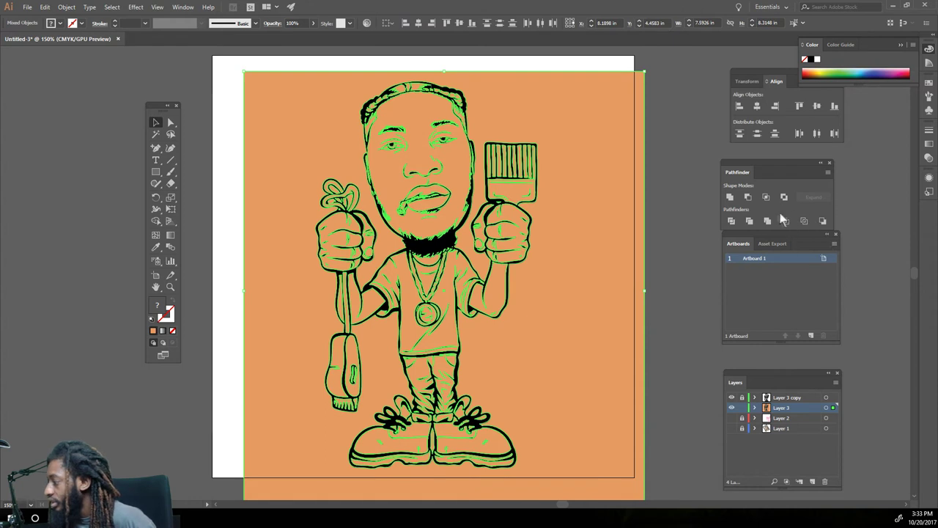
{"action": "left_click", "coordinate": [769, 221]}
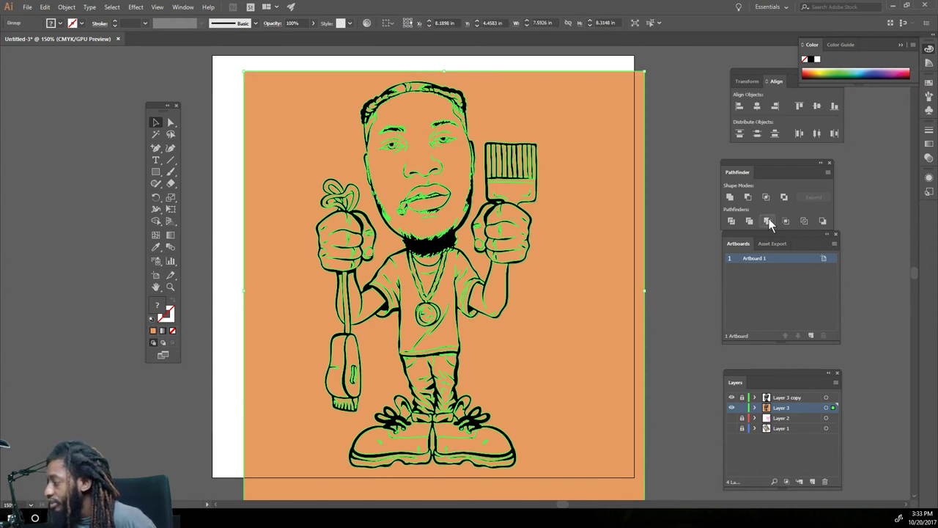
Isolate the merged group, delete the background piece around the figure, and select the shapes inside the eyes
{"action": "right_click", "coordinate": [606, 266]}
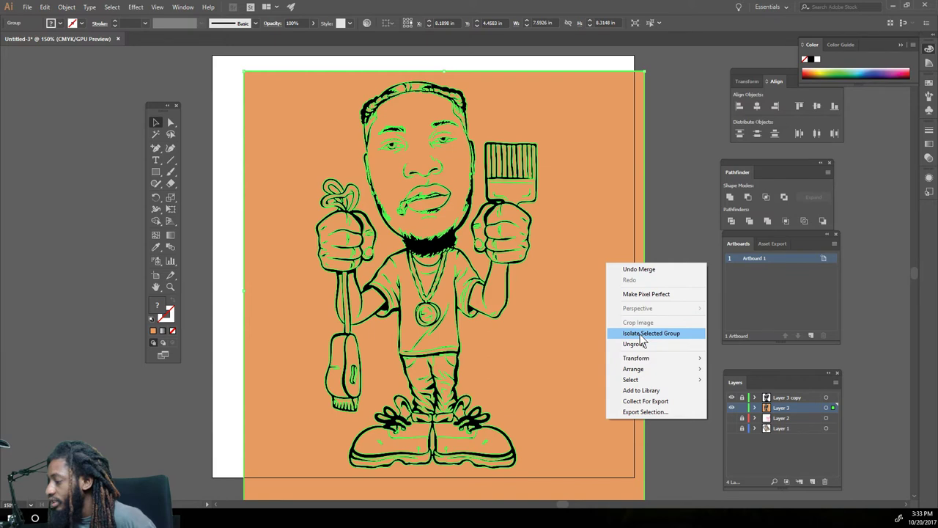
{"action": "left_click", "coordinate": [642, 333]}
{"action": "left_click", "coordinate": [601, 278]}
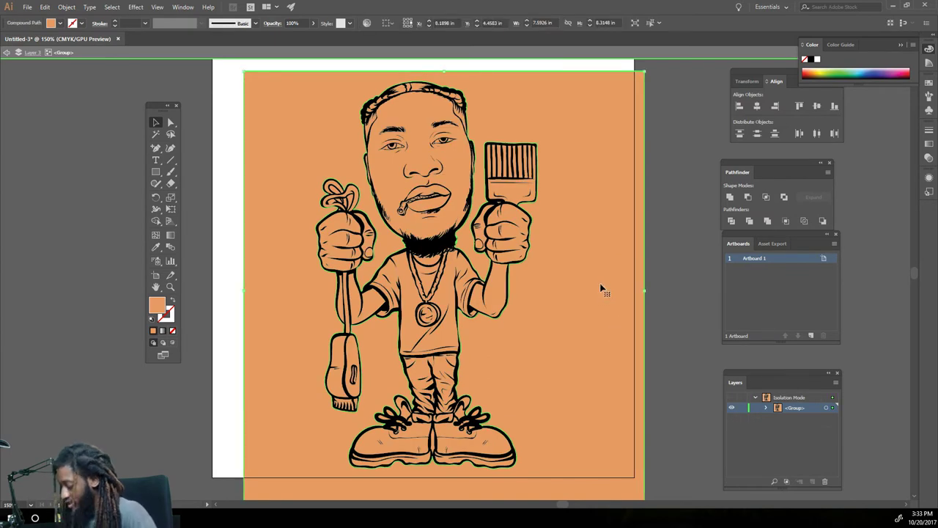
{"action": "key", "text": "Delete"}
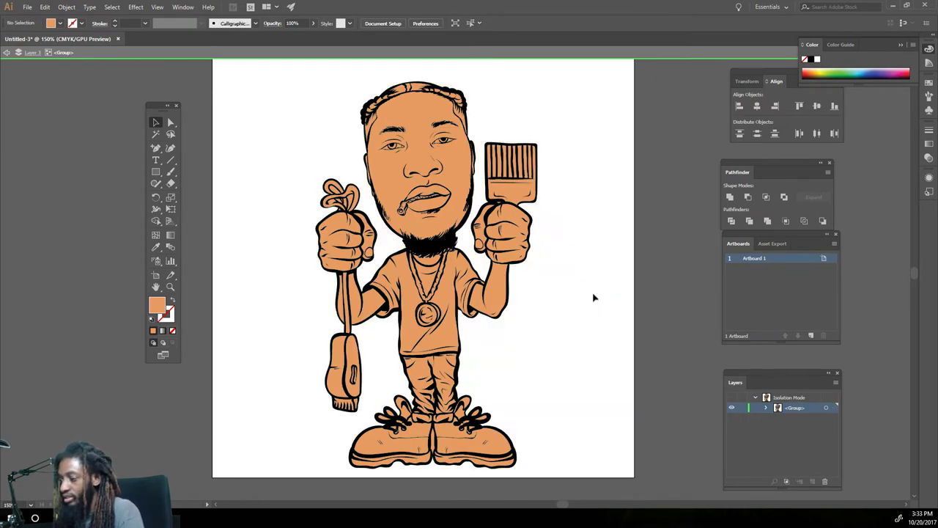
{"action": "key", "text": "ctrl+minus"}
{"action": "key", "text": "ctrl+plus"}
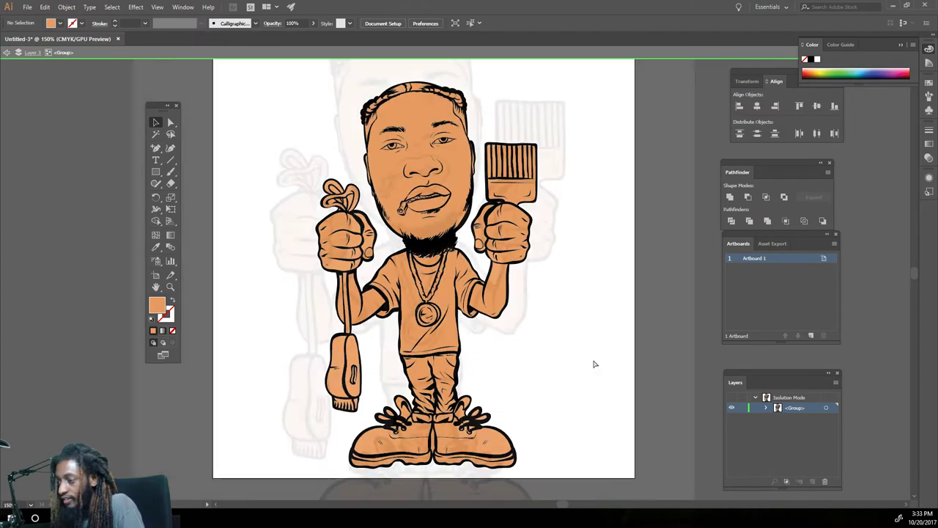
{"action": "key", "text": "ctrl+plus"}
{"action": "key", "text": "ctrl+plus"}
{"action": "key", "text": "ctrl+plus"}
{"action": "key", "text": "ctrl+plus"}
{"action": "key", "text": "ctrl+plus"}
{"action": "left_click", "coordinate": [323, 268]}
{"action": "left_click", "coordinate": [513, 246]}
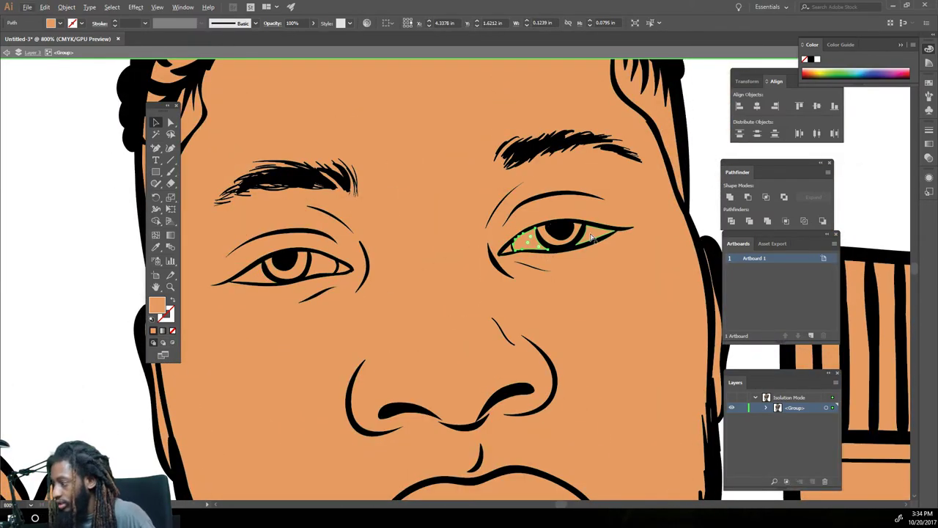
Fill both eye shapes with white (FFFFFF)
{"action": "left_click", "coordinate": [323, 265], "text": "shift"}
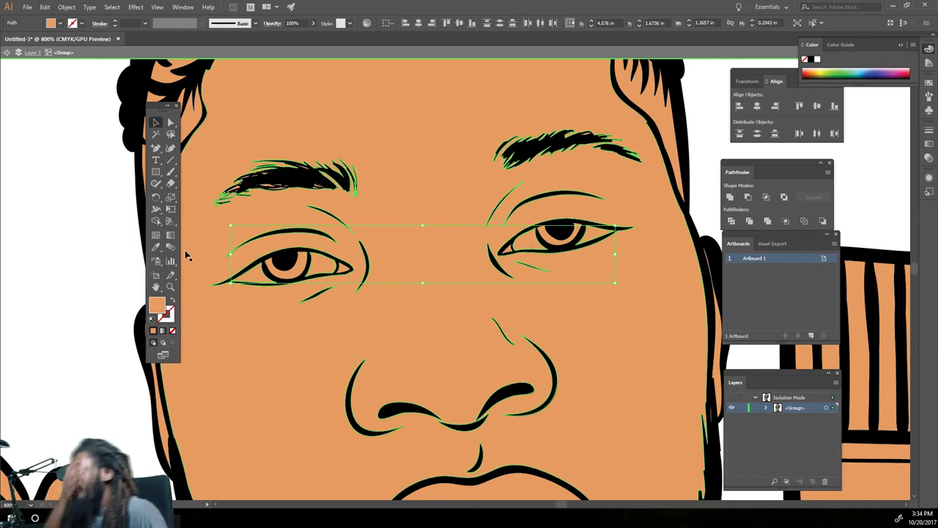
{"action": "double_click", "coordinate": [163, 316]}
{"action": "type", "text": "ffffff"}
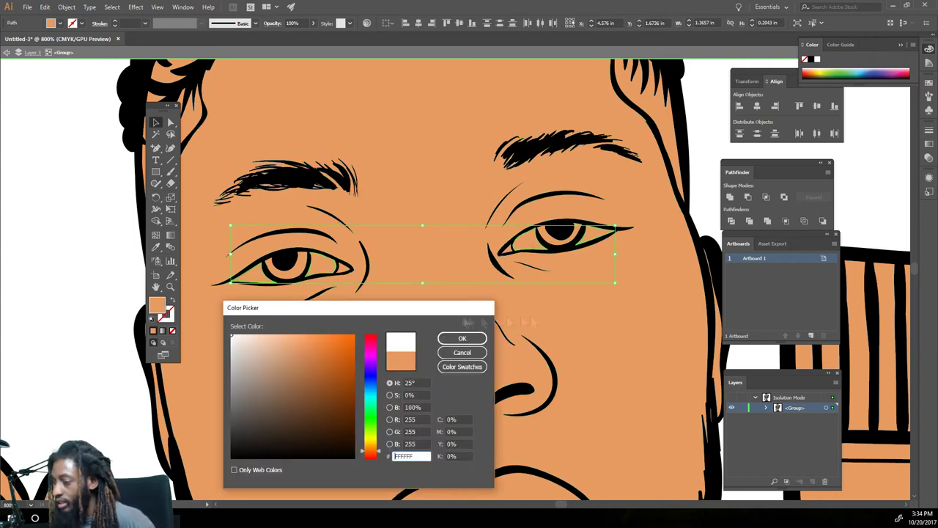
{"action": "key", "text": "Return"}
{"action": "key", "text": "ctrl+shift+a"}
{"action": "scroll", "coordinate": [296, 299], "scroll_direction": "up", "scroll_amount": 1}
Colour the irises brown
{"action": "left_click", "coordinate": [294, 297]}
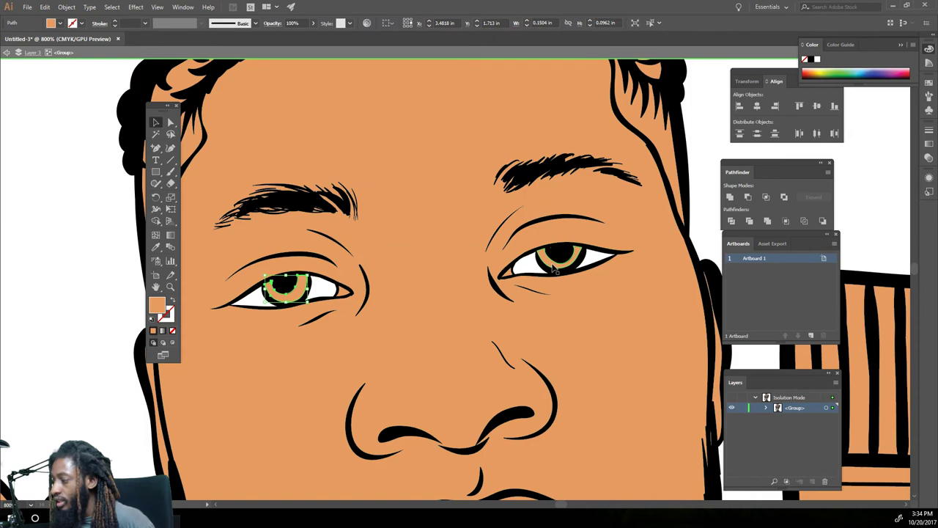
{"action": "double_click", "coordinate": [157, 305]}
{"action": "left_click", "coordinate": [335, 400]}
{"action": "left_click", "coordinate": [456, 339]}
{"action": "key", "text": "ctrl+shift+a"}
{"action": "scroll", "coordinate": [543, 339], "scroll_direction": "up", "scroll_amount": 3}
Fill the upper lip dark brown and the lower lip light peach
{"action": "scroll", "coordinate": [544, 339], "scroll_direction": "down", "scroll_amount": 5}
{"action": "scroll", "coordinate": [544, 339], "scroll_direction": "down", "scroll_amount": 5}
{"action": "left_click", "coordinate": [470, 300]}
{"action": "double_click", "coordinate": [157, 304]}
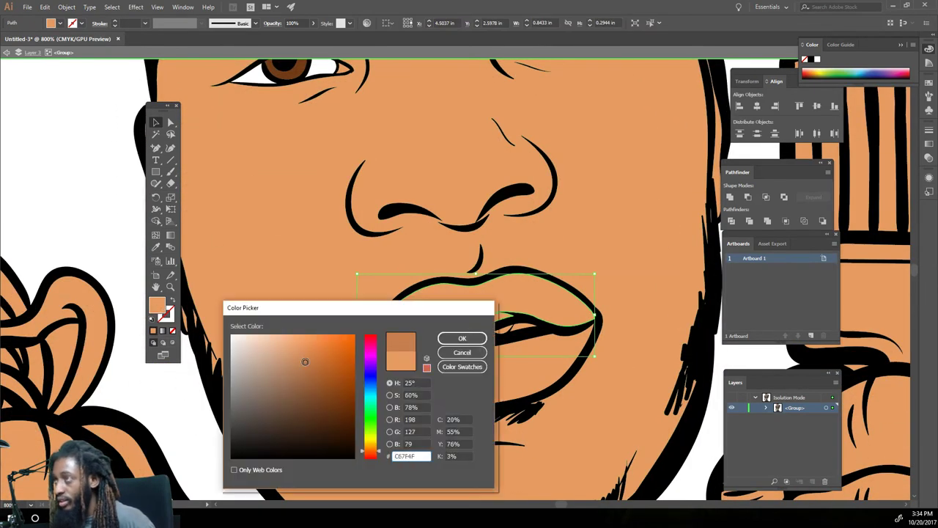
{"action": "left_click_drag", "start_coordinate": [369, 456], "coordinate": [369, 459]}
{"action": "left_click", "coordinate": [286, 367]}
{"action": "left_click", "coordinate": [463, 336]}
{"action": "left_click", "coordinate": [477, 359]}
{"action": "double_click", "coordinate": [157, 305]}
{"action": "left_click", "coordinate": [300, 344]}
{"action": "left_click", "coordinate": [457, 340]}
{"action": "left_click", "coordinate": [52, 189]}
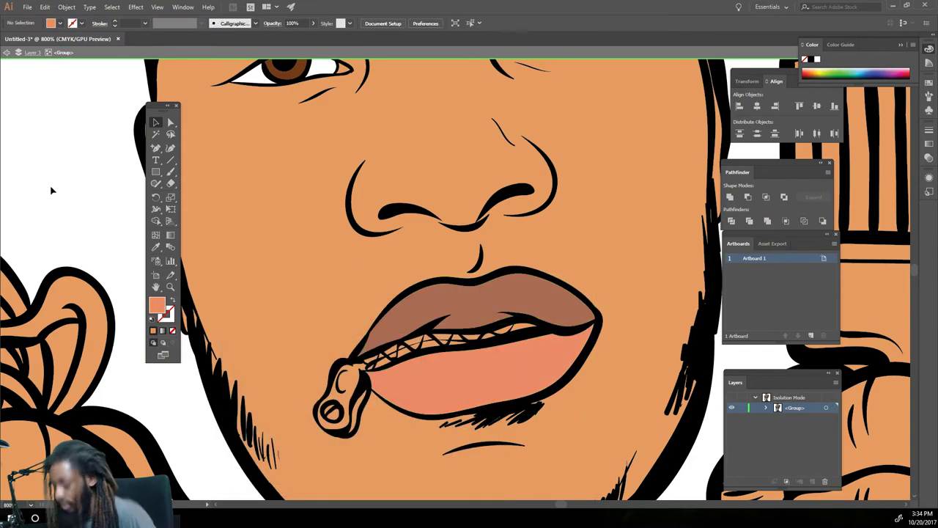
Fill the shirt with light grey
{"action": "key", "text": "ctrl+0"}
{"action": "scroll", "coordinate": [501, 284], "scroll_direction": "up", "scroll_amount": 3}
{"action": "left_click", "coordinate": [501, 284]}
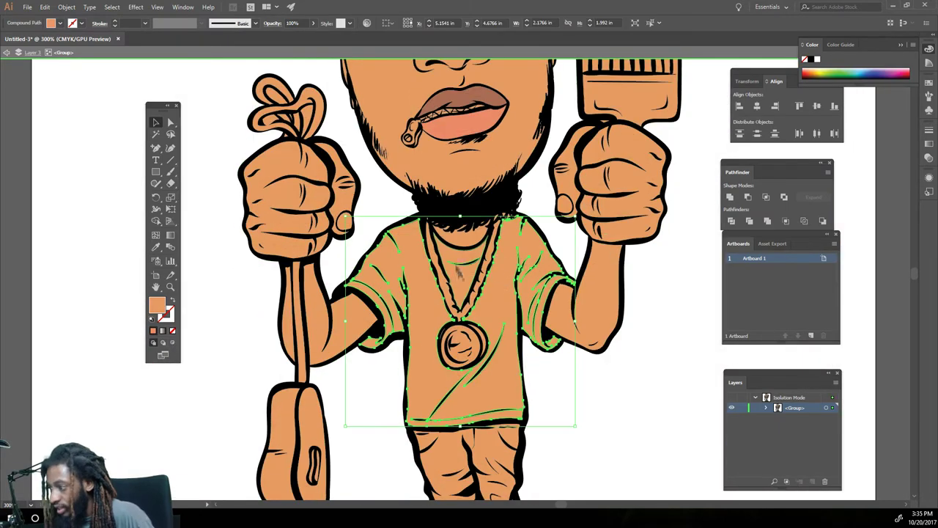
{"action": "double_click", "coordinate": [157, 305]}
{"action": "left_click", "coordinate": [234, 358]}
{"action": "left_click", "coordinate": [463, 338]}
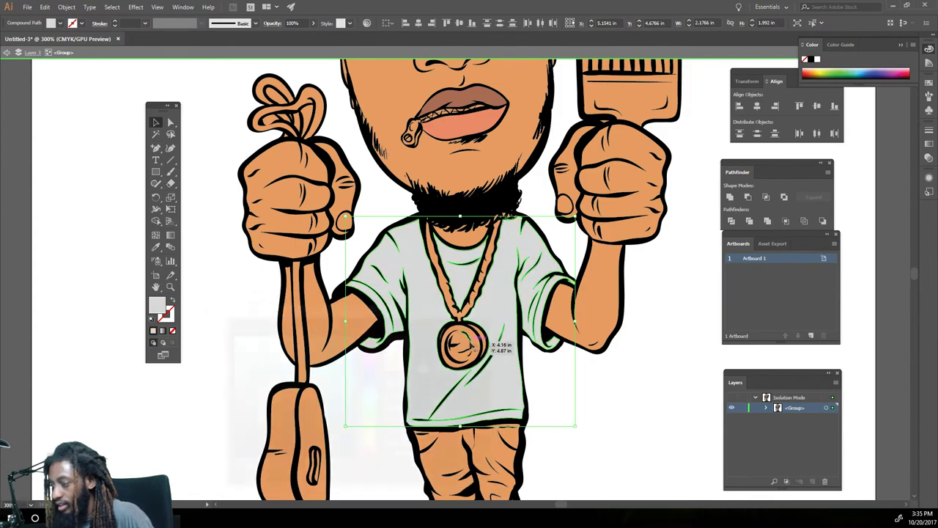
Fill the pants with a blue-grey shade
{"action": "scroll", "coordinate": [587, 400], "scroll_direction": "up", "scroll_amount": 3}
{"action": "scroll", "coordinate": [587, 400], "scroll_direction": "down", "scroll_amount": 6}
{"action": "left_click", "coordinate": [469, 338]}
{"action": "double_click", "coordinate": [157, 304]}
{"action": "left_click", "coordinate": [371, 392]}
{"action": "left_click", "coordinate": [269, 386]}
{"action": "left_click", "coordinate": [449, 337]}
Fill the boots with light orange
{"action": "scroll", "coordinate": [616, 343], "scroll_direction": "down", "scroll_amount": 2}
{"action": "key", "text": "i"}
{"action": "left_click", "coordinate": [445, 398]}
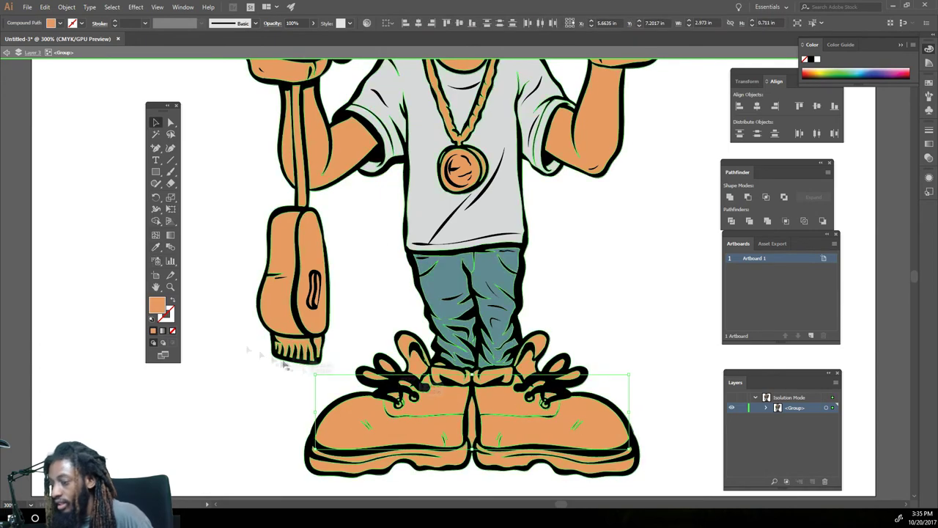
{"action": "double_click", "coordinate": [157, 305]}
{"action": "left_click", "coordinate": [307, 336]}
{"action": "left_click", "coordinate": [451, 343]}
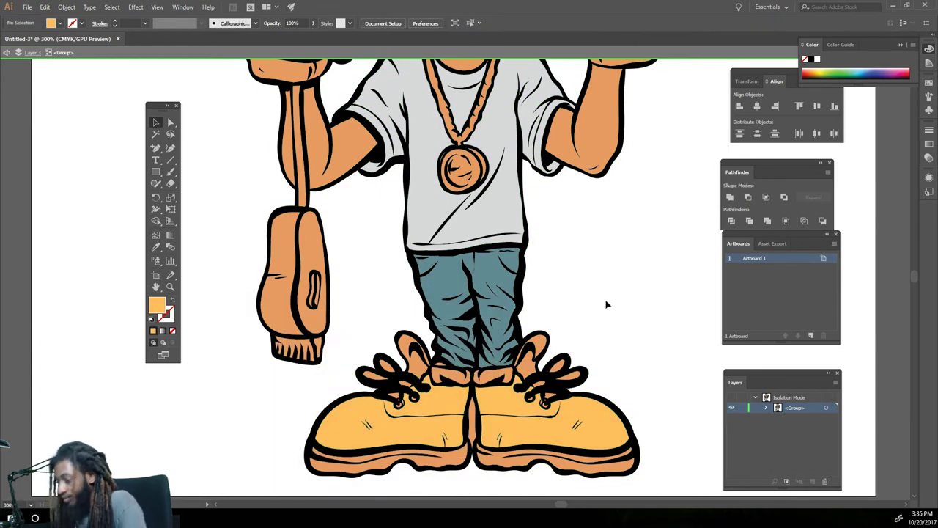
Expand the character group in Layers and isolate it again for editing
{"action": "scroll", "coordinate": [608, 303], "scroll_direction": "down", "scroll_amount": 3, "text": "alt"}
{"action": "scroll", "coordinate": [608, 304], "scroll_direction": "up", "scroll_amount": 4, "text": "alt"}
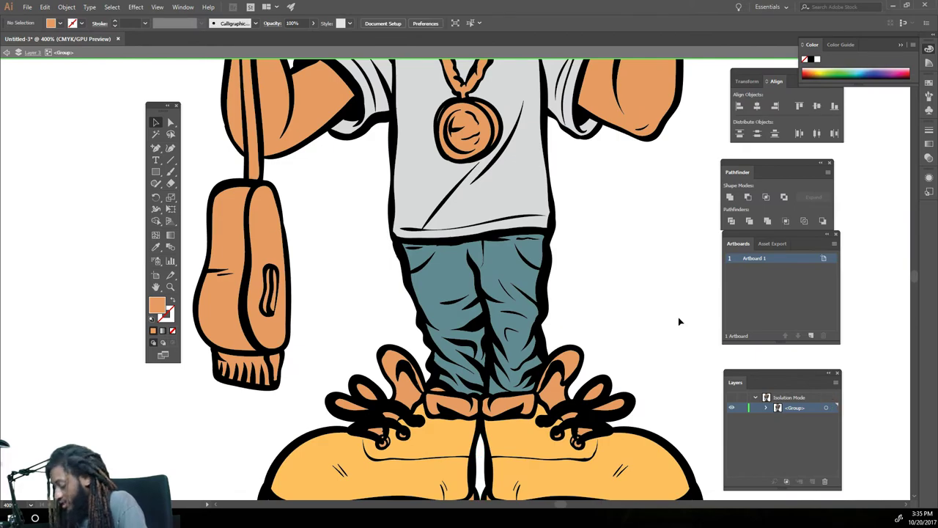
{"action": "scroll", "coordinate": [678, 317], "scroll_direction": "down", "scroll_amount": 4, "text": "alt"}
{"action": "scroll", "coordinate": [648, 331], "scroll_direction": "up", "scroll_amount": 4, "text": "alt"}
{"action": "scroll", "coordinate": [578, 364], "scroll_direction": "up", "scroll_amount": 3, "text": "alt"}
{"action": "key", "text": "Escape"}
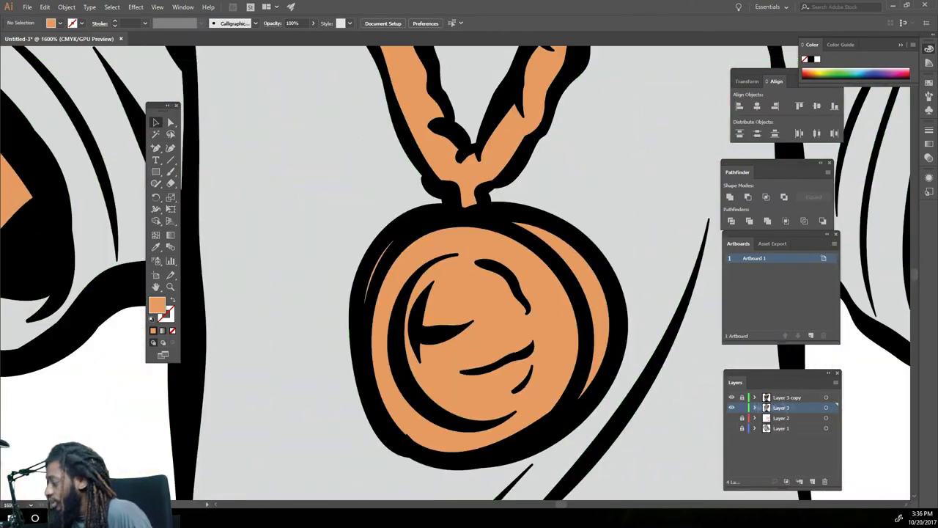
{"action": "left_click", "coordinate": [765, 416]}
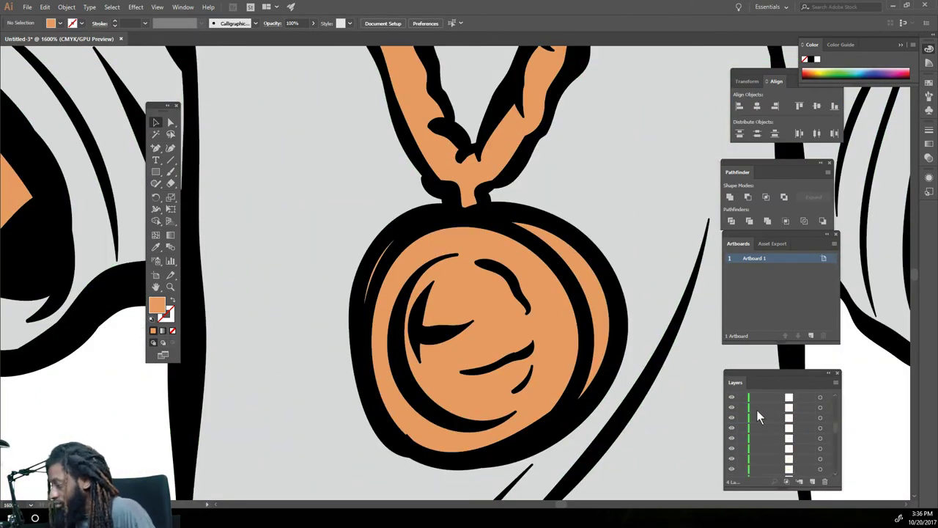
{"action": "scroll", "coordinate": [749, 438], "scroll_direction": "up", "scroll_amount": 2}
{"action": "scroll", "coordinate": [751, 429], "scroll_direction": "up", "scroll_amount": 2}
{"action": "scroll", "coordinate": [752, 381], "scroll_direction": "up", "scroll_amount": 2}
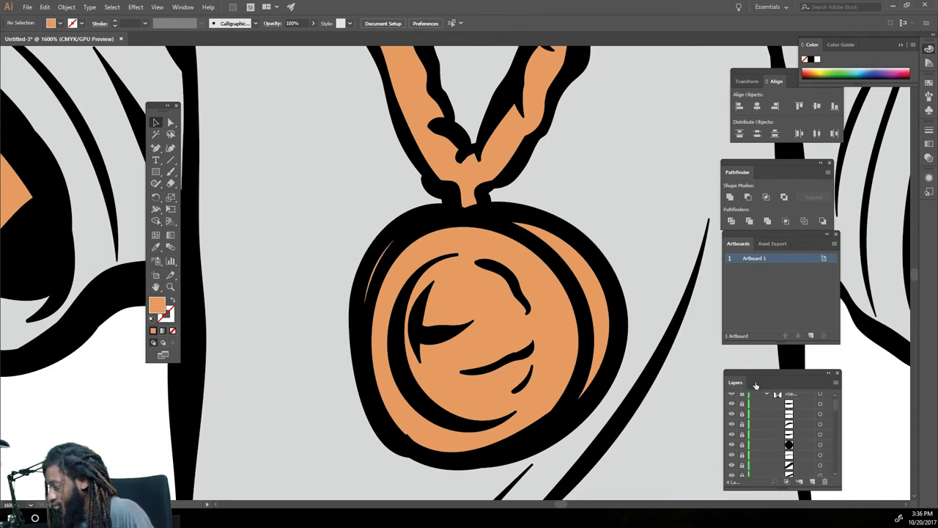
{"action": "scroll", "coordinate": [744, 418], "scroll_direction": "up", "scroll_amount": 3}
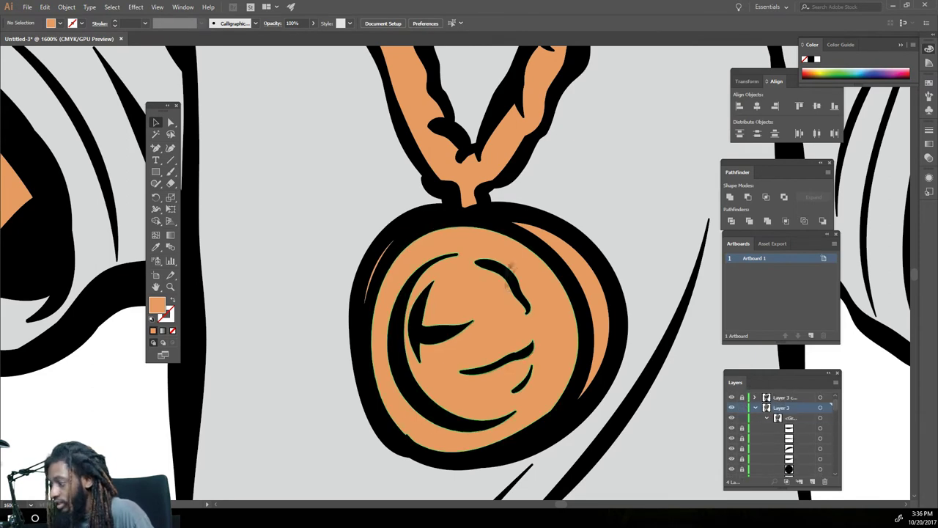
{"action": "double_click", "coordinate": [635, 307]}
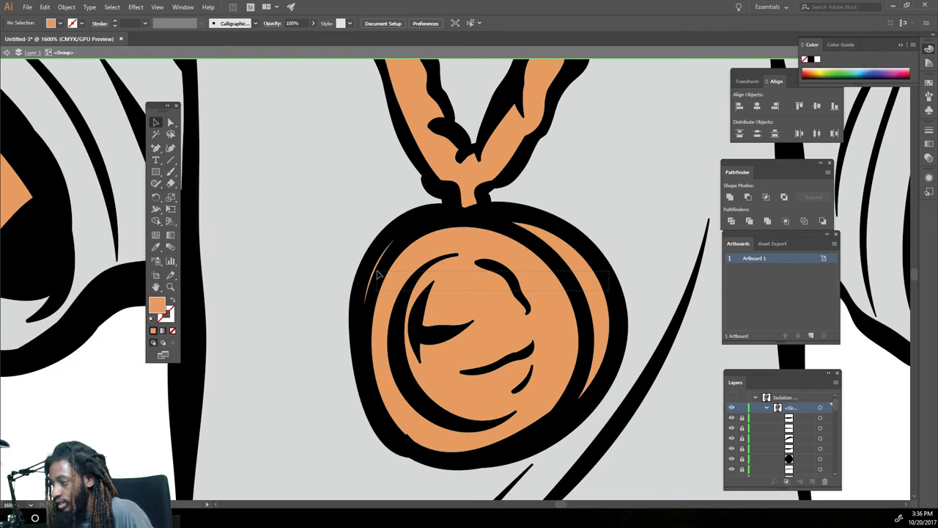
Shift the medal's orange fill to yellow
{"action": "left_click", "coordinate": [606, 286]}
{"action": "double_click", "coordinate": [157, 303]}
{"action": "left_click_drag", "start_coordinate": [371, 450], "coordinate": [373, 445]}
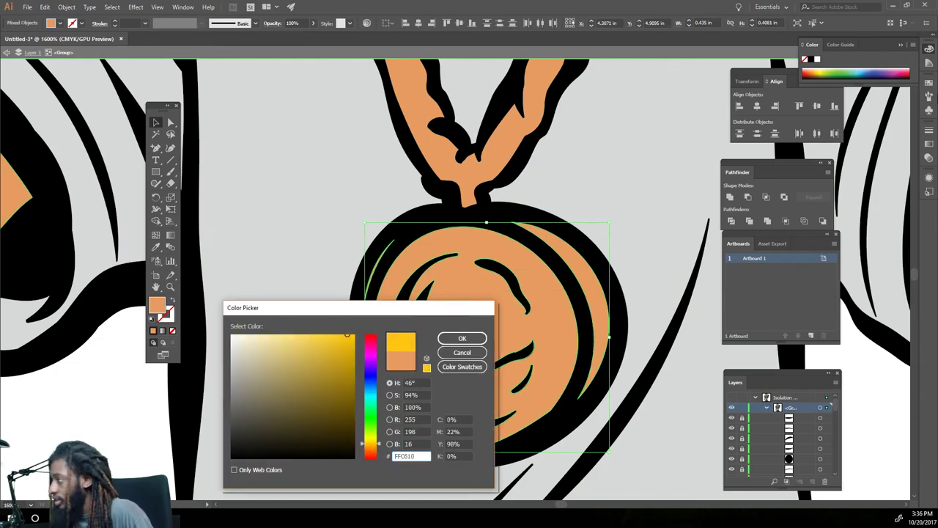
{"action": "left_click", "coordinate": [462, 338]}
Fill the zipper pull and zipper teeth yellow from the Swatches panel
{"action": "left_click", "coordinate": [930, 82]}
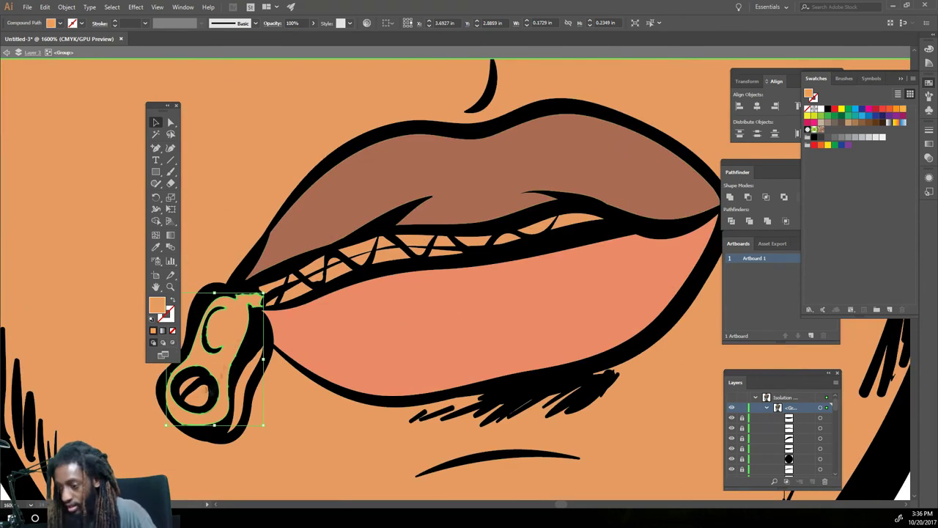
{"action": "left_click", "coordinate": [904, 109]}
{"action": "mouse_move", "coordinate": [606, 213]}
{"action": "left_mouse_down"}
{"action": "mouse_move", "coordinate": [442, 251]}
{"action": "mouse_move", "coordinate": [371, 240]}
{"action": "left_mouse_up"}
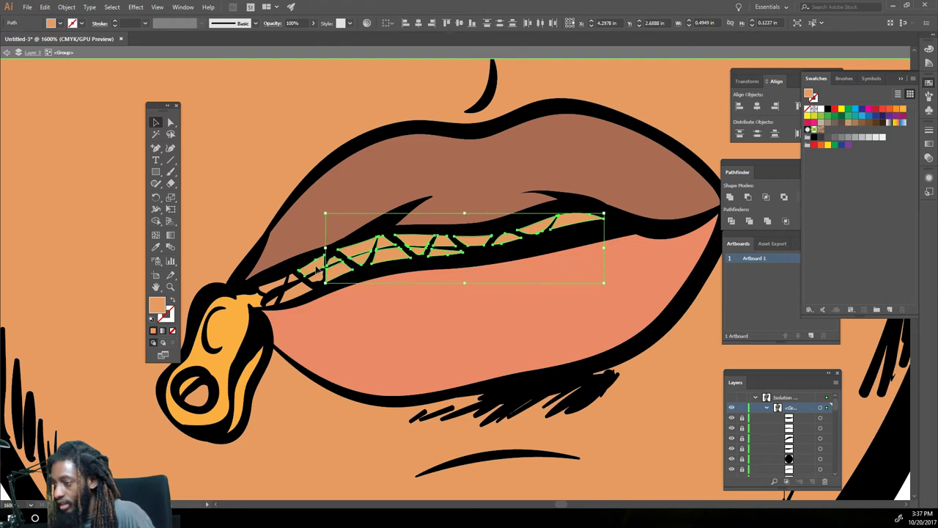
{"action": "left_click_drag", "start_coordinate": [316, 270], "coordinate": [300, 285]}
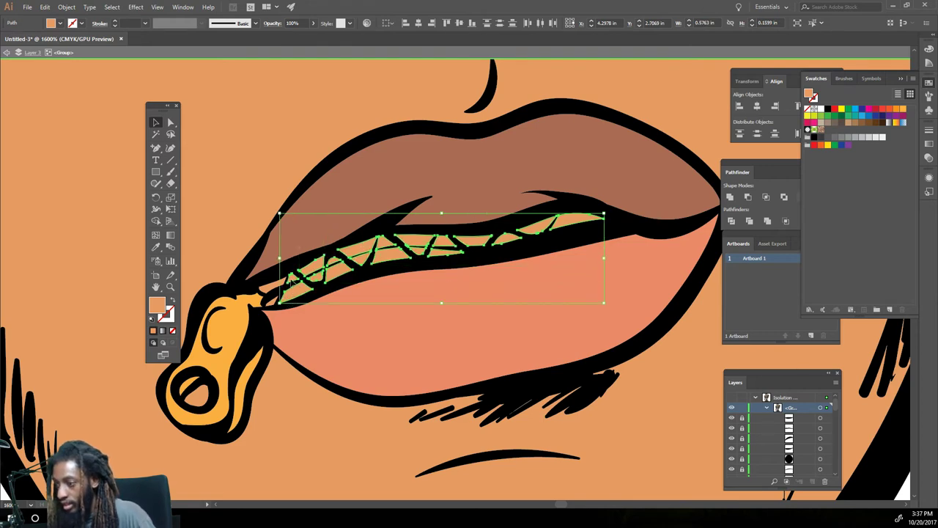
{"action": "left_click", "coordinate": [903, 108]}
{"action": "key", "text": "ctrl+shift+a"}
{"action": "key", "text": "ctrl+minus"}
{"action": "key", "text": "ctrl+minus"}
{"action": "key", "text": "ctrl+minus"}
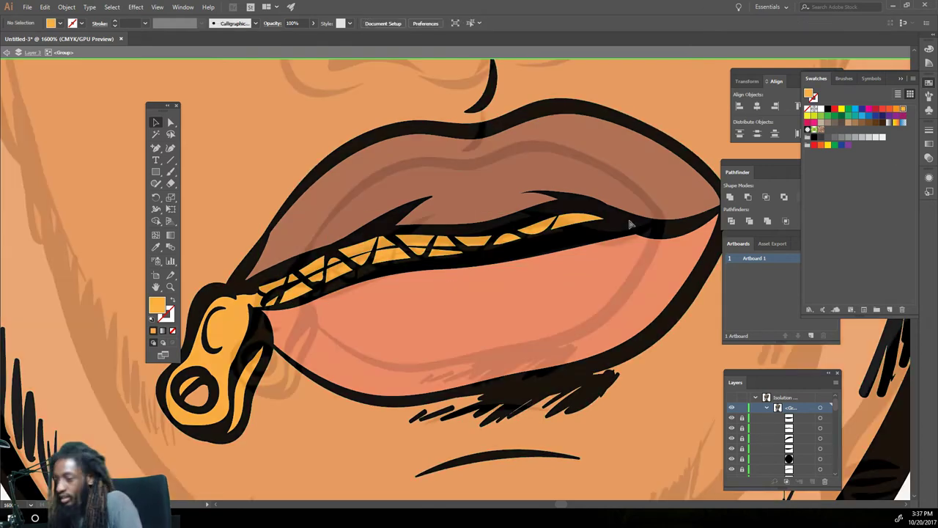
{"action": "scroll", "coordinate": [630, 225], "scroll_direction": "down", "scroll_amount": 4}
{"action": "left_click_drag", "start_coordinate": [678, 117], "coordinate": [655, 150]}
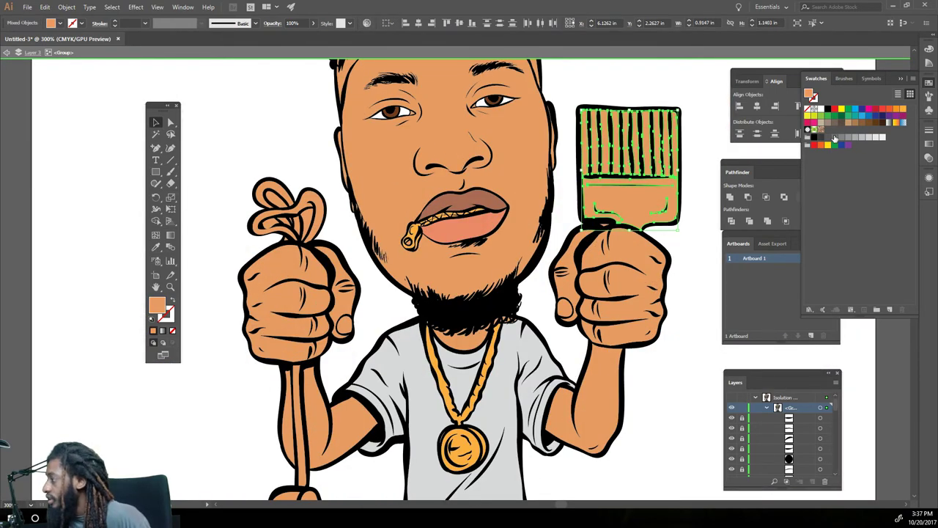
Fill the pick, the left-hand stick and its loop dark grey
{"action": "left_click", "coordinate": [835, 138]}
{"action": "scroll", "coordinate": [455, 293], "scroll_direction": "down", "scroll_amount": 2}
{"action": "left_click", "coordinate": [299, 352]}
{"action": "left_click", "coordinate": [286, 183]}
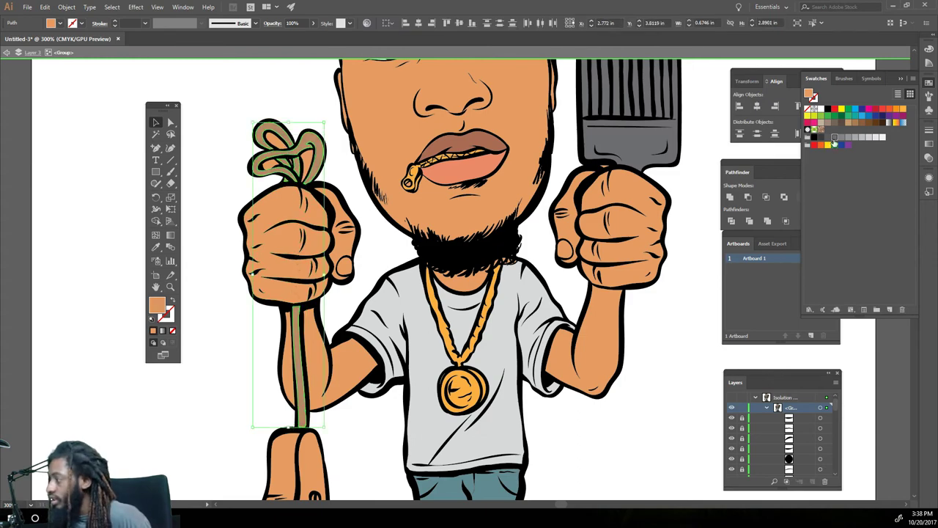
{"action": "left_click", "coordinate": [835, 138]}
{"action": "scroll", "coordinate": [454, 293], "scroll_direction": "up", "scroll_amount": 1}
{"action": "key", "text": "ctrl+shift+a"}
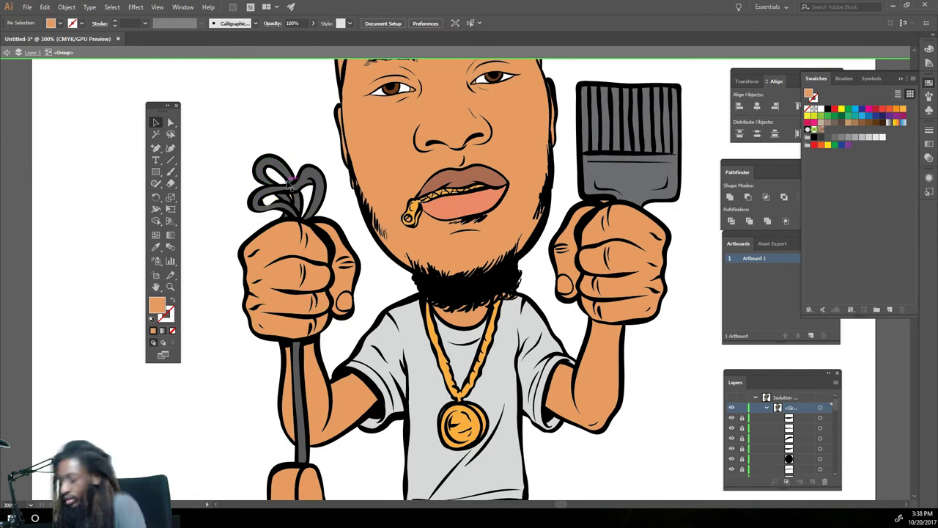
Fill the hanging handle red
{"action": "scroll", "coordinate": [293, 184], "scroll_direction": "down", "scroll_amount": 3}
{"action": "scroll", "coordinate": [562, 430], "scroll_direction": "down", "scroll_amount": 2}
{"action": "scroll", "coordinate": [562, 430], "scroll_direction": "up", "scroll_amount": 5}
{"action": "left_click", "coordinate": [504, 264]}
{"action": "left_click", "coordinate": [462, 242], "text": "shift"}
Colour the handle slot and cuff stripe grey, and the cuff fringe darker grey
{"action": "left_click", "coordinate": [814, 144]}
{"action": "left_click", "coordinate": [527, 333]}
{"action": "left_click", "coordinate": [835, 137]}
{"action": "left_click", "coordinate": [535, 440]}
{"action": "left_click", "coordinate": [843, 137]}
{"action": "left_click", "coordinate": [488, 451]}
{"action": "left_click", "coordinate": [834, 139]}
{"action": "left_click", "coordinate": [829, 145]}
{"action": "left_click", "coordinate": [687, 234]}
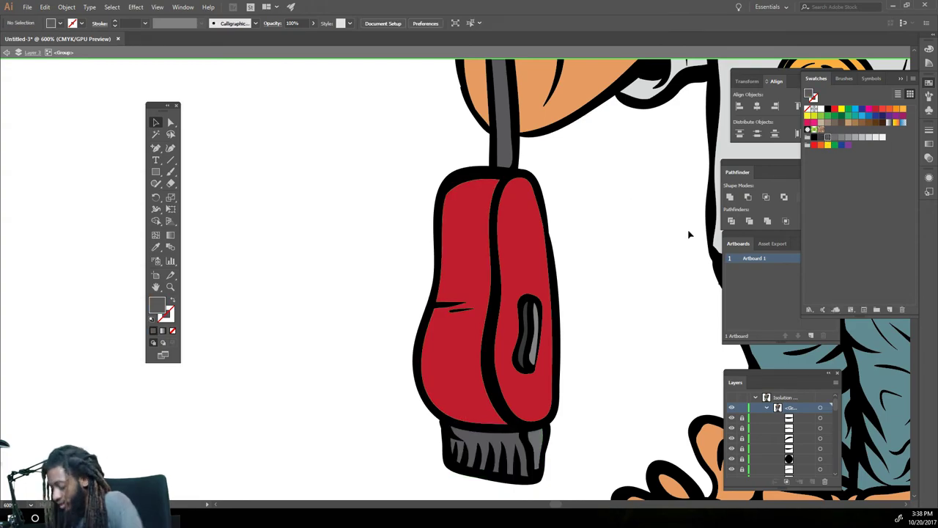
Reconfirm the fill colour of the small piece at the eye corner
{"action": "key", "text": "ctrl+0"}
{"action": "scroll", "coordinate": [514, 158], "scroll_direction": "up", "scroll_amount": 5}
{"action": "left_click", "coordinate": [579, 332]}
{"action": "double_click", "coordinate": [157, 306]}
{"action": "key", "text": "Return"}
{"action": "scroll", "coordinate": [469, 279], "scroll_direction": "up", "scroll_amount": 3}
{"action": "mouse_move", "coordinate": [702, 120]}
{"action": "left_mouse_down"}
{"action": "mouse_move", "coordinate": [283, 180]}
{"action": "mouse_move", "coordinate": [308, 448]}
{"action": "left_mouse_up"}
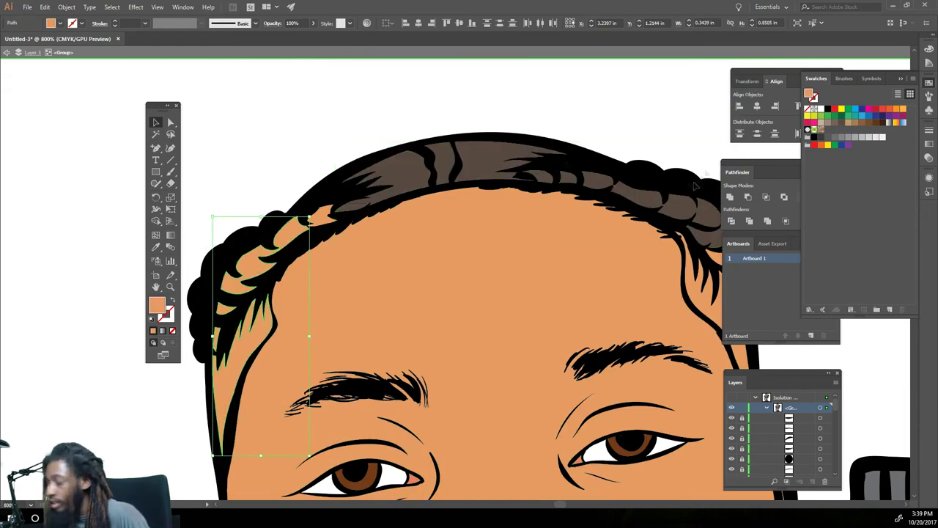
Fill the hairline patch and right temple hair brown
{"action": "left_click", "coordinate": [323, 214]}
{"action": "left_click", "coordinate": [845, 123]}
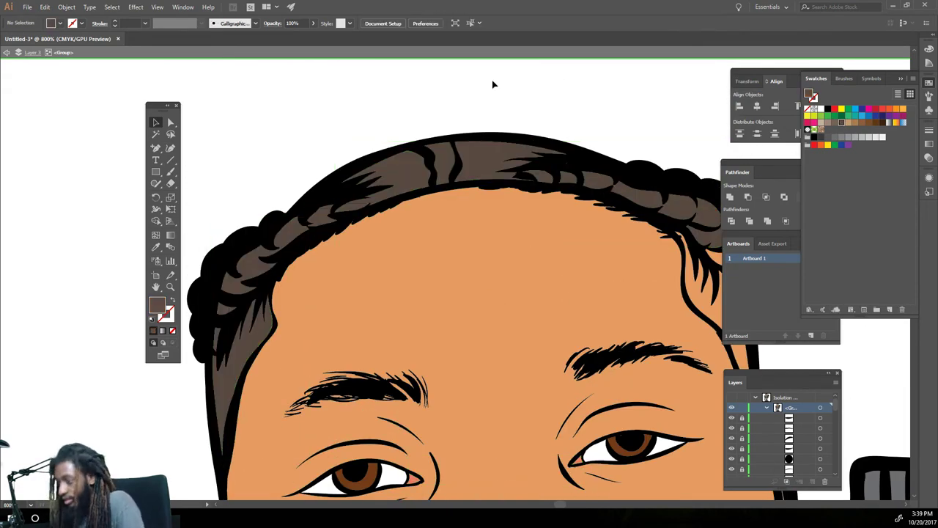
{"action": "scroll", "coordinate": [494, 83], "scroll_direction": "down", "scroll_amount": 5}
{"action": "scroll", "coordinate": [565, 211], "scroll_direction": "up", "scroll_amount": 5}
{"action": "left_click", "coordinate": [513, 231]}
{"action": "left_click", "coordinate": [845, 130]}
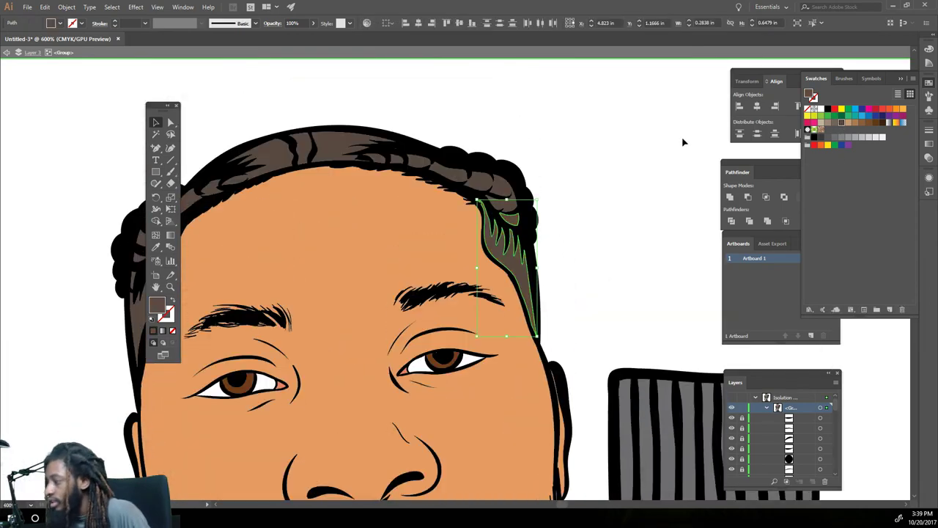
{"action": "left_click", "coordinate": [683, 143]}
{"action": "scroll", "coordinate": [682, 143], "scroll_direction": "down", "scroll_amount": 5}
{"action": "scroll", "coordinate": [597, 389], "scroll_direction": "up", "scroll_amount": 5}
Fill both boot tongues and the lace pieces with the yellow shoe colour
{"action": "left_click", "coordinate": [220, 310], "text": "alt"}
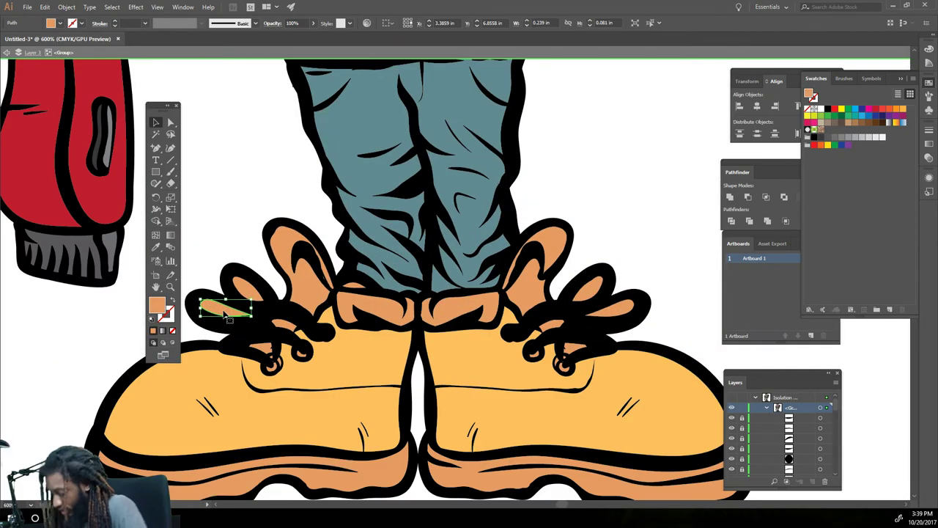
{"action": "left_click", "coordinate": [546, 246]}
{"action": "left_click", "coordinate": [297, 279], "text": "shift"}
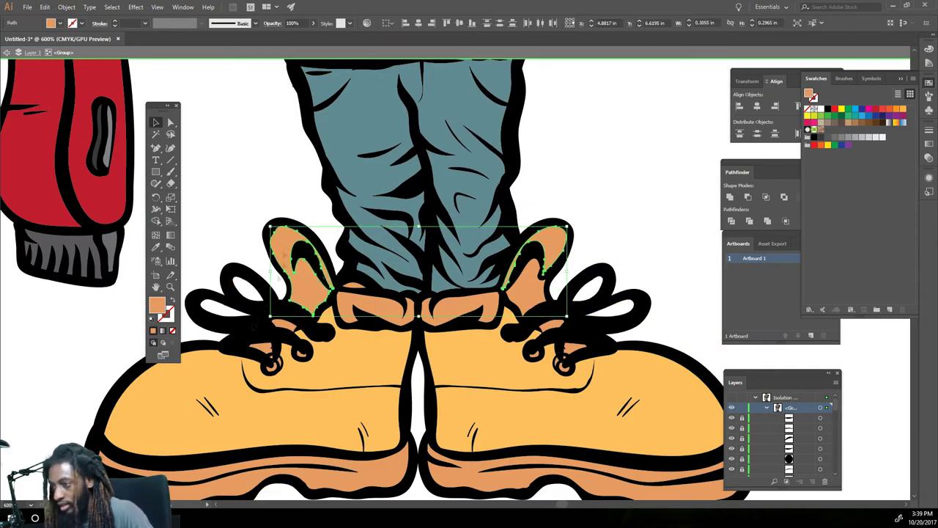
{"action": "left_click", "coordinate": [258, 343], "text": "shift"}
{"action": "left_click", "coordinate": [554, 326], "text": "shift"}
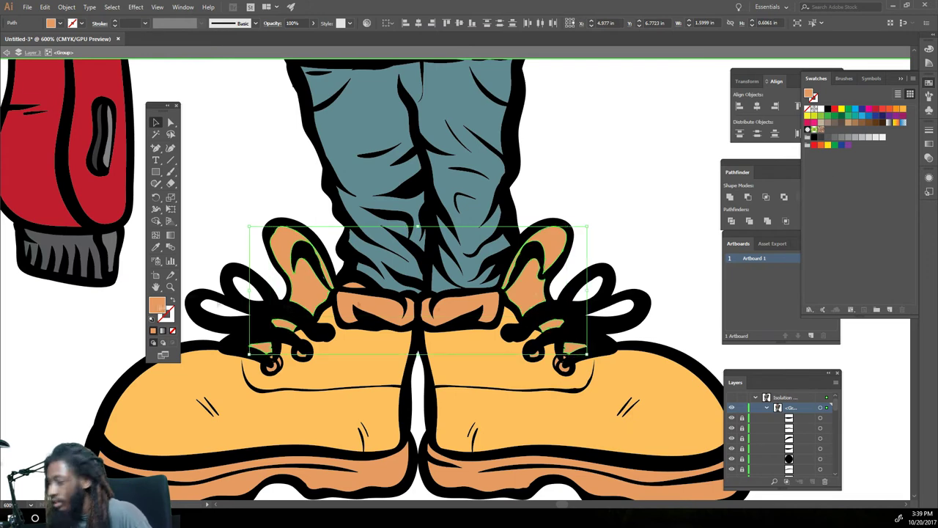
{"action": "key", "text": "i"}
{"action": "left_click", "coordinate": [294, 381]}
{"action": "key", "text": "v"}
Fill the two boot collar pieces brown
{"action": "left_click", "coordinate": [374, 308]}
{"action": "left_click", "coordinate": [462, 308], "text": "shift"}
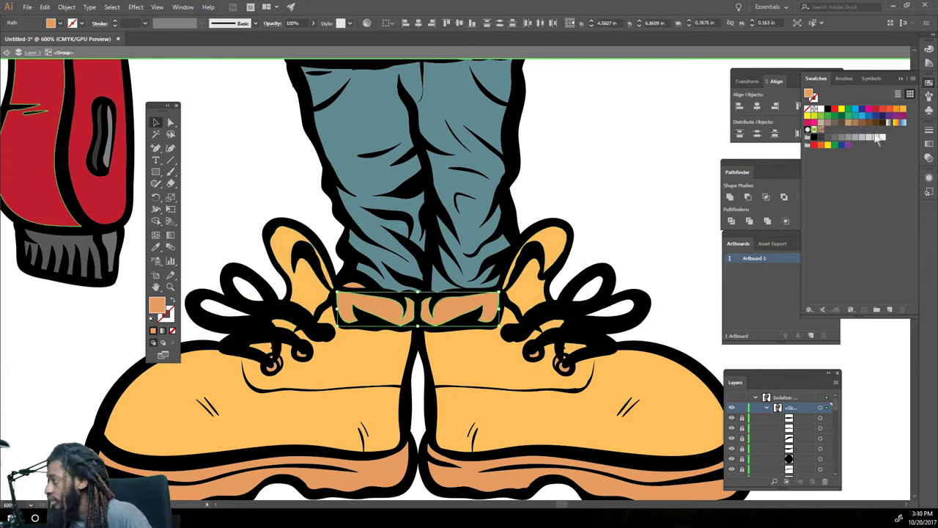
{"action": "left_click", "coordinate": [889, 122]}
{"action": "left_click", "coordinate": [354, 284]}
{"action": "key", "text": "v"}
Fill both boot soles tan brown and view the whole artboard
{"action": "scroll", "coordinate": [230, 145], "scroll_direction": "down", "scroll_amount": 2}
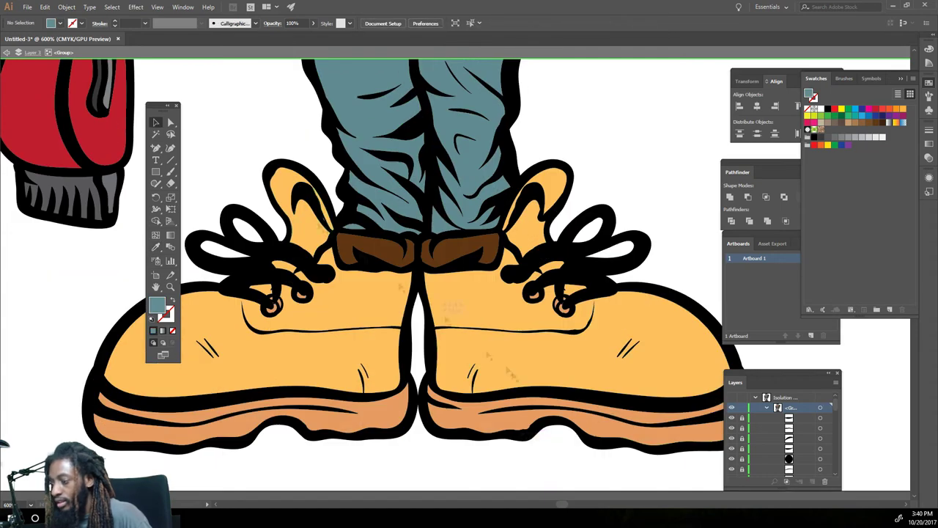
{"action": "left_click", "coordinate": [586, 421]}
{"action": "left_click", "coordinate": [220, 424], "text": "shift"}
{"action": "left_click", "coordinate": [840, 126]}
{"action": "key", "text": "ctrl+shift+a"}
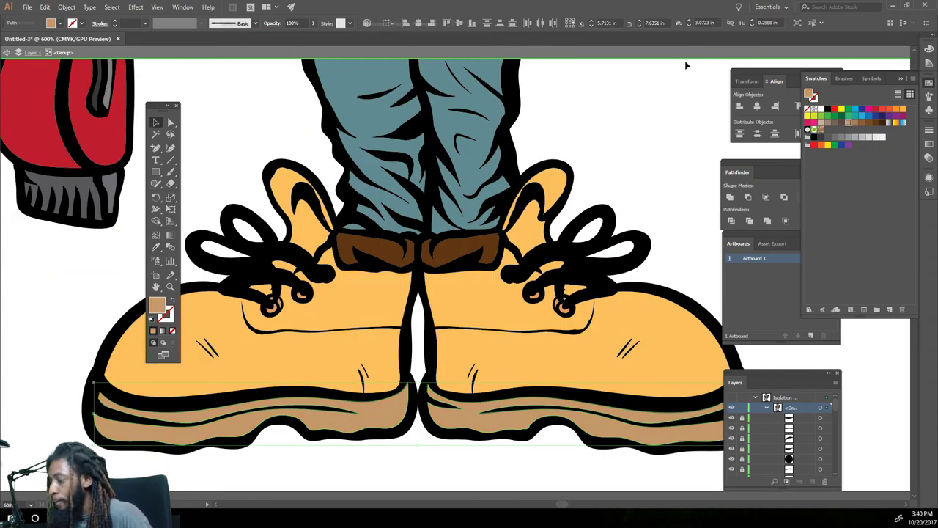
{"action": "key", "text": "ctrl+0"}
{"action": "key", "text": "ctrl+equal"}
{"action": "key", "text": "ctrl+equal"}
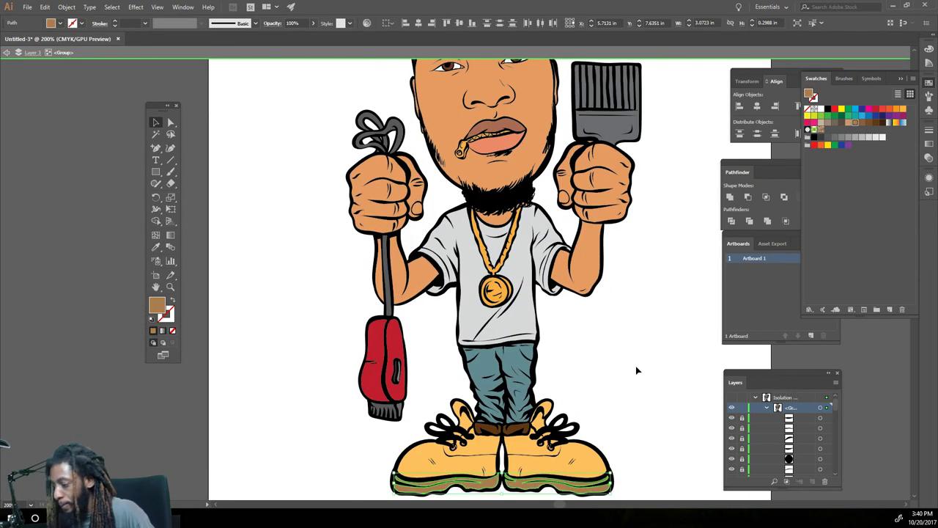
{"action": "key", "text": "ctrl+0"}
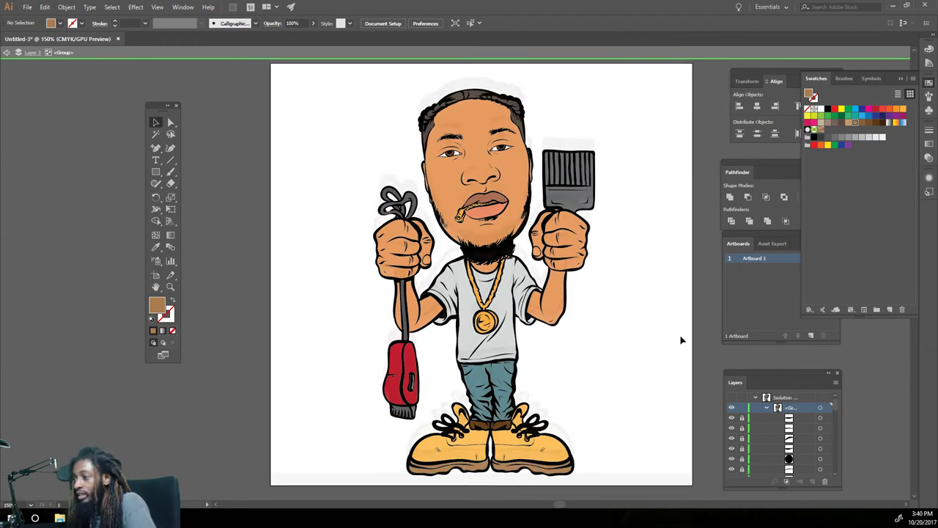
Fill both fingernails with a light peach colour from the Color Picker
{"action": "key", "text": "ctrl+equal"}
{"action": "key", "text": "ctrl+equal"}
{"action": "key", "text": "ctrl+equal"}
{"action": "left_click", "coordinate": [277, 293]}
{"action": "left_click", "coordinate": [565, 273], "text": "shift"}
{"action": "double_click", "coordinate": [156, 306]}
{"action": "left_click", "coordinate": [447, 337]}
{"action": "key", "text": "ctrl+shift+a"}
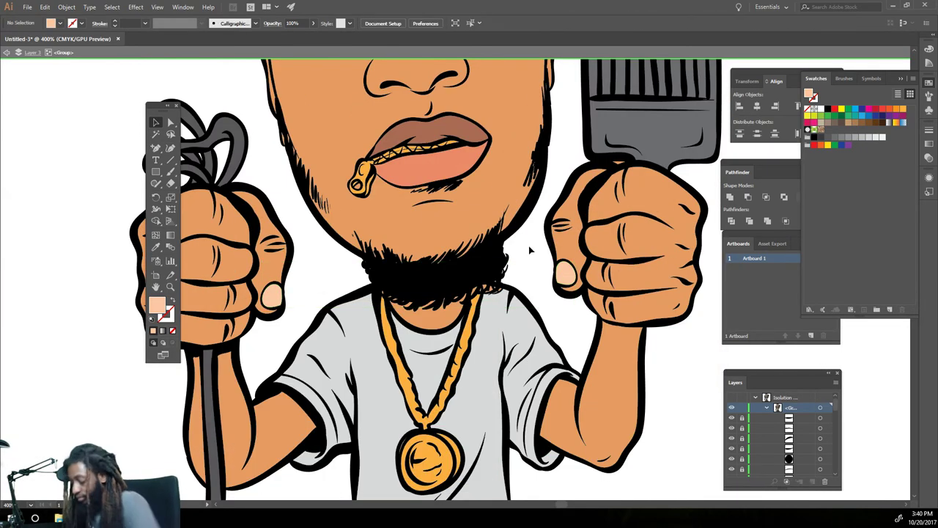
Exit isolation mode and create a new Layer 5 for the eye shading
{"action": "key", "text": "ctrl+0"}
{"action": "key", "text": "ctrl+equal"}
{"action": "key", "text": "Escape"}
{"action": "left_click", "coordinate": [811, 477]}
Set a pale grey-blue stroke with no fill for shading the eye whites
{"action": "key", "text": "ctrl+equal"}
{"action": "key", "text": "ctrl+equal"}
{"action": "key", "text": "ctrl+equal"}
{"action": "key", "text": "ctrl+equal"}
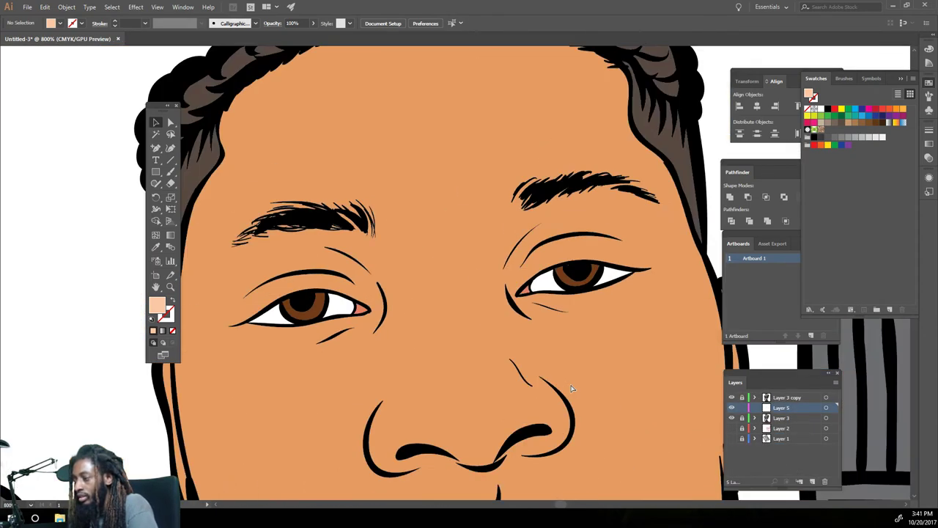
{"action": "key", "text": "ctrl+equal"}
{"action": "double_click", "coordinate": [158, 308]}
{"action": "left_click", "coordinate": [257, 384]}
{"action": "left_click", "coordinate": [448, 335]}
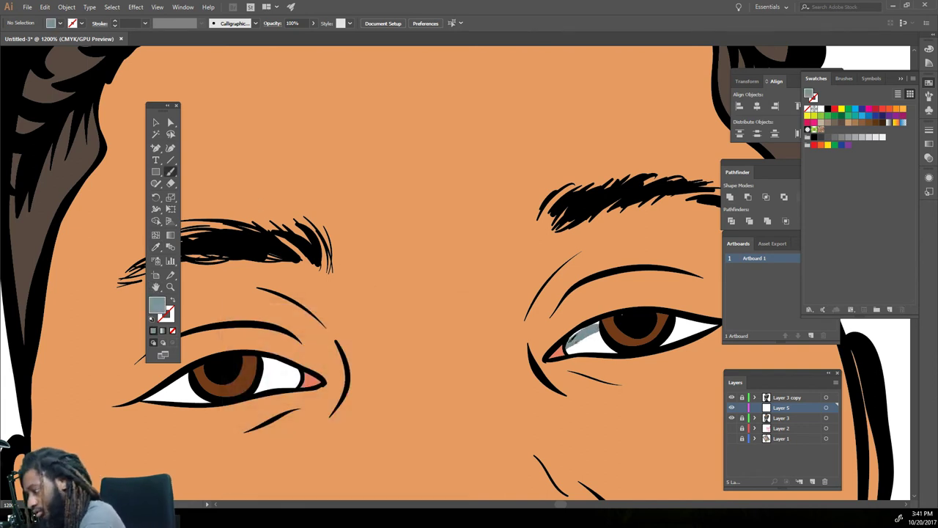
{"action": "key", "text": "shift+x"}
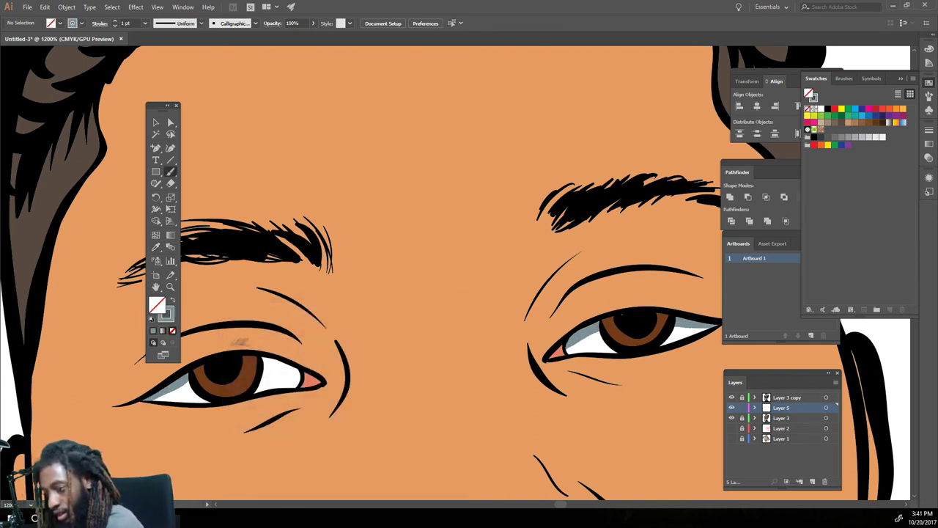
Sample the skin orange with the eyedropper, then return to the Selection tool
{"action": "key", "text": "ctrl+0"}
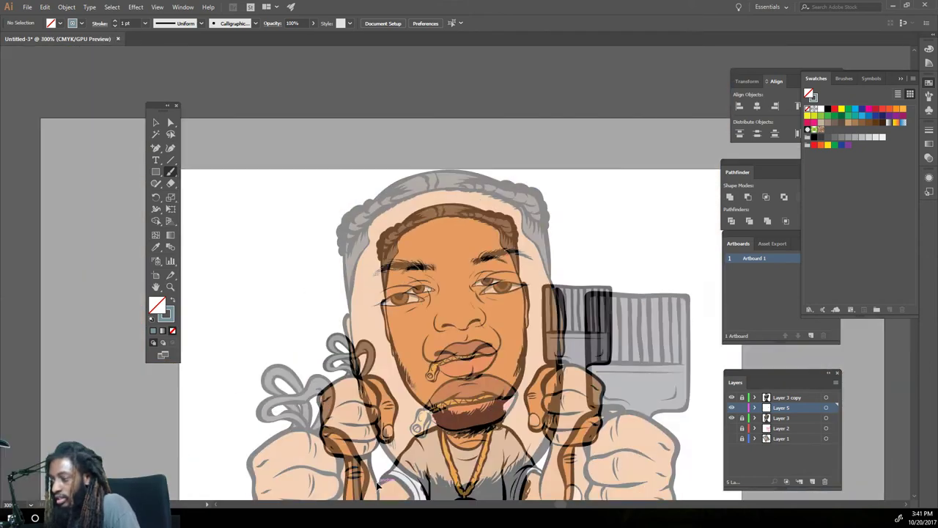
{"action": "key", "text": "ctrl+equal"}
{"action": "key", "text": "ctrl+equal"}
{"action": "key", "text": "ctrl+equal"}
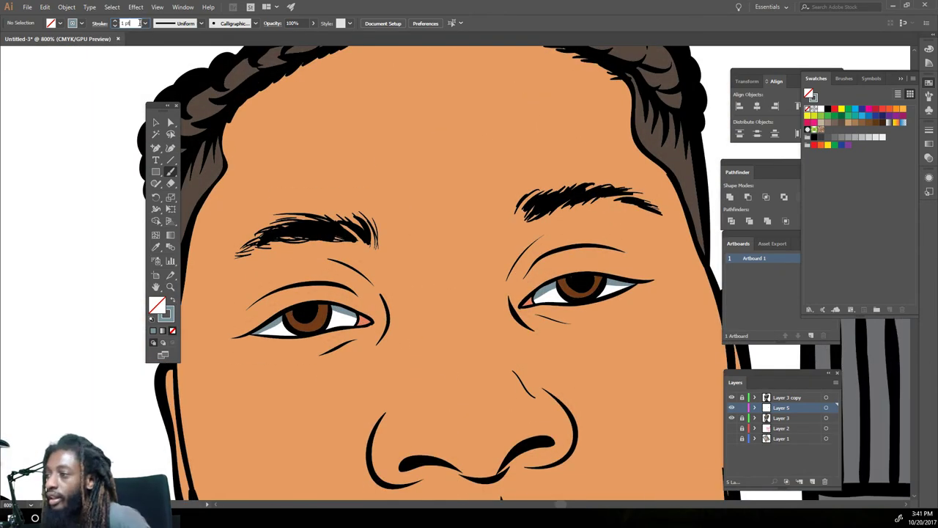
{"action": "scroll", "coordinate": [160, 59], "scroll_direction": "down", "scroll_amount": 5}
{"action": "left_click", "coordinate": [156, 246]}
{"action": "left_click", "coordinate": [197, 297]}
{"action": "double_click", "coordinate": [158, 304]}
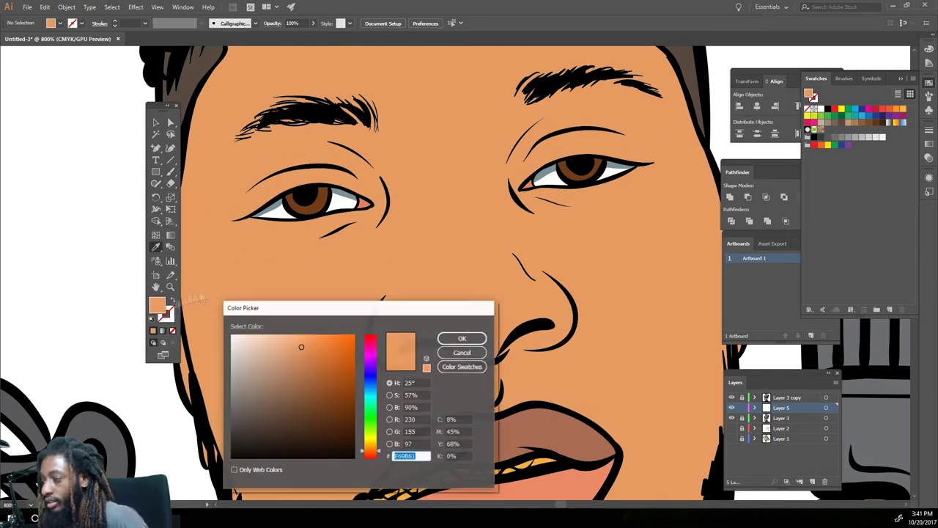
{"action": "left_click", "coordinate": [462, 352]}
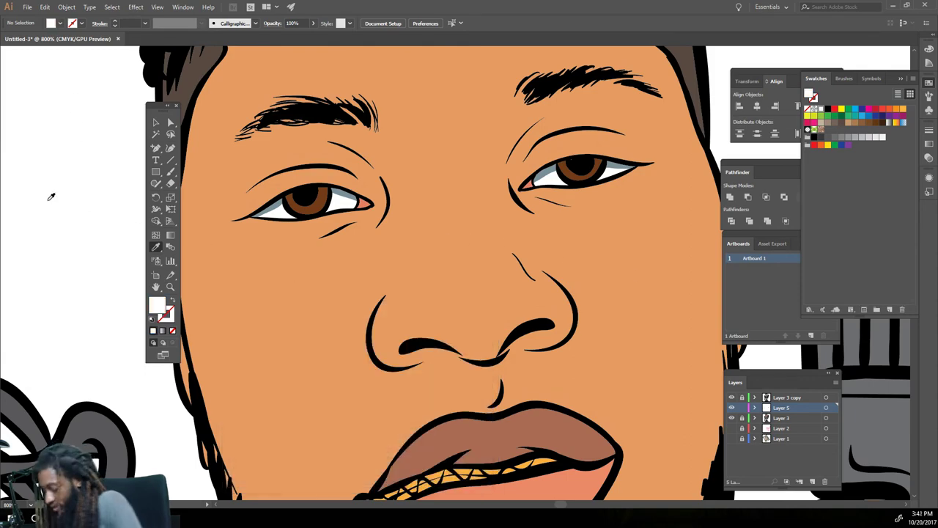
{"action": "key", "text": "ctrl+1"}
{"action": "left_click", "coordinate": [156, 123]}
Lock Layer 5 with the eye shading and select all artwork on Layer 3
{"action": "key", "text": "ctrl+plus"}
{"action": "left_click", "coordinate": [742, 408]}
{"action": "key", "text": "ctrl+a"}
{"action": "key", "text": "ctrl+plus"}
{"action": "key", "text": "ctrl+plus"}
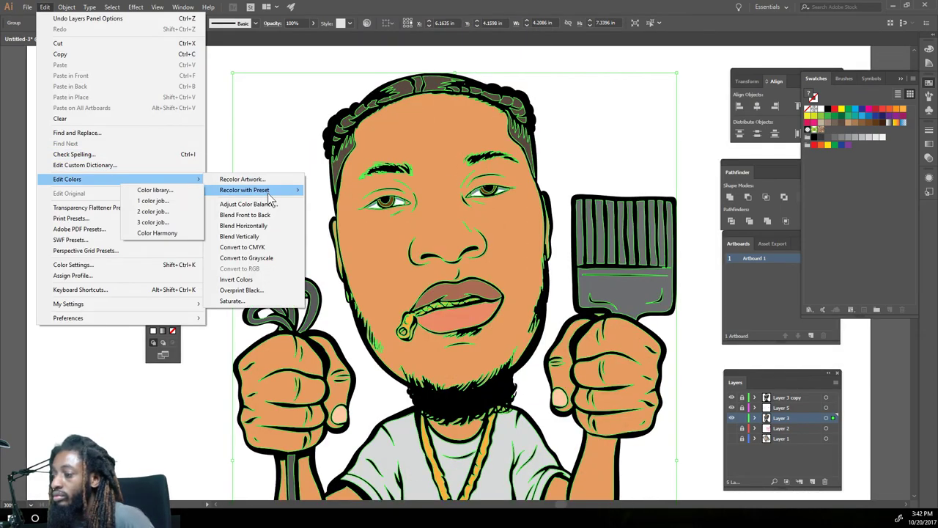
In Recolor Artwork, keep all colours, adjust the light orange, and apply the change
{"action": "left_click", "coordinate": [293, 179]}
{"action": "left_click", "coordinate": [783, 225]}
{"action": "left_click", "coordinate": [795, 300]}
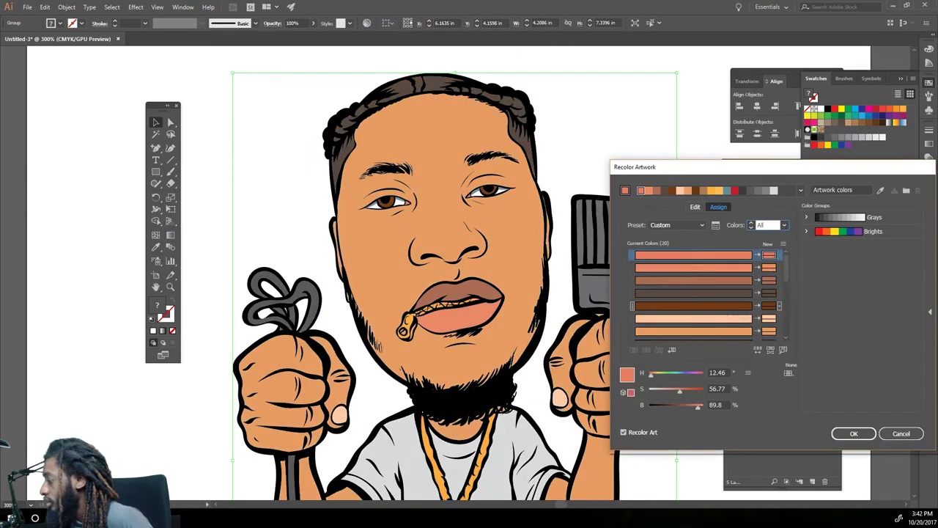
{"action": "left_click", "coordinate": [693, 293]}
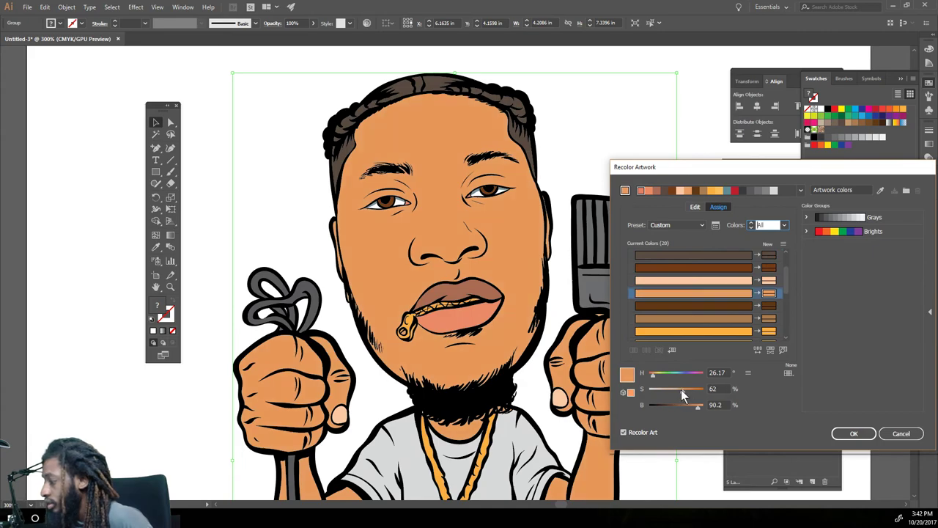
{"action": "left_click", "coordinate": [854, 434]}
{"action": "key", "text": "ctrl+shift+a"}
{"action": "key", "text": "ctrl+minus"}
{"action": "key", "text": "ctrl+minus"}
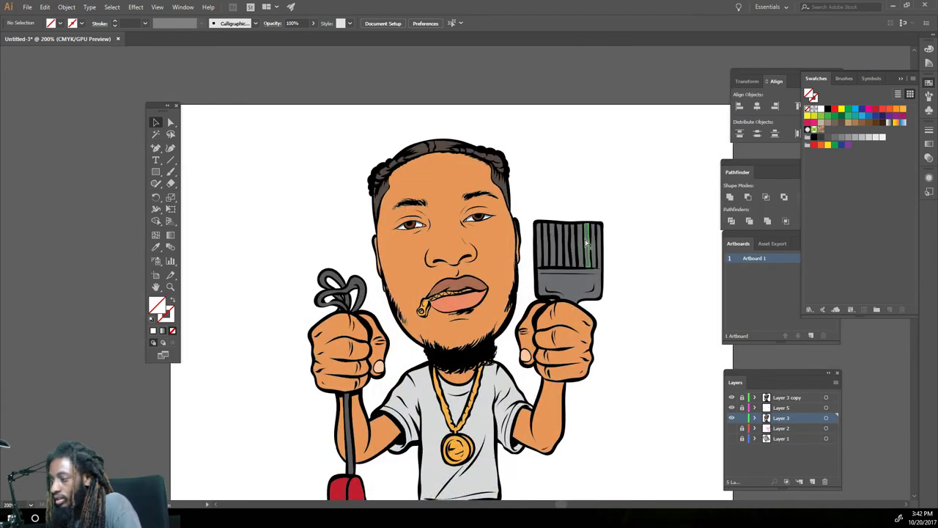
{"action": "key", "text": "ctrl+plus"}
{"action": "key", "text": "ctrl+plus"}
{"action": "key", "text": "ctrl+plus"}
{"action": "key", "text": "ctrl+plus"}
{"action": "key", "text": "ctrl+plus"}
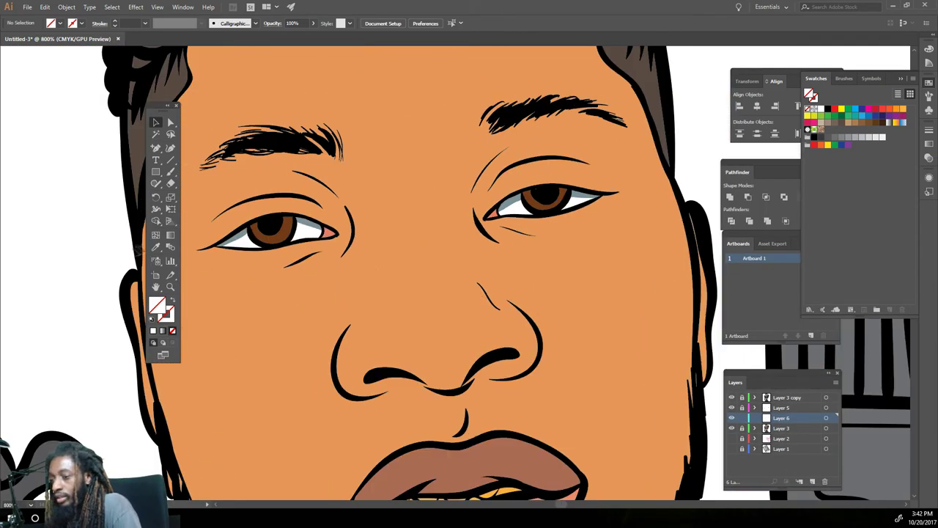
Sample the skin orange and darken it to brown B26E3F in the Color Picker
{"action": "left_click", "coordinate": [156, 247]}
{"action": "left_click", "coordinate": [369, 335]}
{"action": "double_click", "coordinate": [156, 304]}
{"action": "type", "text": "B57245"}
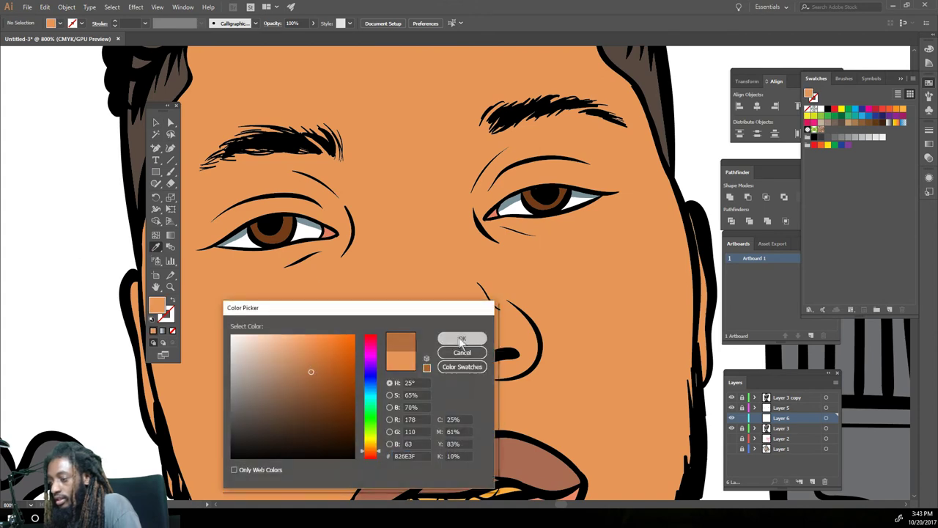
Confirm the darker brown and brush shading under the nose
{"action": "left_click", "coordinate": [448, 338]}
{"action": "key", "text": "ctrl+plus"}
{"action": "mouse_move", "coordinate": [224, 396]}
{"action": "left_mouse_down"}
{"action": "mouse_move", "coordinate": [450, 433]}
{"action": "mouse_move", "coordinate": [586, 300]}
{"action": "mouse_move", "coordinate": [574, 277]}
{"action": "left_mouse_up"}
{"action": "left_click_drag", "start_coordinate": [227, 429], "coordinate": [561, 396]}
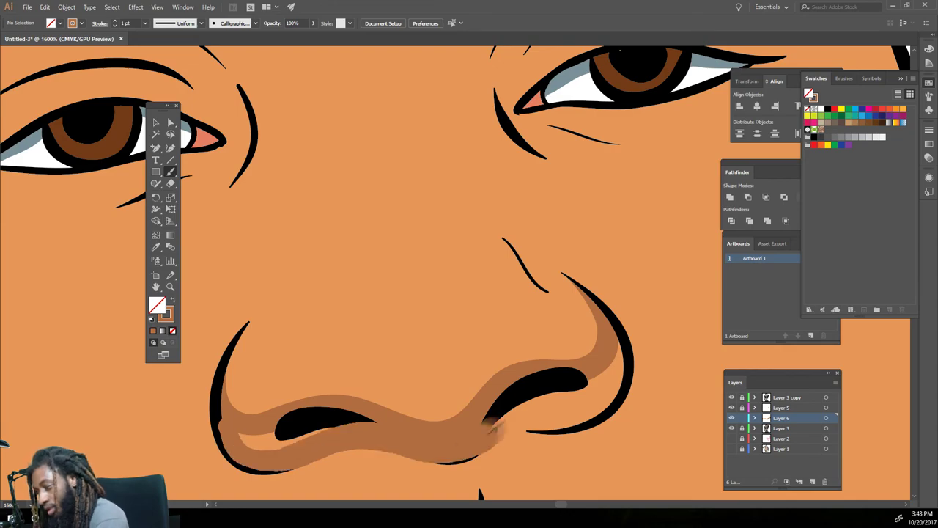
Shade the right eye's upper eyelid crease down to the inner corner
{"action": "key", "text": "ctrl+minus"}
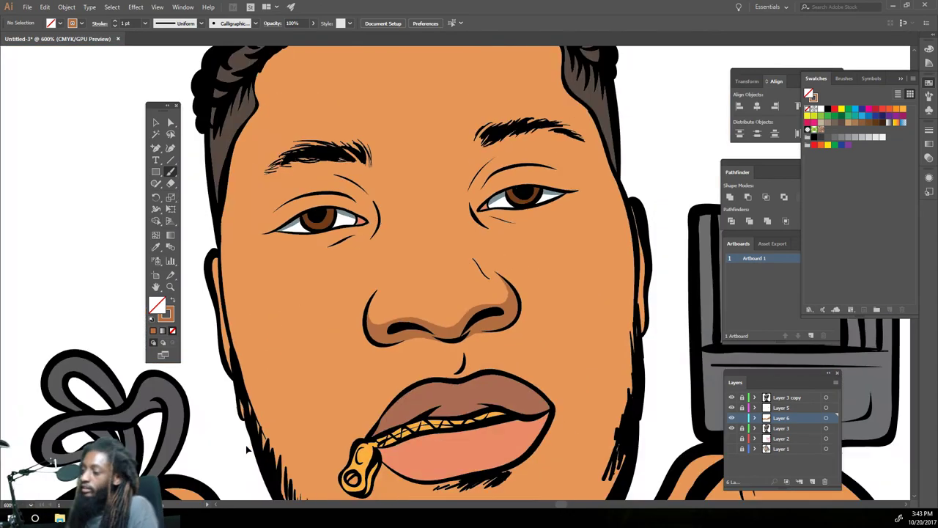
{"action": "key", "text": "ctrl+plus"}
{"action": "left_click_drag", "start_coordinate": [469, 179], "coordinate": [402, 249]}
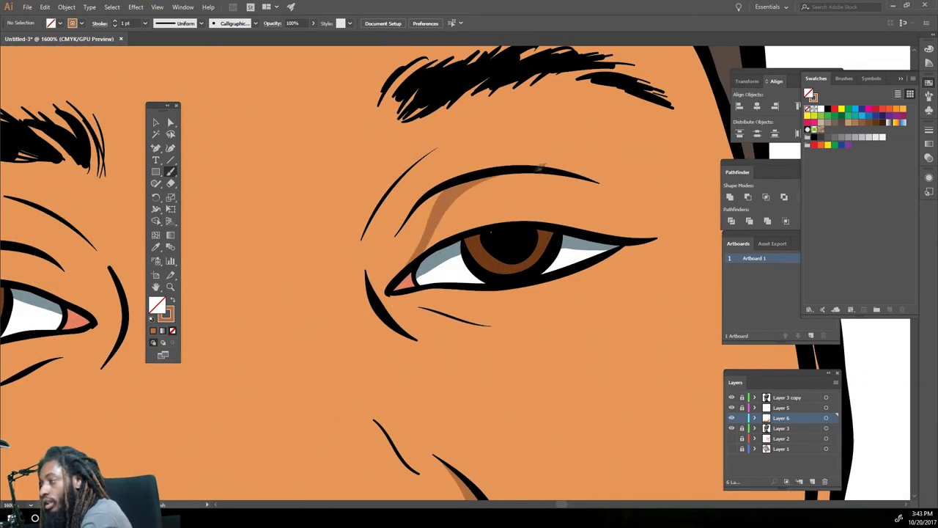
{"action": "left_click_drag", "start_coordinate": [506, 173], "coordinate": [370, 290]}
{"action": "left_click_drag", "start_coordinate": [447, 189], "coordinate": [378, 302]}
{"action": "mouse_move", "coordinate": [404, 213]}
{"action": "left_mouse_down"}
{"action": "mouse_move", "coordinate": [557, 70]}
{"action": "mouse_move", "coordinate": [367, 294]}
{"action": "left_mouse_up"}
Shade beneath the other eyebrow and along its eyelid crease to the outer corner
{"action": "key", "text": "ctrl+minus"}
{"action": "key", "text": "ctrl+plus"}
{"action": "left_click_drag", "start_coordinate": [370, 173], "coordinate": [501, 365]}
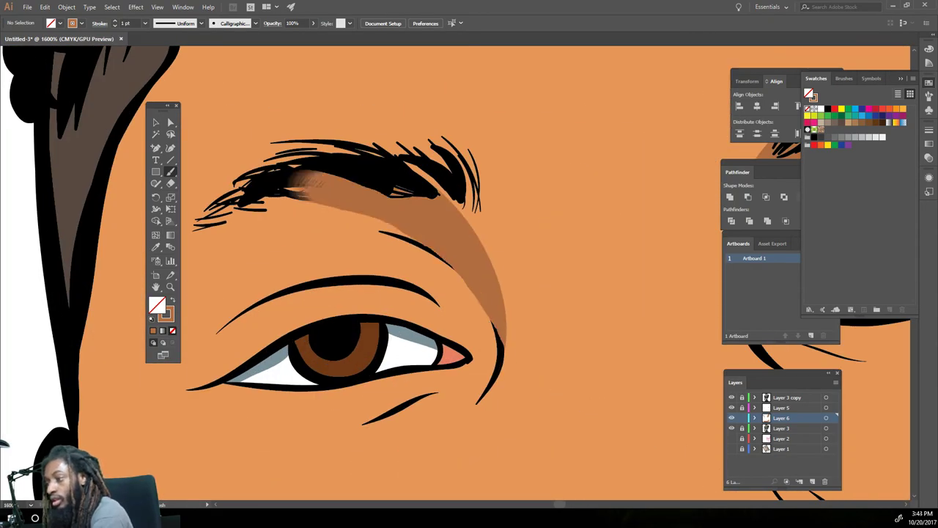
{"action": "mouse_move", "coordinate": [334, 280]}
{"action": "left_mouse_down"}
{"action": "mouse_move", "coordinate": [444, 326]}
{"action": "mouse_move", "coordinate": [312, 189]}
{"action": "left_mouse_up"}
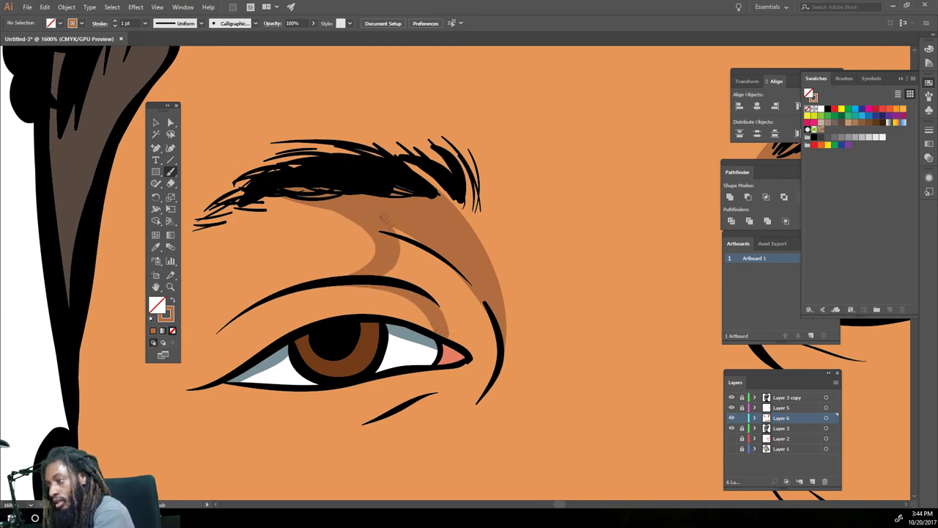
{"action": "left_click_drag", "start_coordinate": [385, 218], "coordinate": [477, 354]}
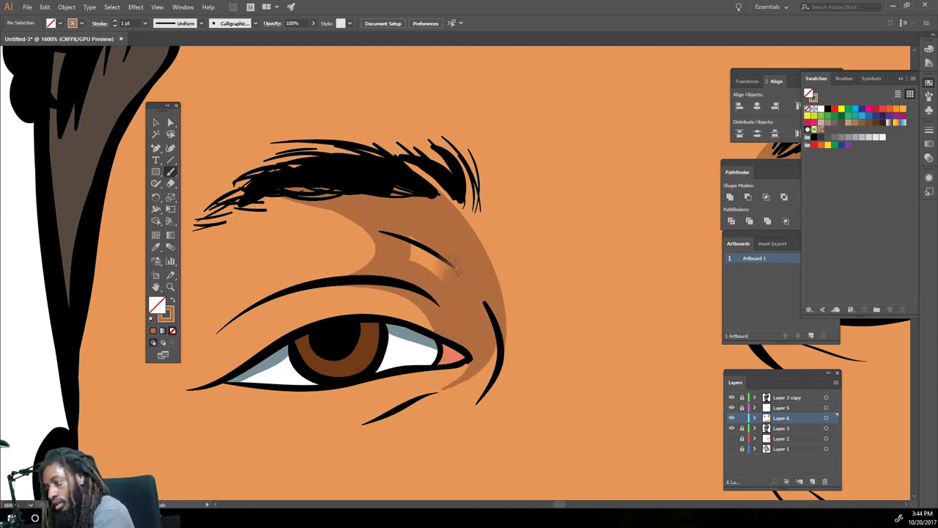
Brush shadow strokes on the chin and up the right cheek from the lip corner
{"action": "key", "text": "ctrl+minus"}
{"action": "key", "text": "ctrl+minus"}
{"action": "key", "text": "ctrl+minus"}
{"action": "key", "text": "ctrl+minus"}
{"action": "key", "text": "ctrl+plus"}
{"action": "key", "text": "ctrl+plus"}
{"action": "key", "text": "ctrl+plus"}
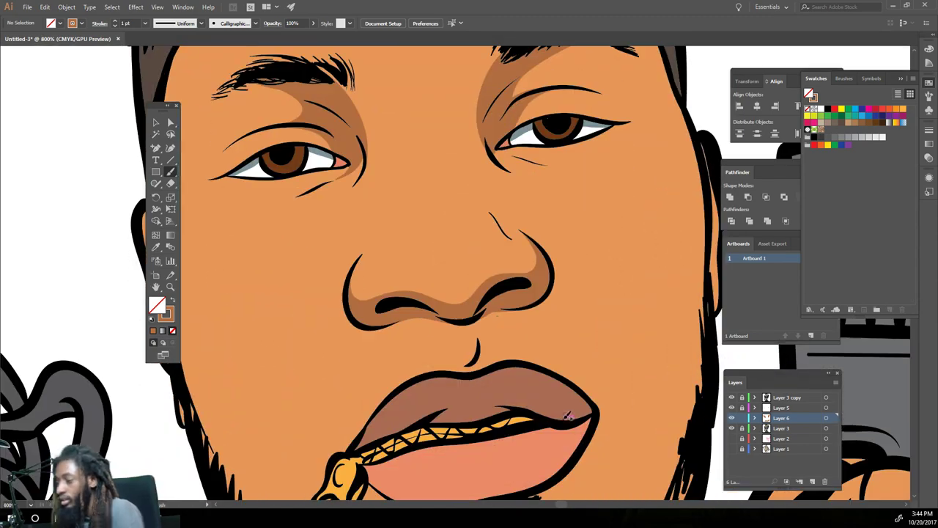
{"action": "key", "text": "ctrl+minus"}
{"action": "key", "text": "ctrl+minus"}
{"action": "key", "text": "ctrl+minus"}
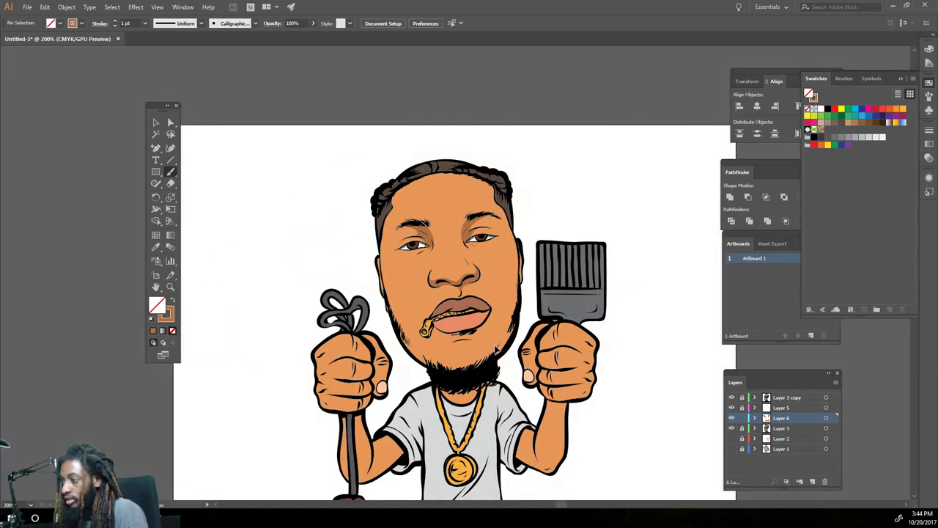
{"action": "key", "text": "ctrl+plus"}
{"action": "key", "text": "ctrl+plus"}
{"action": "left_click_drag", "start_coordinate": [417, 344], "coordinate": [512, 402]}
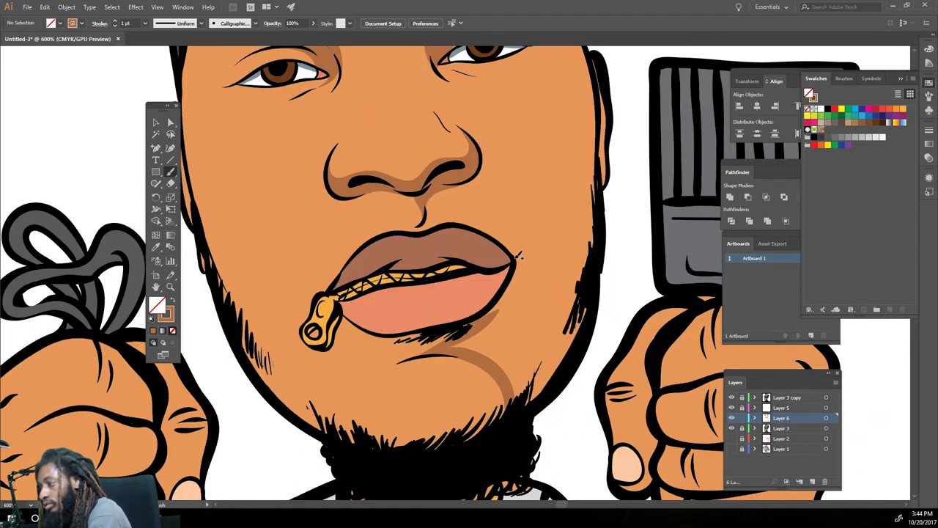
{"action": "left_click_drag", "start_coordinate": [519, 254], "coordinate": [596, 158]}
{"action": "left_click_drag", "start_coordinate": [518, 399], "coordinate": [466, 339]}
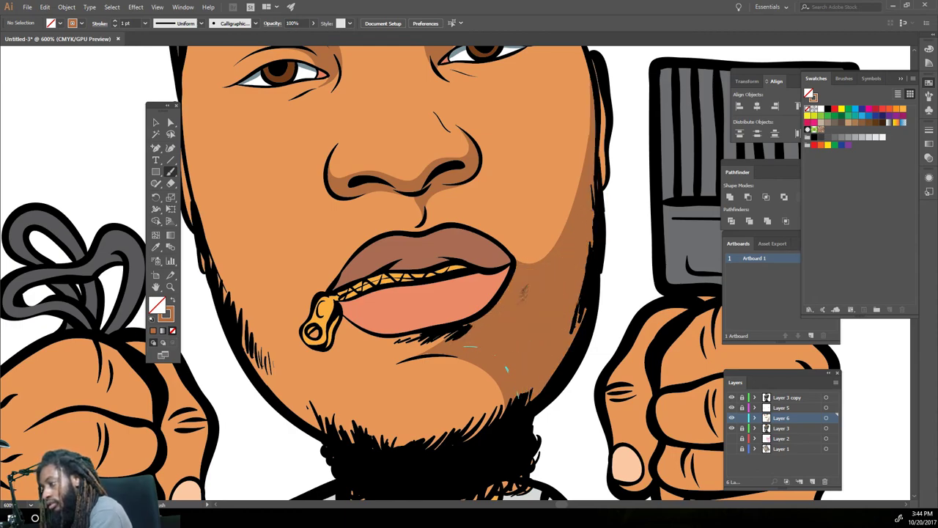
Shade the right cheek beside the eye, above the right eye, and up the forehead
{"action": "key", "text": "ctrl+minus"}
{"action": "key", "text": "ctrl+minus"}
{"action": "key", "text": "ctrl+plus"}
{"action": "key", "text": "ctrl+plus"}
{"action": "key", "text": "ctrl+plus"}
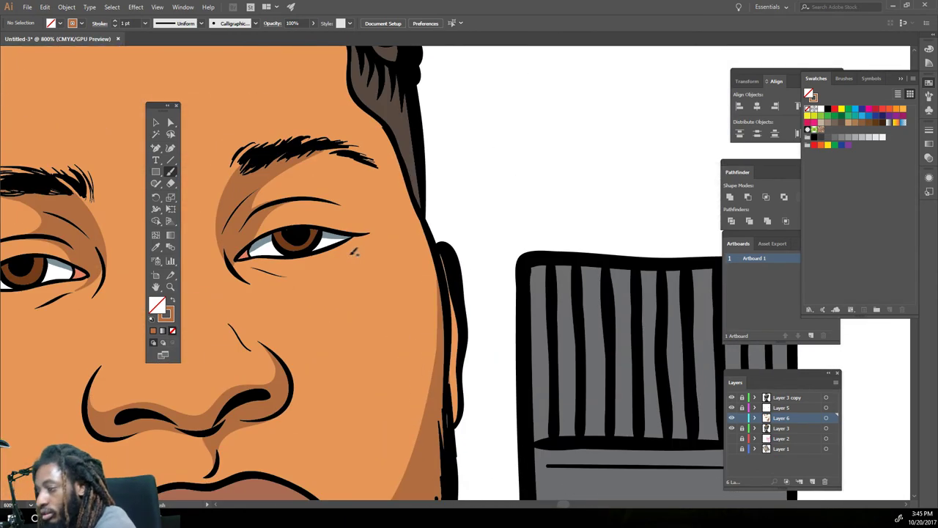
{"action": "key", "text": "ctrl+minus"}
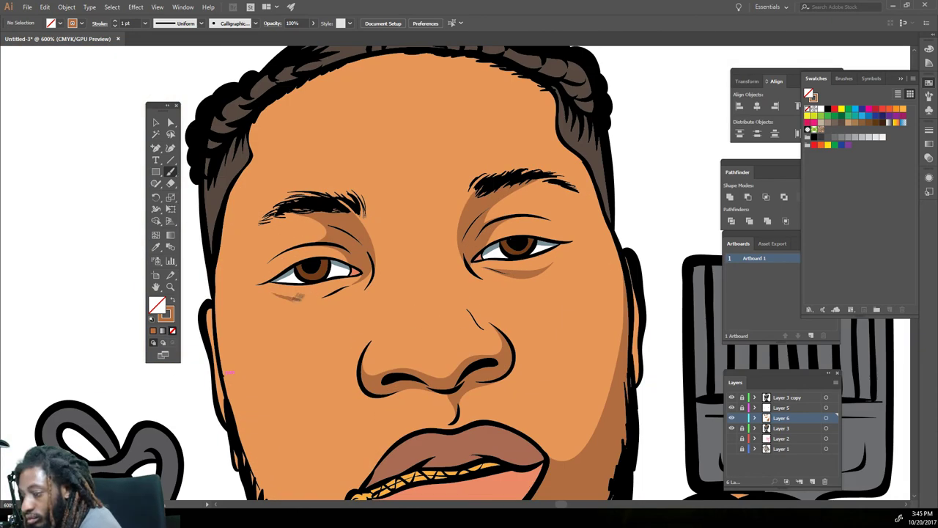
{"action": "left_click_drag", "start_coordinate": [625, 337], "coordinate": [563, 256]}
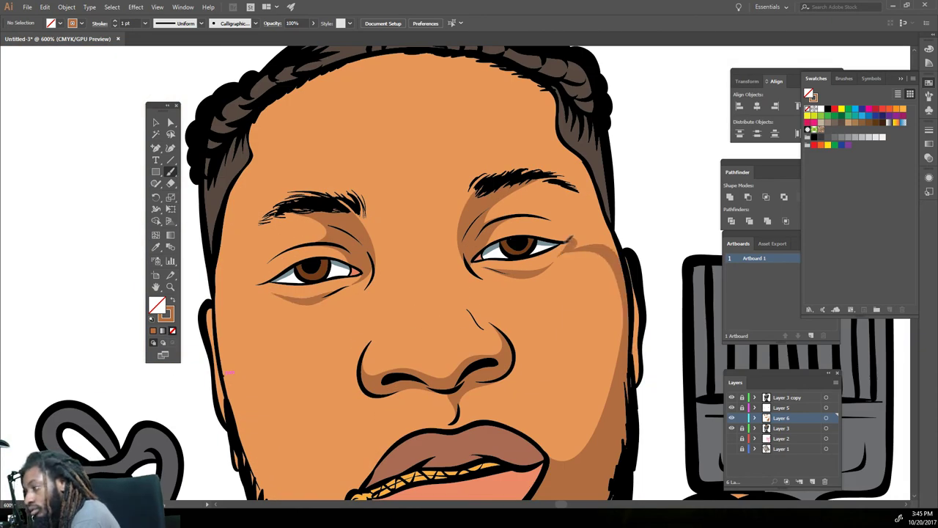
{"action": "left_click_drag", "start_coordinate": [566, 212], "coordinate": [566, 249]}
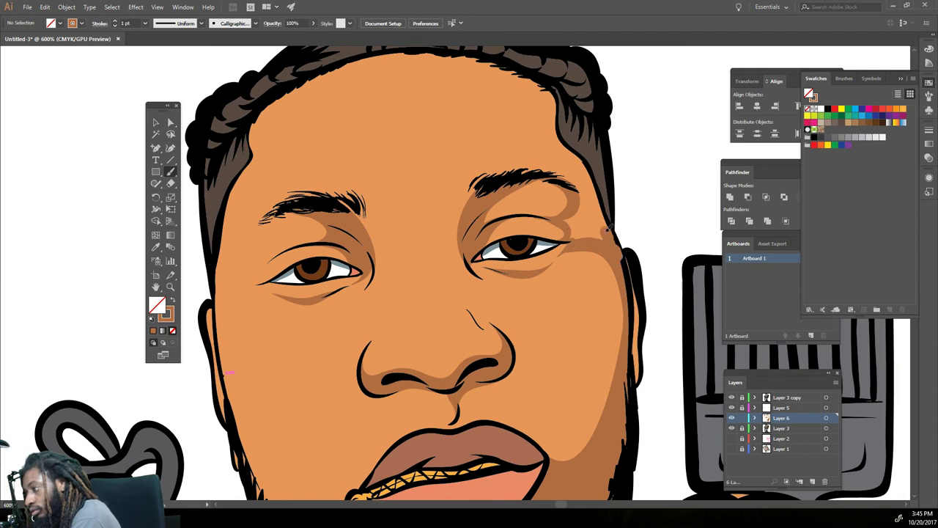
{"action": "mouse_move", "coordinate": [569, 154]}
{"action": "left_mouse_down"}
{"action": "mouse_move", "coordinate": [575, 179]}
{"action": "mouse_move", "coordinate": [513, 95]}
{"action": "left_mouse_up"}
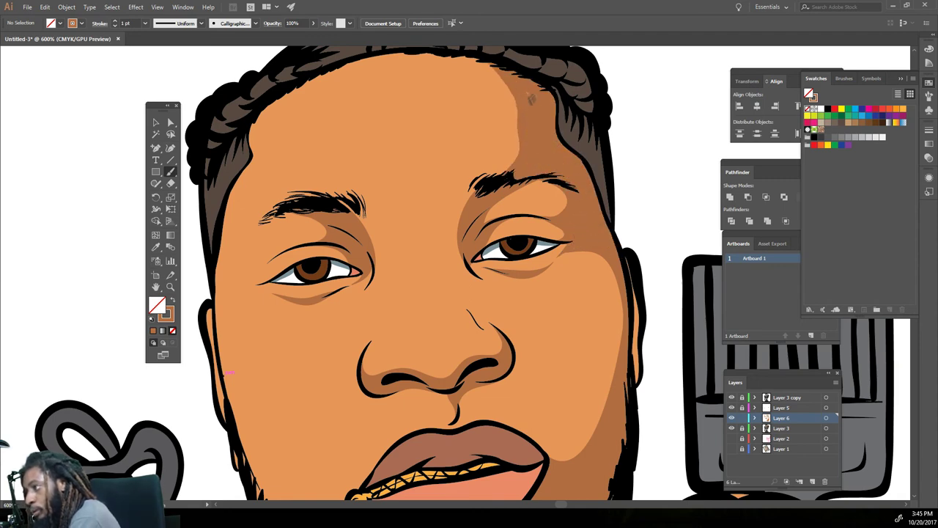
{"action": "key", "text": "ctrl+0"}
{"action": "scroll", "coordinate": [620, 402], "scroll_direction": "up", "scroll_amount": 3}
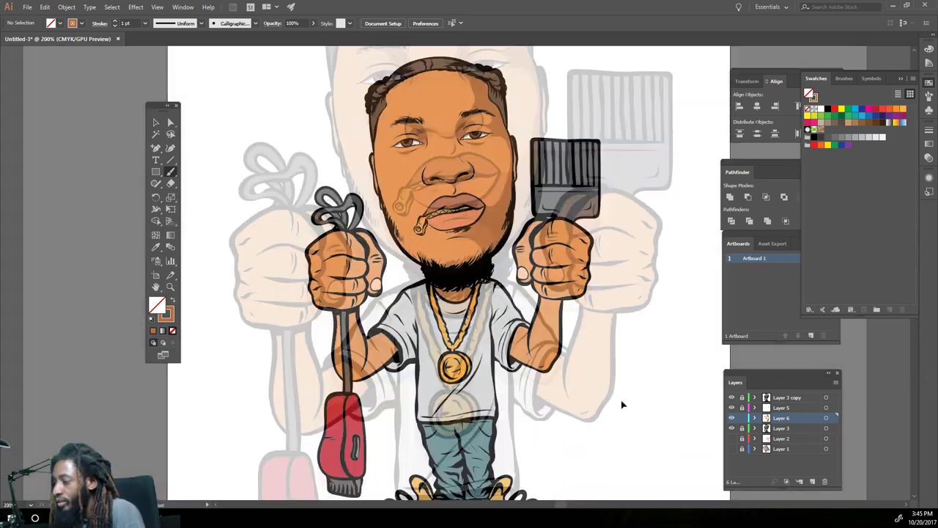
Shade the elbow and inner forearm of the arm on the right
{"action": "scroll", "coordinate": [620, 403], "scroll_direction": "up", "scroll_amount": 3}
{"action": "left_click_drag", "start_coordinate": [543, 443], "coordinate": [497, 402]}
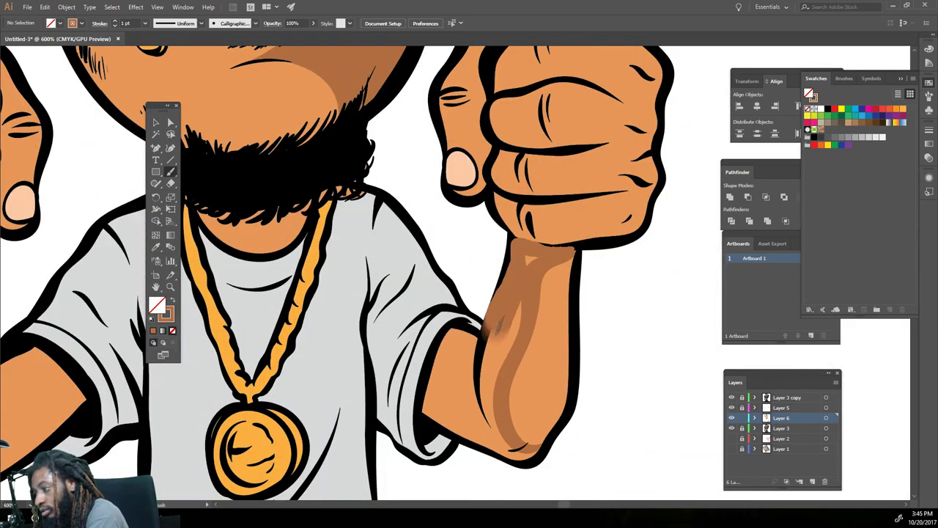
{"action": "left_click_drag", "start_coordinate": [496, 444], "coordinate": [450, 333]}
{"action": "left_click_drag", "start_coordinate": [485, 439], "coordinate": [431, 363]}
Brush shading over the raised fist's knuckles, finger rows and left side above the thumb
{"action": "key", "text": "ctrl+0"}
{"action": "scroll", "coordinate": [470, 396], "scroll_direction": "up", "scroll_amount": 5}
{"action": "left_click_drag", "start_coordinate": [470, 396], "coordinate": [426, 277]}
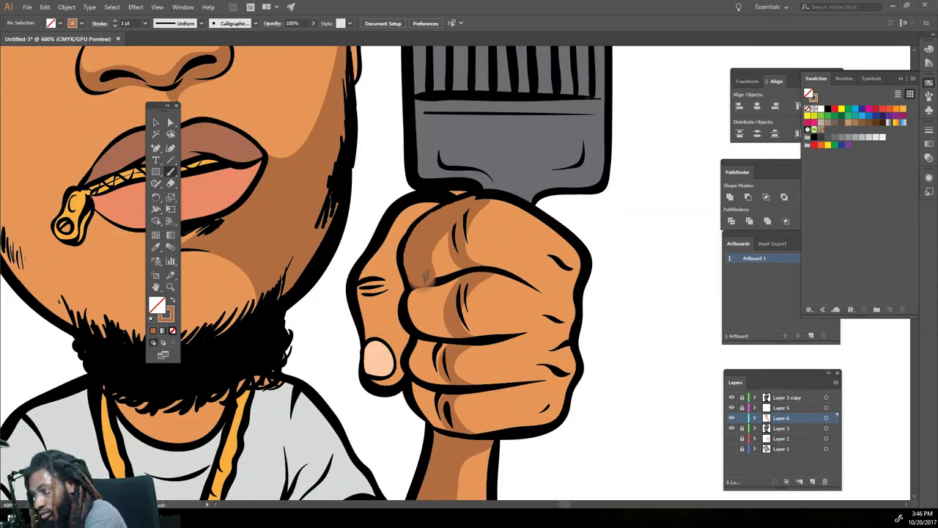
{"action": "left_click_drag", "start_coordinate": [433, 411], "coordinate": [469, 206]}
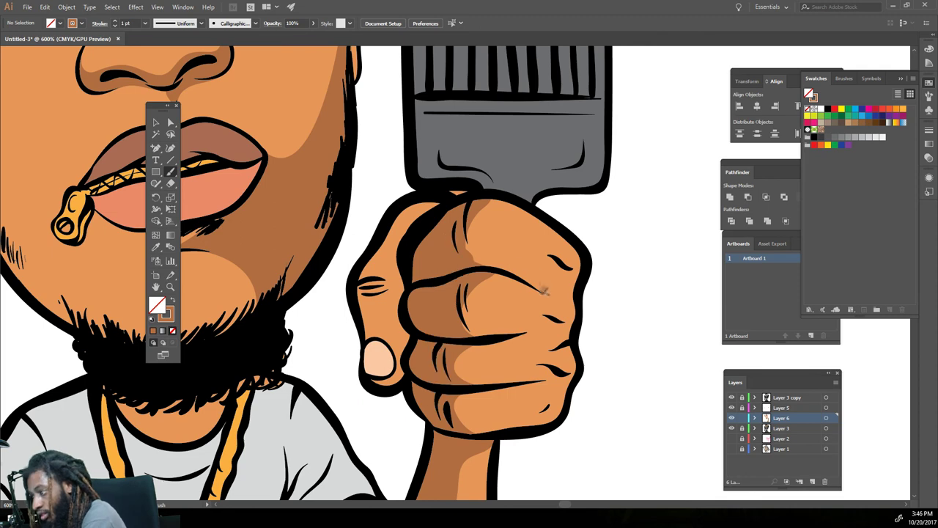
{"action": "left_click_drag", "start_coordinate": [544, 291], "coordinate": [465, 242]}
{"action": "left_click_drag", "start_coordinate": [549, 323], "coordinate": [463, 336]}
{"action": "left_click_drag", "start_coordinate": [564, 371], "coordinate": [456, 384]}
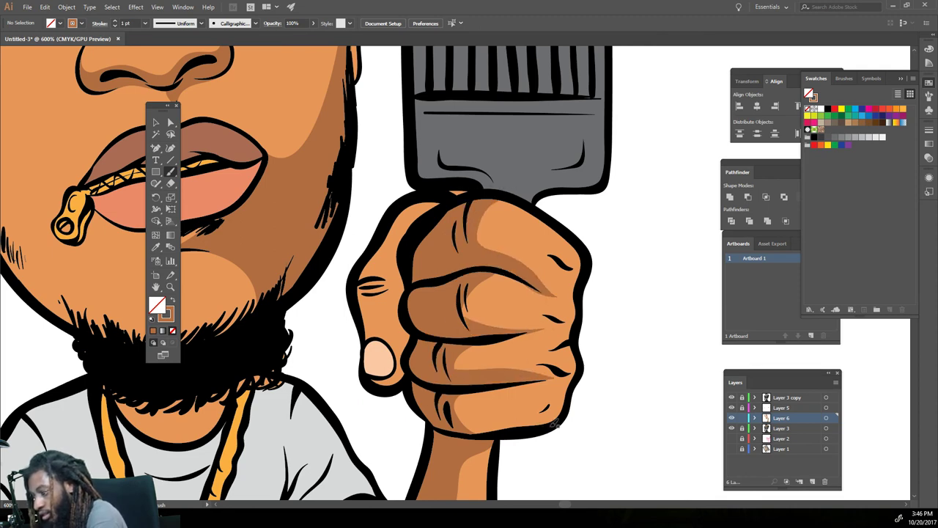
{"action": "left_click_drag", "start_coordinate": [402, 361], "coordinate": [367, 288]}
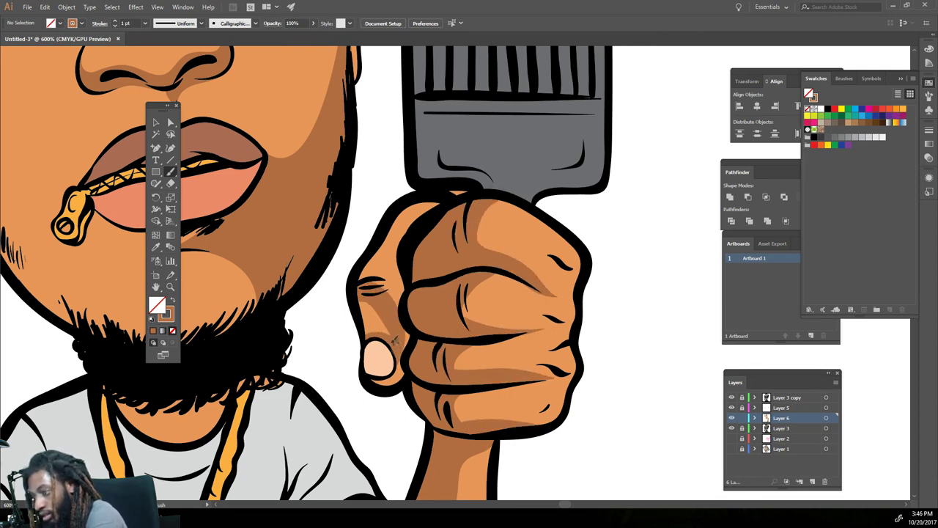
Shade the underside and left edge of the other forearm beside the cord
{"action": "key", "text": "ctrl+minus"}
{"action": "left_click_drag", "start_coordinate": [74, 517], "coordinate": [462, 414]}
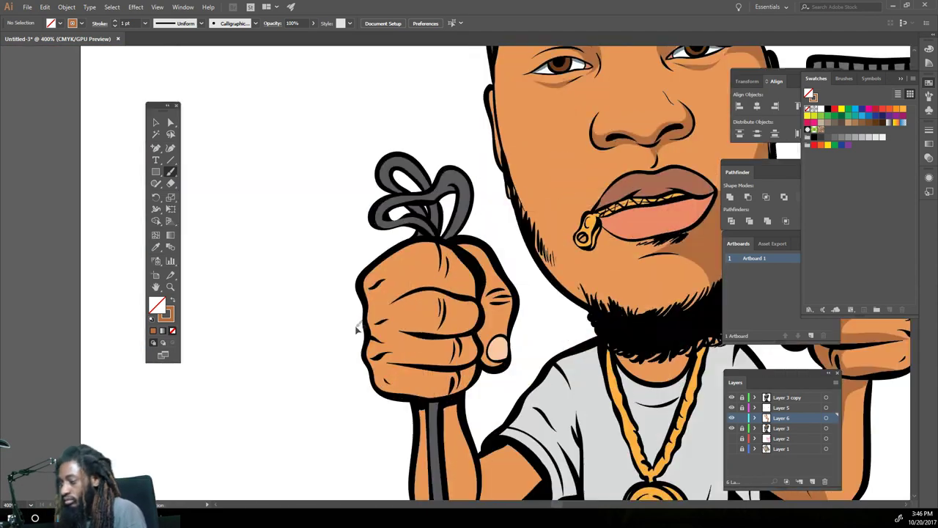
{"action": "left_click_drag", "start_coordinate": [528, 359], "coordinate": [460, 417]}
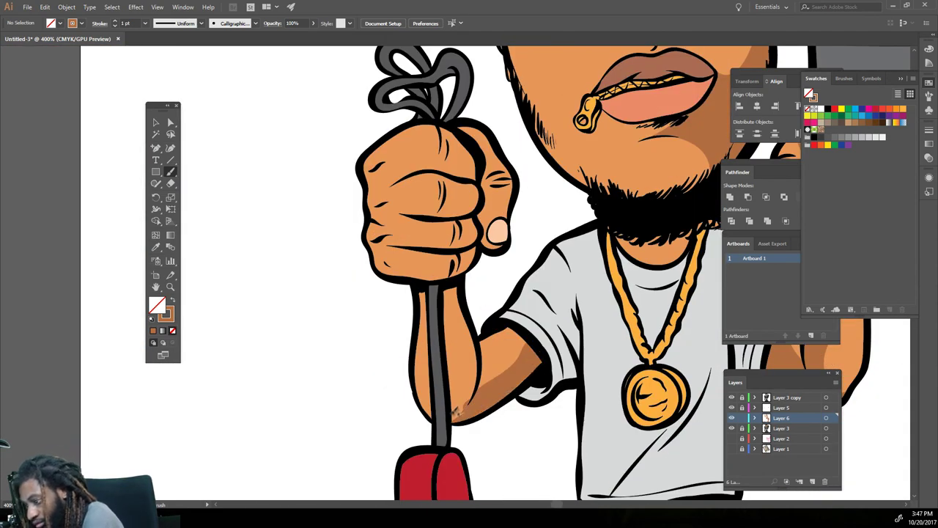
{"action": "left_click_drag", "start_coordinate": [427, 375], "coordinate": [419, 298]}
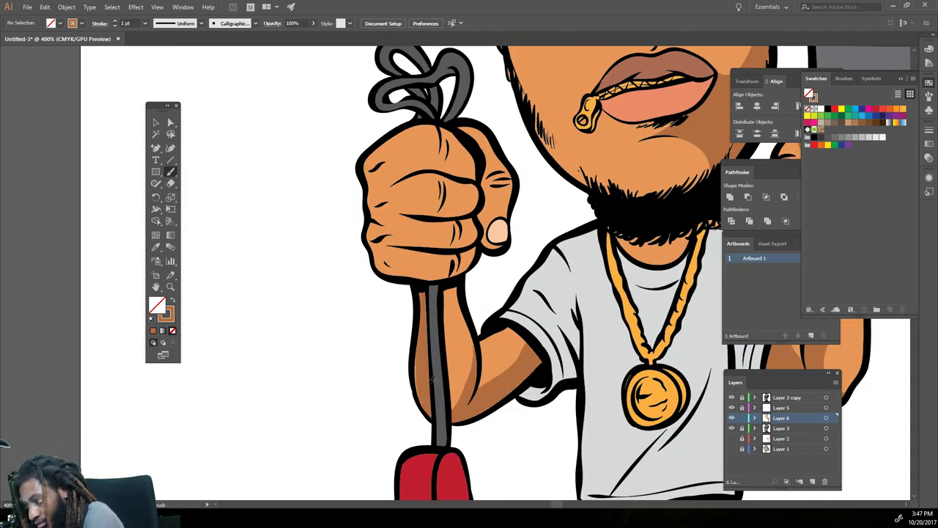
Shade the knuckles and lower knuckles of the hand holding the cord
{"action": "key", "text": "ctrl+0"}
{"action": "scroll", "coordinate": [447, 381], "scroll_direction": "up", "scroll_amount": 5}
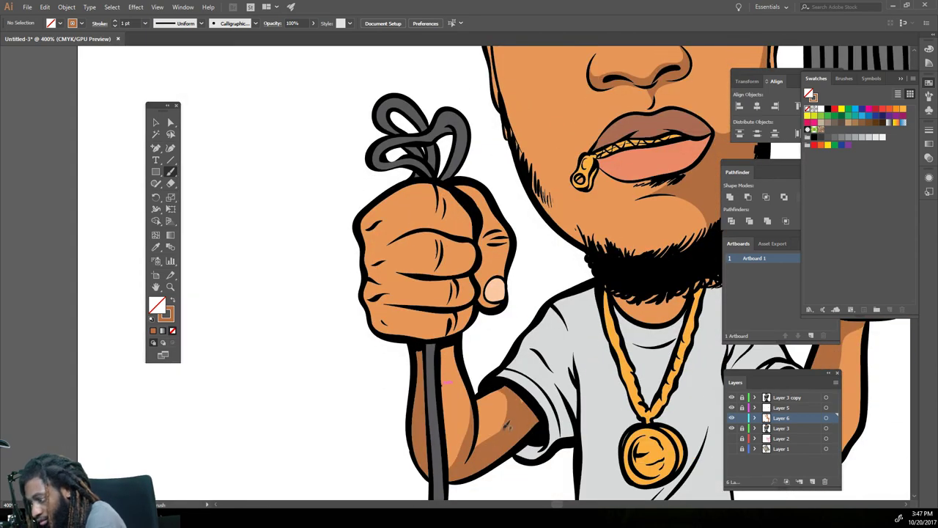
{"action": "scroll", "coordinate": [445, 381], "scroll_direction": "up", "scroll_amount": 3}
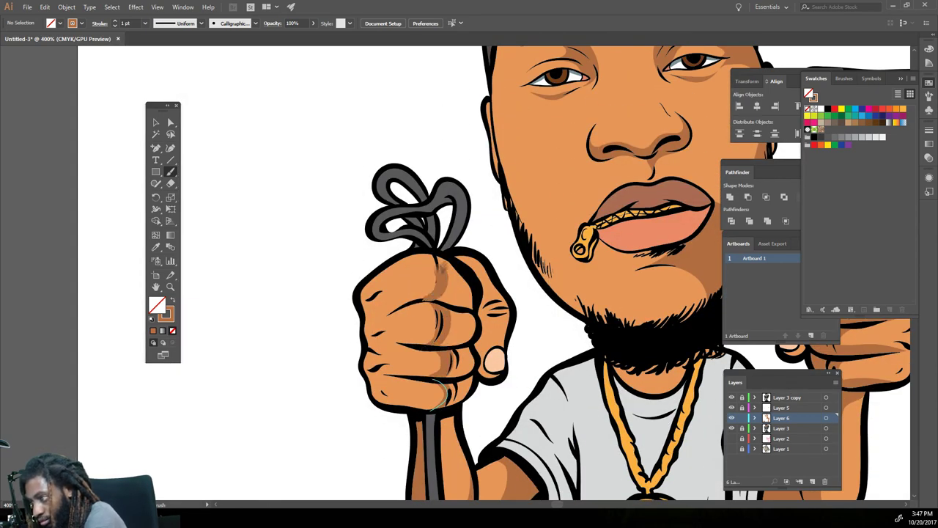
{"action": "mouse_move", "coordinate": [442, 268]}
{"action": "left_mouse_down"}
{"action": "mouse_move", "coordinate": [445, 348]}
{"action": "mouse_move", "coordinate": [462, 366]}
{"action": "left_mouse_up"}
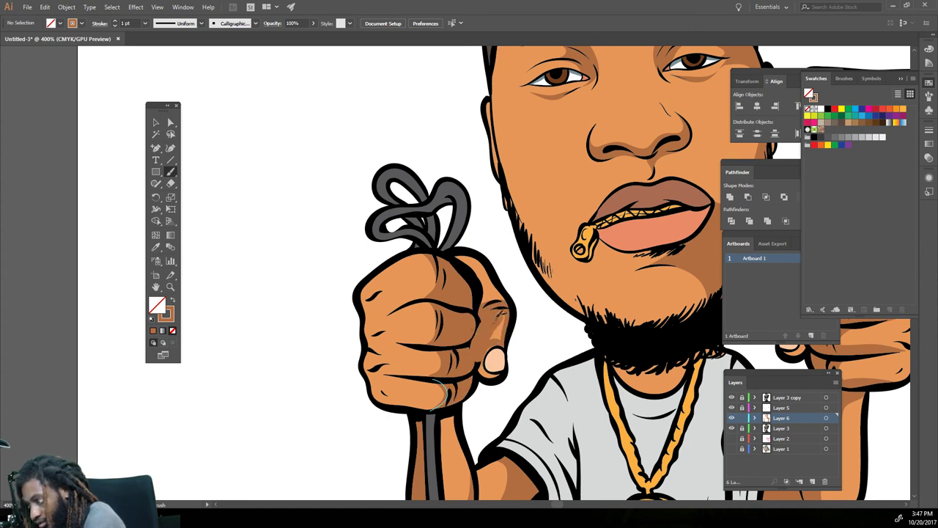
{"action": "left_click_drag", "start_coordinate": [378, 374], "coordinate": [450, 382]}
{"action": "key", "text": "ctrl+1"}
{"action": "key", "text": "ctrl+equal"}
{"action": "key", "text": "ctrl+equal"}
{"action": "key", "text": "ctrl+equal"}
{"action": "key", "text": "ctrl+equal"}
{"action": "key", "text": "ctrl+equal"}
{"action": "scroll", "coordinate": [513, 293], "scroll_direction": "up", "scroll_amount": 2}
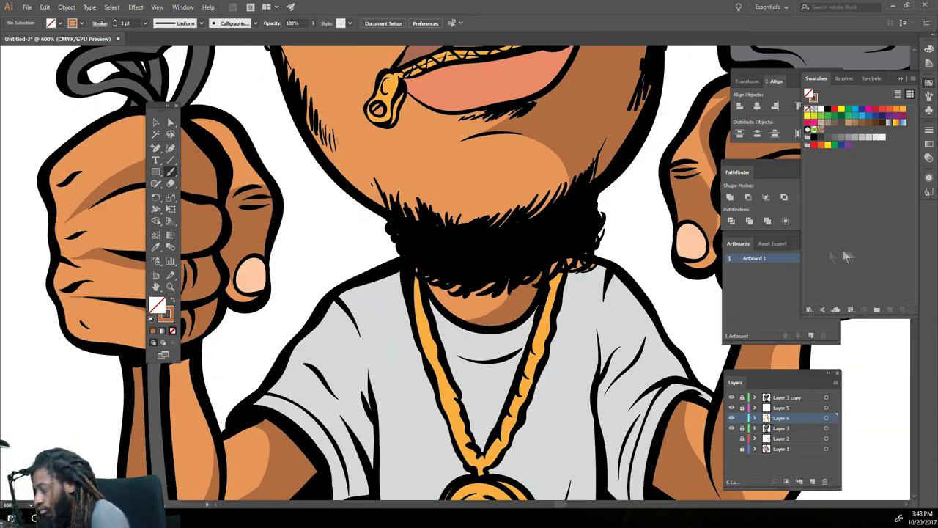
Isolate the beard group, then target Layer 6 with a sampled grey stroke and no fill
{"action": "right_click", "coordinate": [650, 238]}
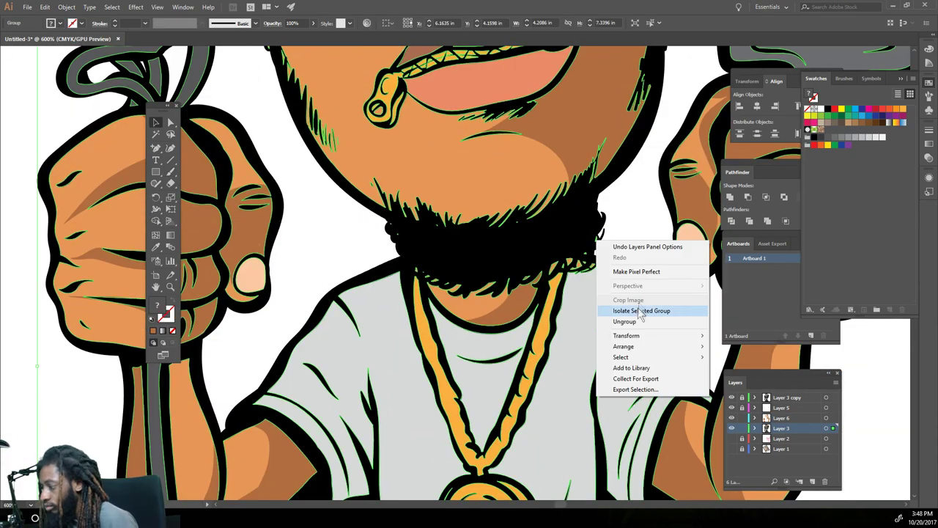
{"action": "left_click", "coordinate": [704, 308]}
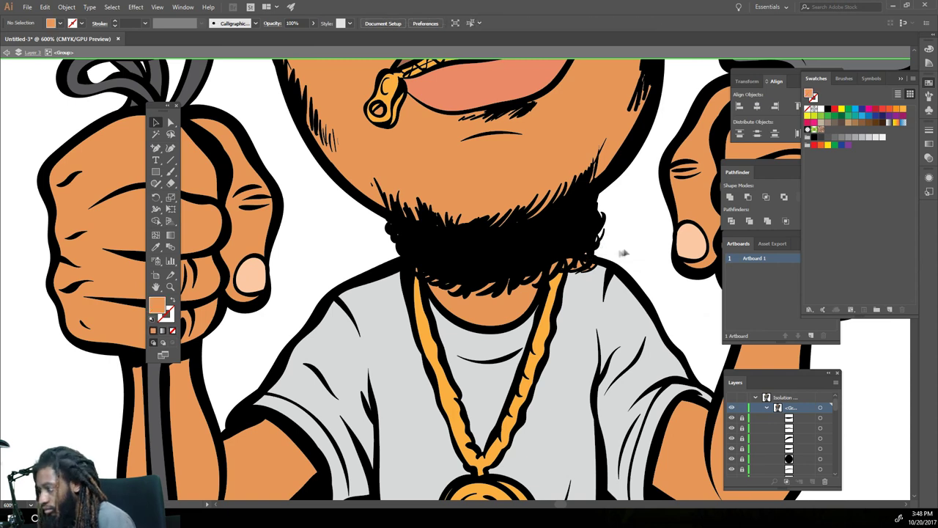
{"action": "double_click", "coordinate": [624, 253]}
{"action": "left_click", "coordinate": [156, 251]}
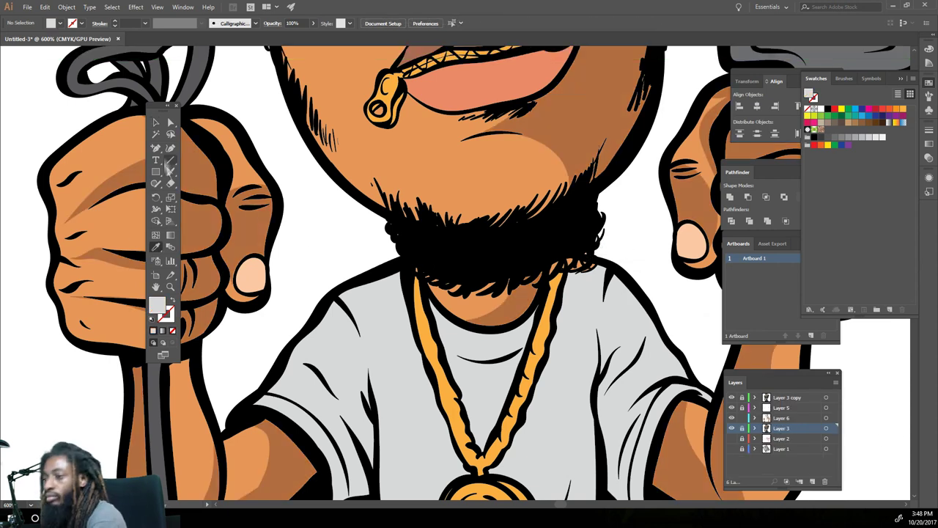
{"action": "left_click", "coordinate": [783, 418]}
{"action": "left_click", "coordinate": [170, 171]}
{"action": "scroll", "coordinate": [558, 394], "scroll_direction": "down", "scroll_amount": 5}
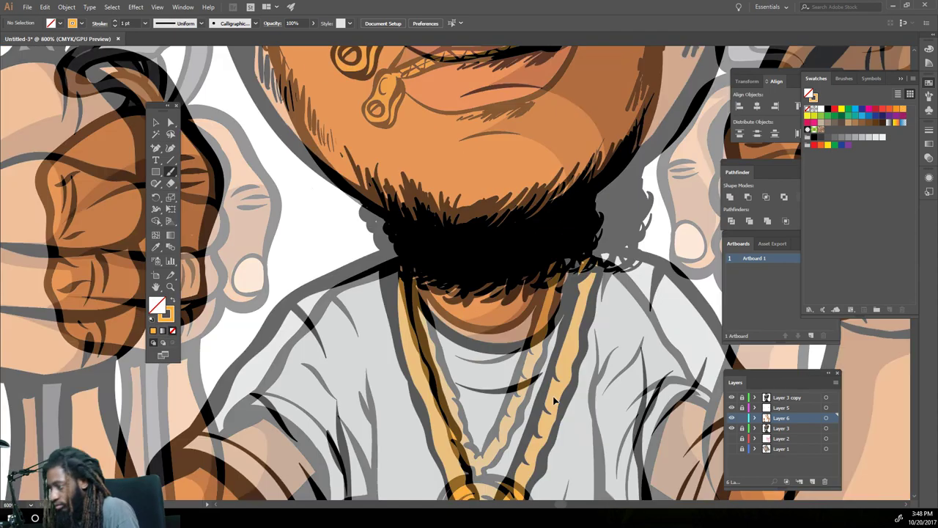
{"action": "scroll", "coordinate": [585, 381], "scroll_direction": "up", "scroll_amount": 5}
Sample the jeans' blue, darken it in the Color Picker, and switch to the Paintbrush
{"action": "left_click", "coordinate": [155, 247]}
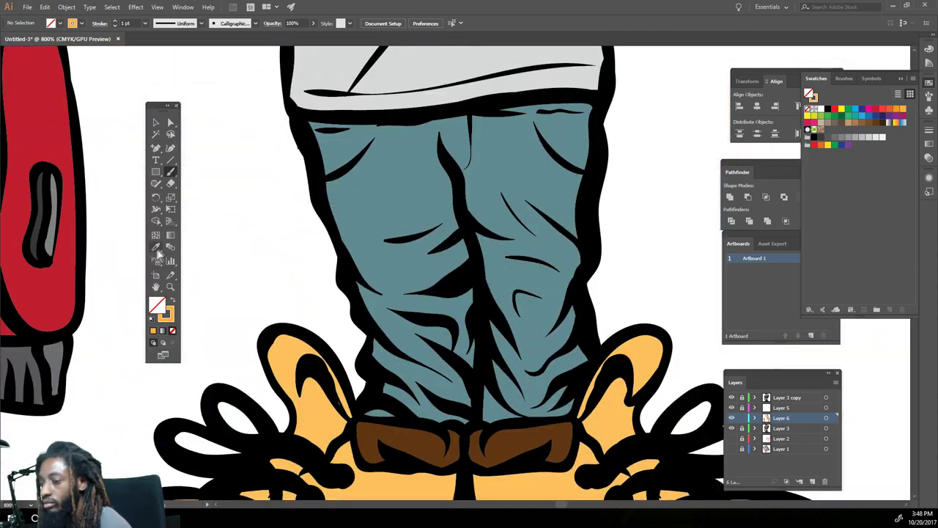
{"action": "left_click", "coordinate": [345, 191]}
{"action": "double_click", "coordinate": [156, 305]}
{"action": "left_click", "coordinate": [462, 338]}
{"action": "key", "text": "b"}
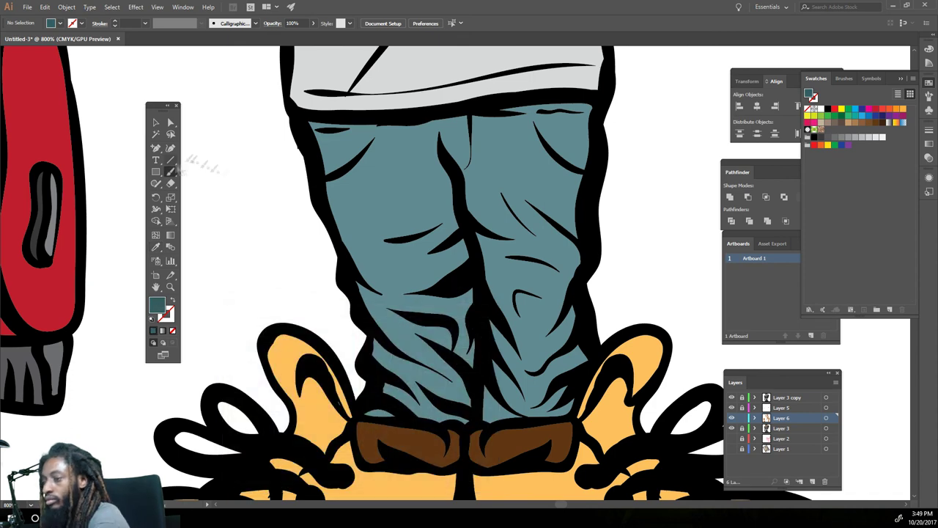
Paint darker blue shadows across the jeans' waistband, centre crease and left thigh
{"action": "mouse_move", "coordinate": [323, 176]}
{"action": "left_mouse_down"}
{"action": "mouse_move", "coordinate": [422, 128]}
{"action": "mouse_move", "coordinate": [590, 103]}
{"action": "left_mouse_up"}
{"action": "left_click_drag", "start_coordinate": [417, 113], "coordinate": [326, 148]}
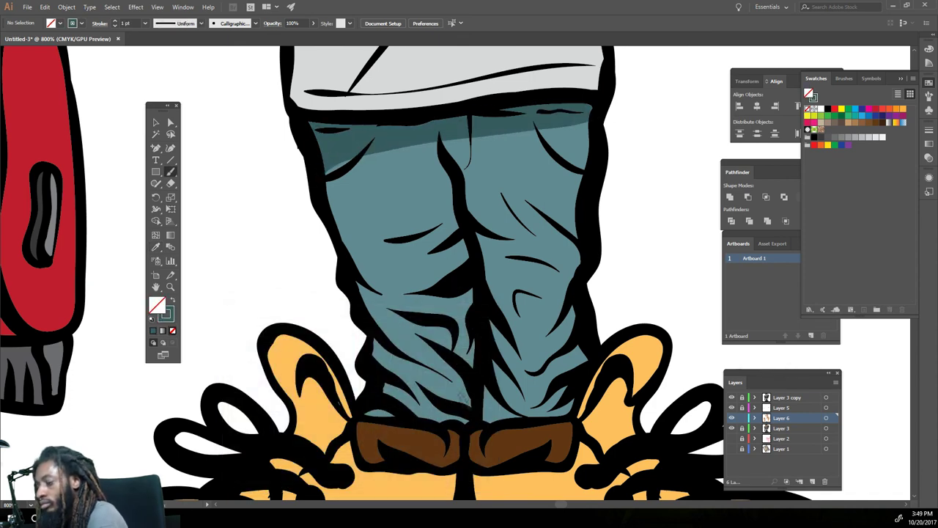
{"action": "left_click_drag", "start_coordinate": [452, 389], "coordinate": [449, 134]}
{"action": "left_click_drag", "start_coordinate": [439, 227], "coordinate": [402, 262]}
{"action": "left_click_drag", "start_coordinate": [473, 220], "coordinate": [437, 231]}
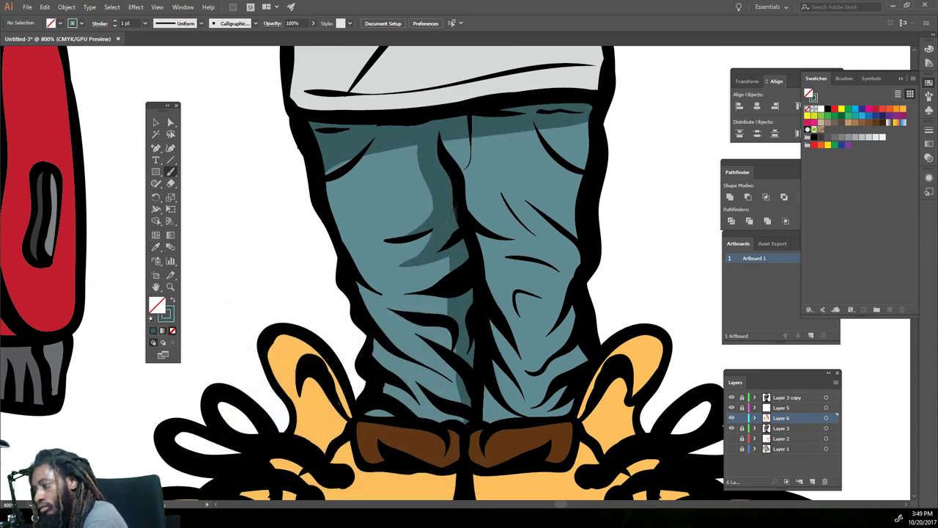